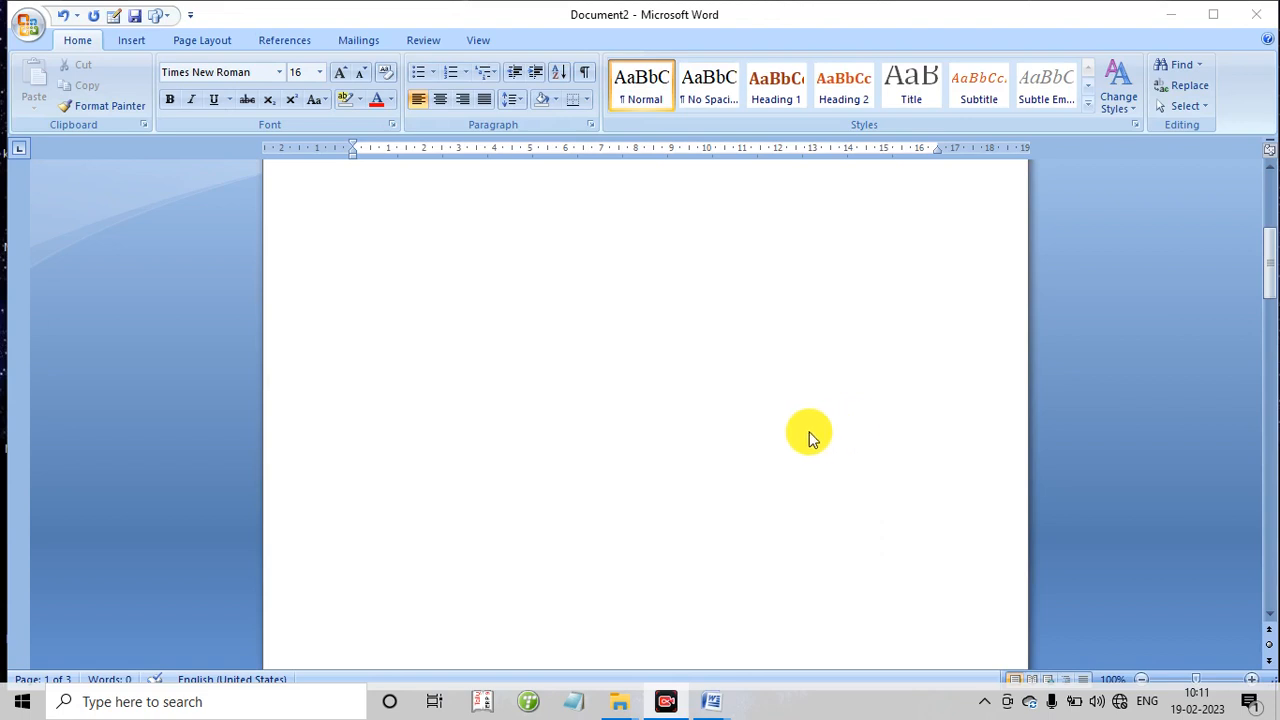
Step: Create a new blank document
scroll(704, 417, "up", 3)
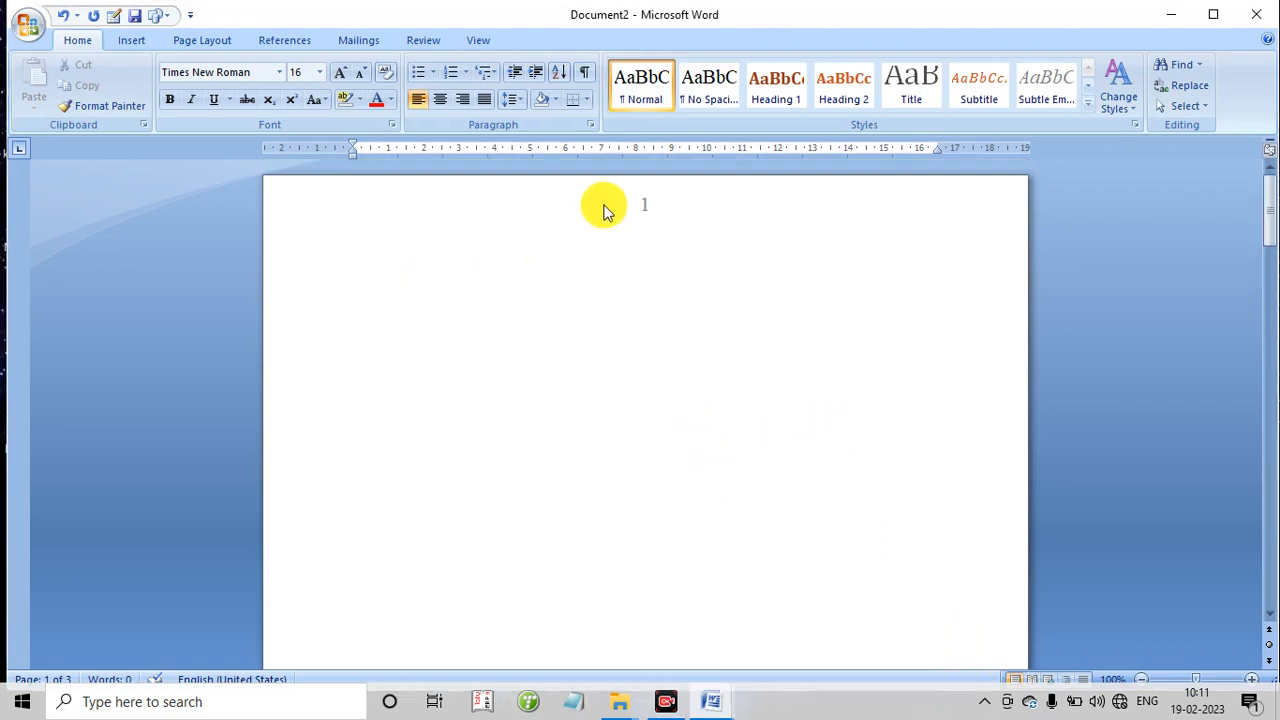
key("ctrl+n")
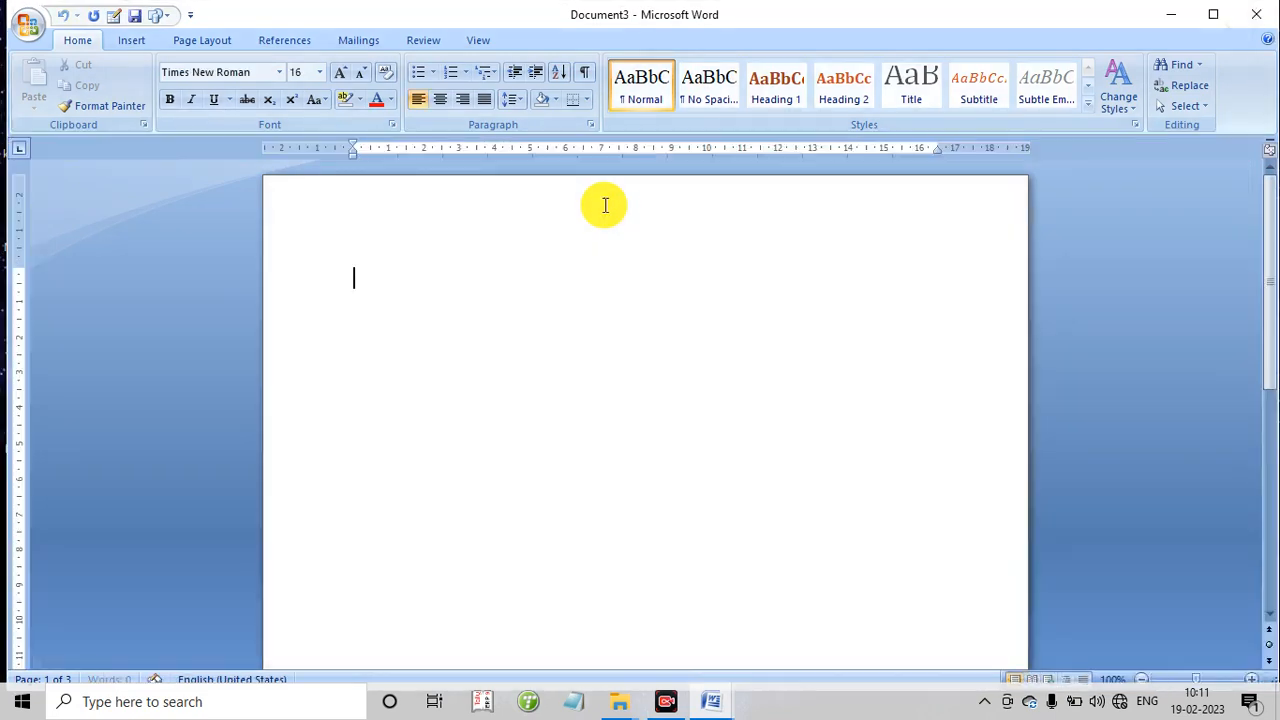
left_click(133, 40)
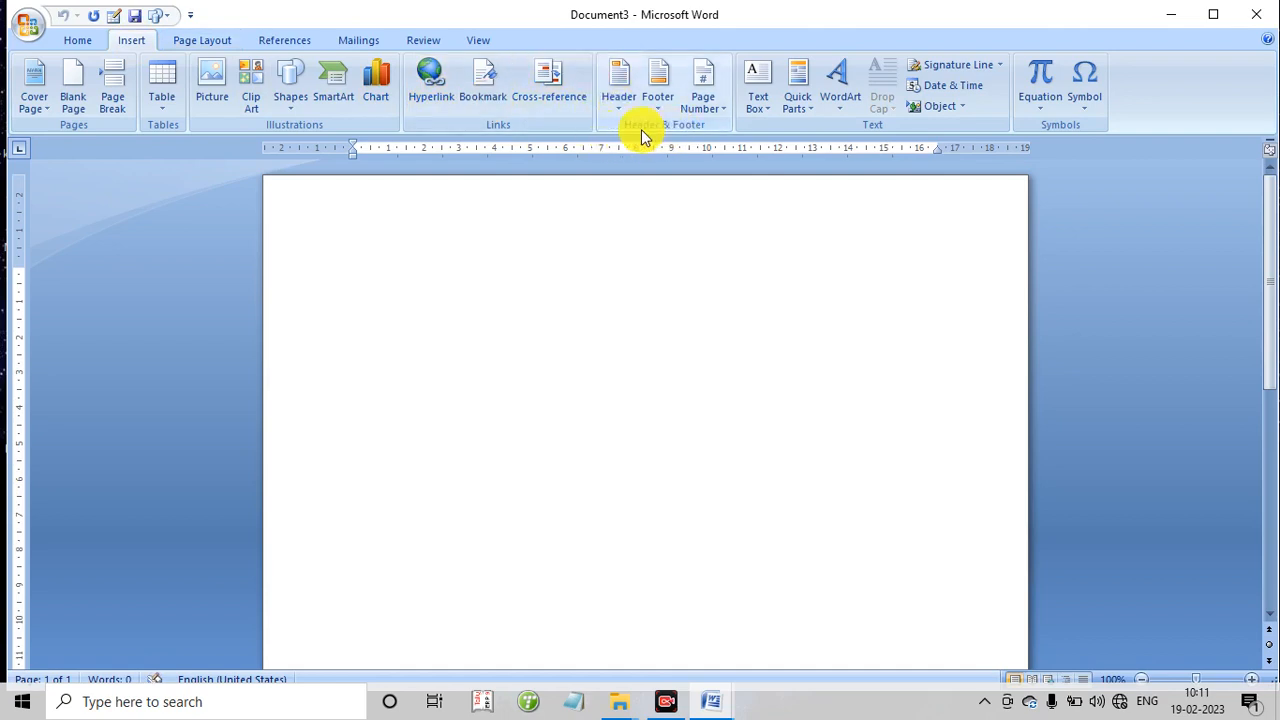
left_click(620, 100)
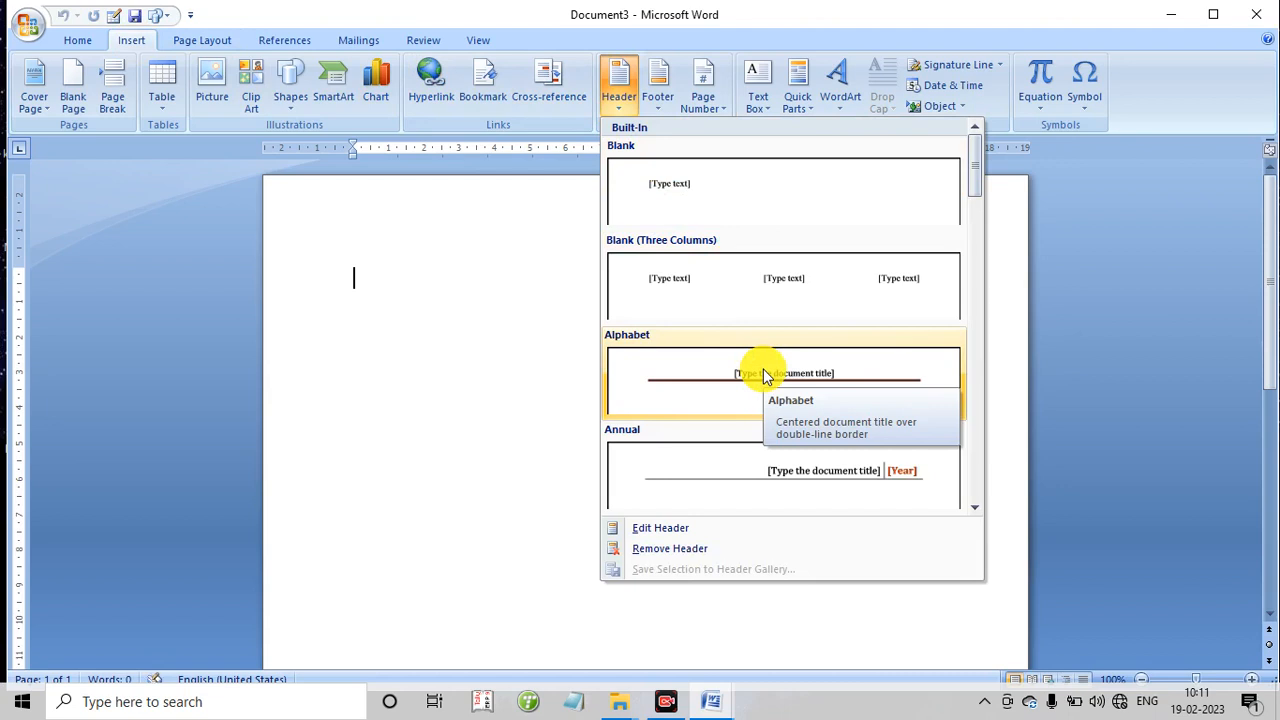
left_click(543, 356)
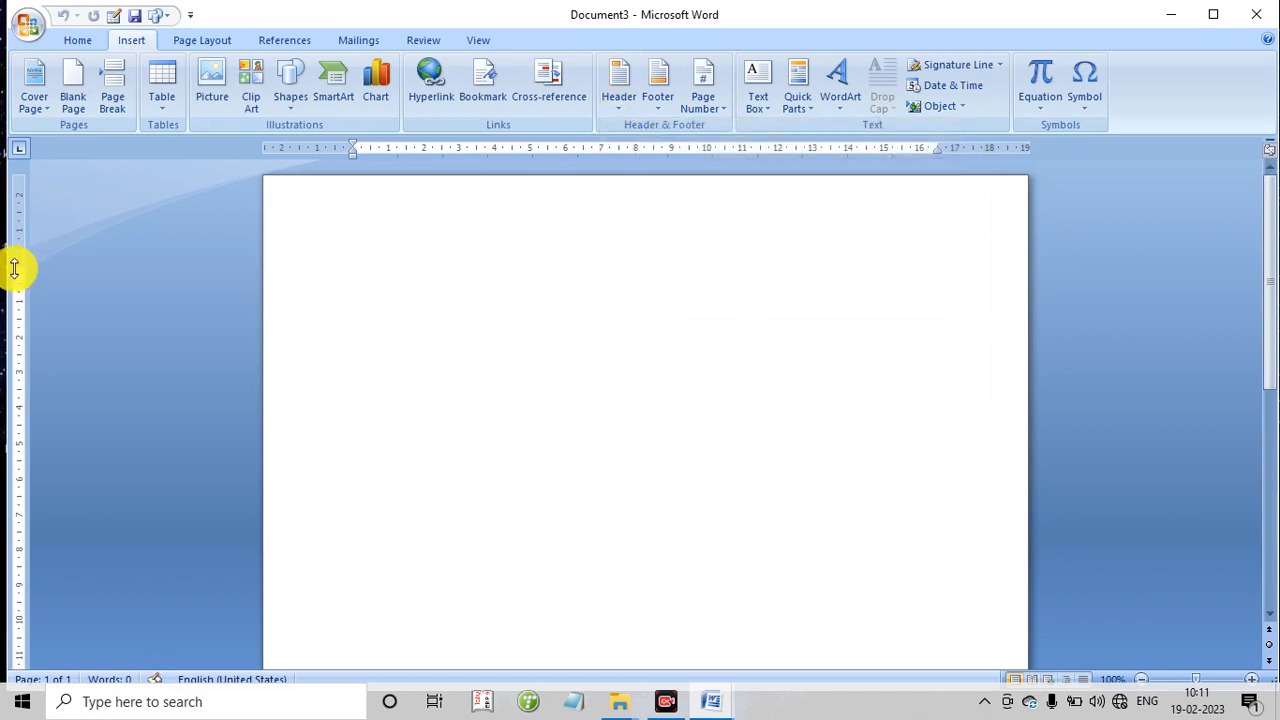
double_click(353, 214)
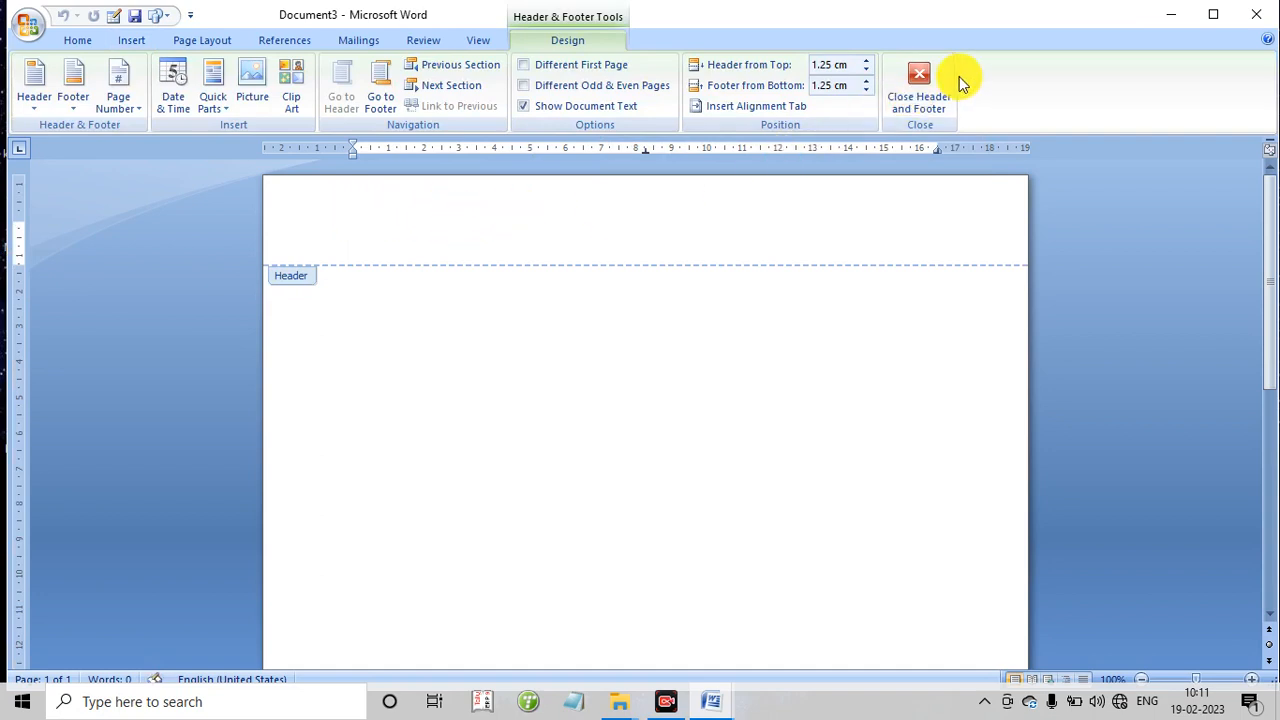
left_click(922, 88)
Step: Insert the built-in Mod (Even Page) header into the document
left_click(129, 40)
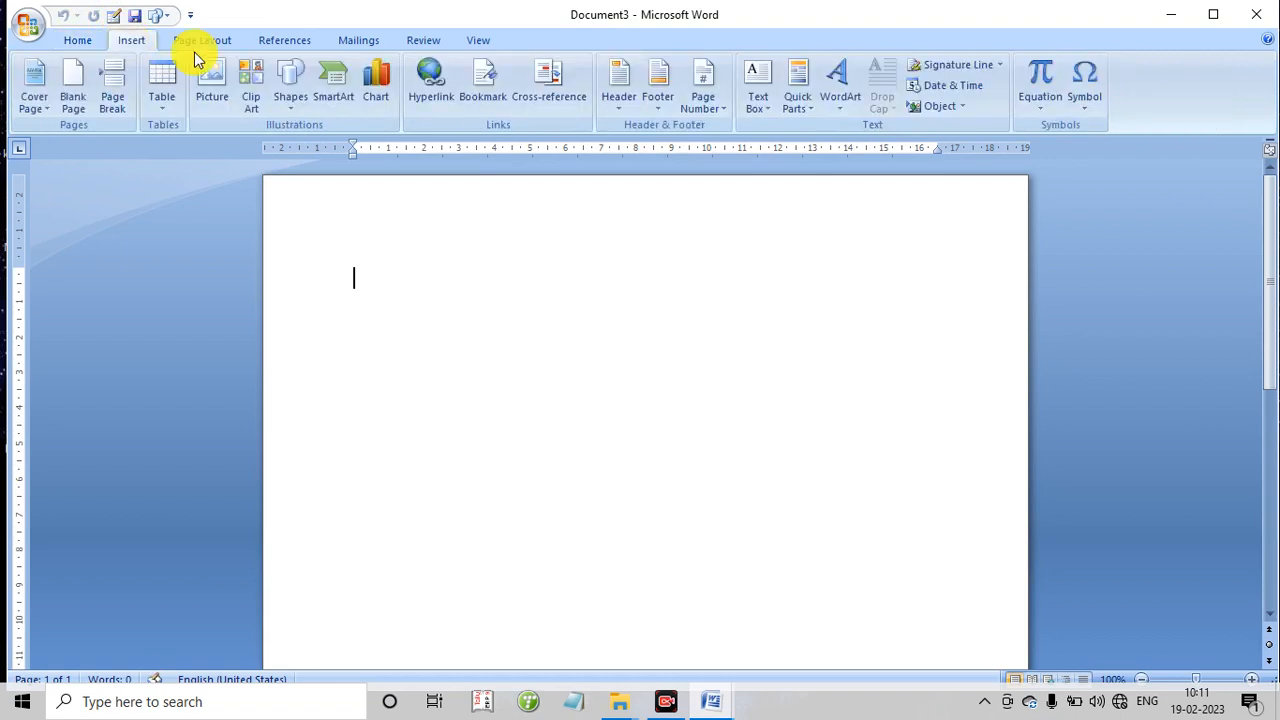
left_click(629, 114)
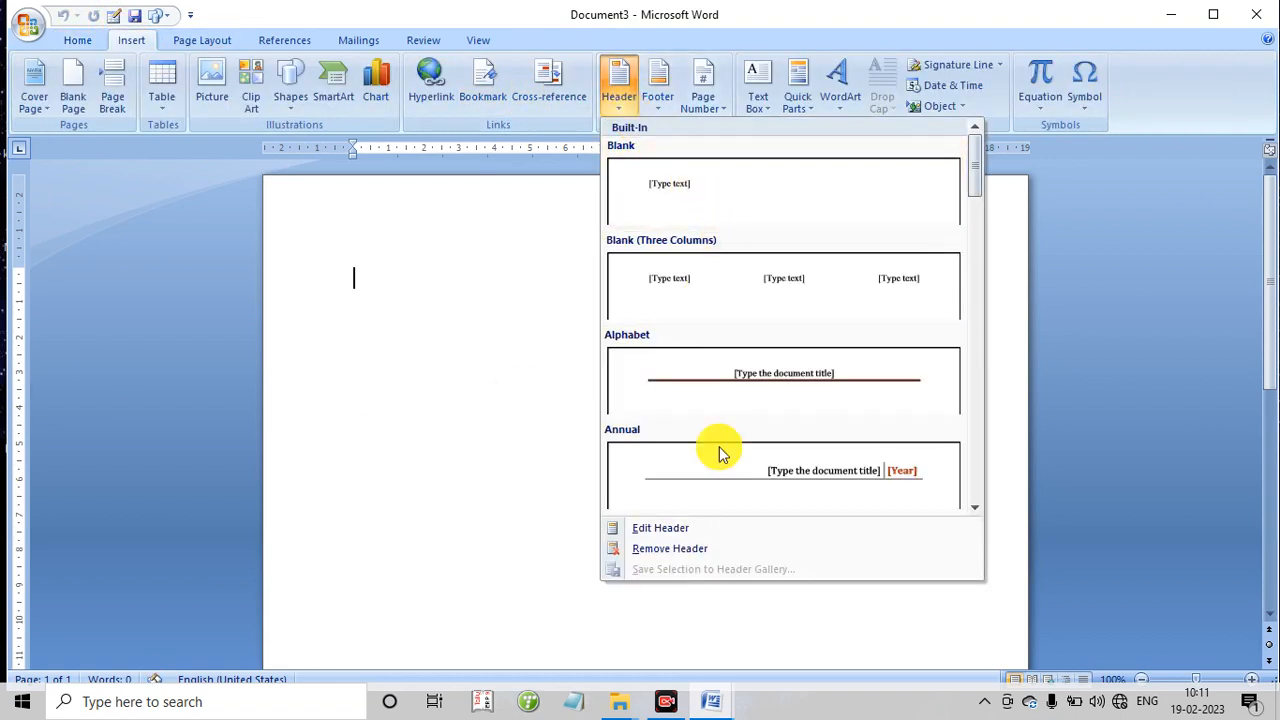
scroll(839, 409, "down", 3)
scroll(839, 409, "down", 3)
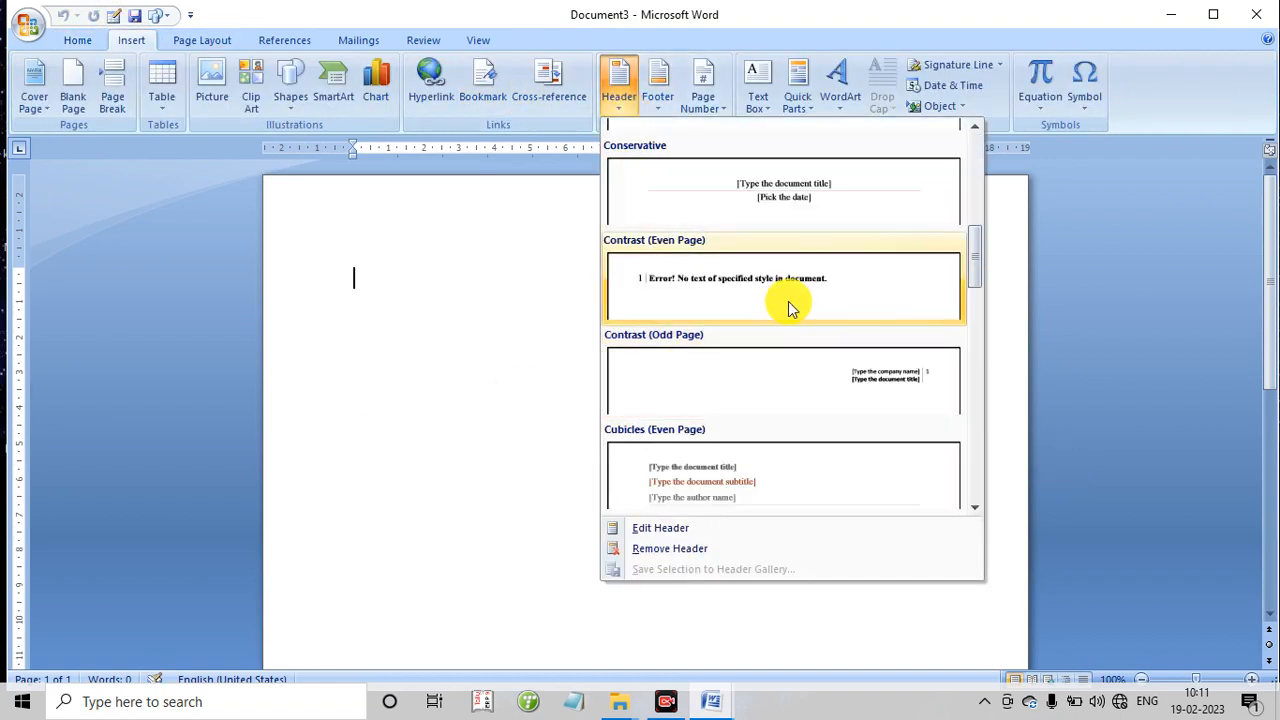
scroll(830, 445, "down", 3)
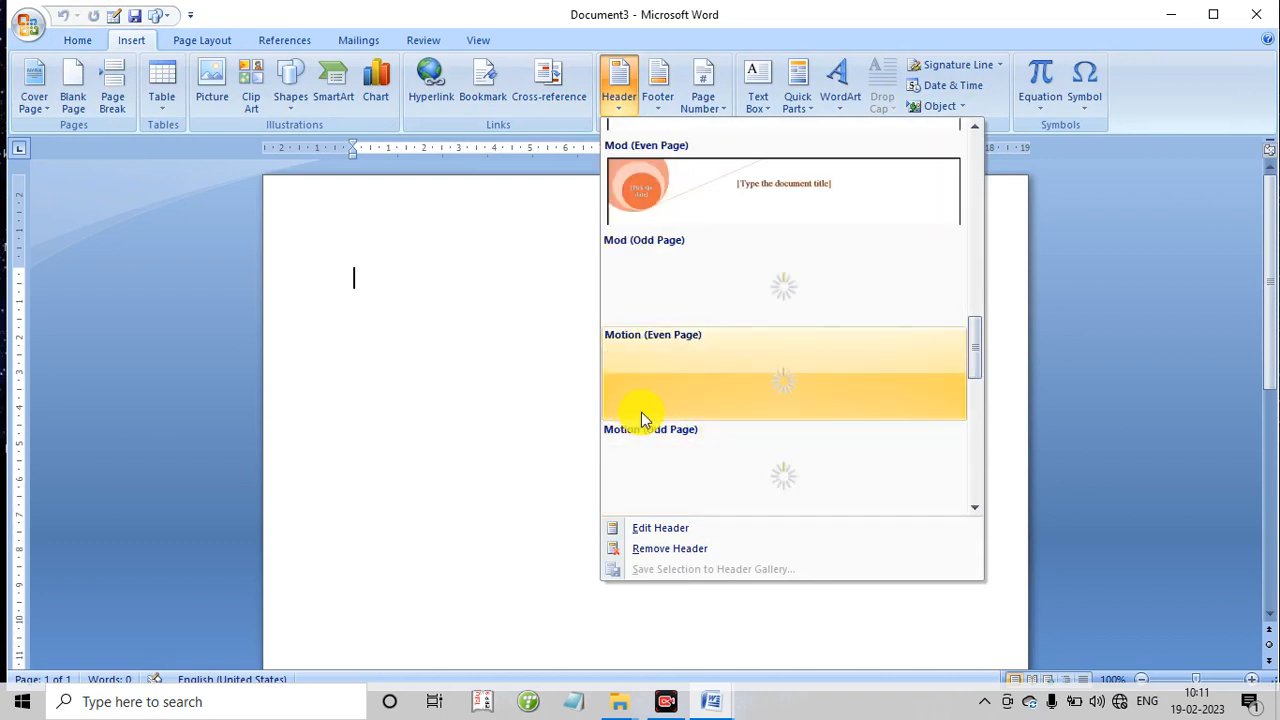
left_click(800, 195)
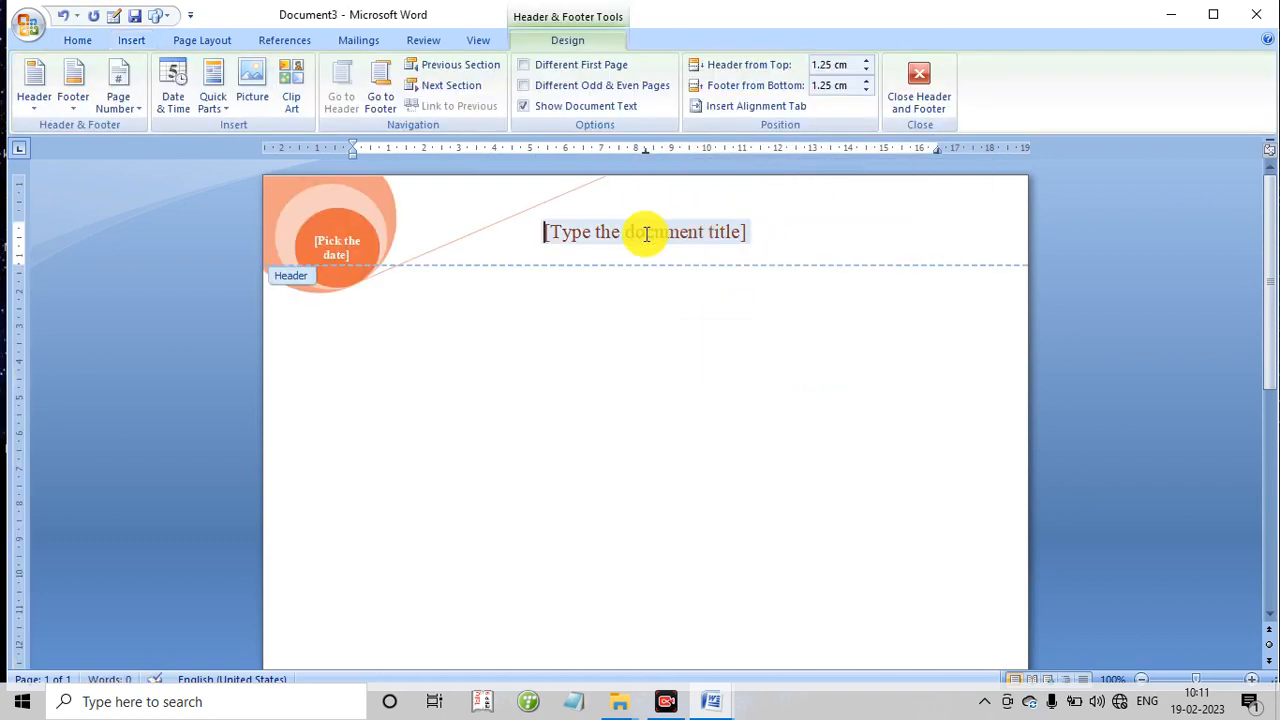
Step: Replace the header's document title placeholder with "Microsoft word 2007"
left_click(646, 234)
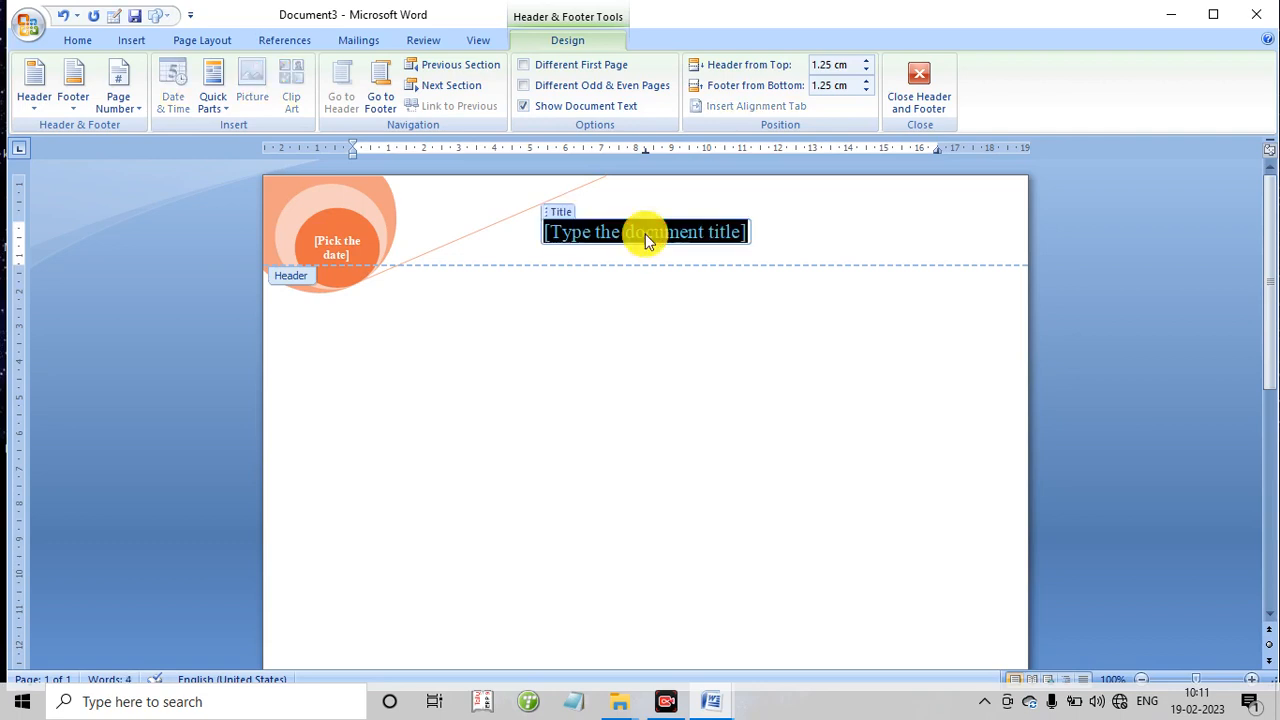
type("m")
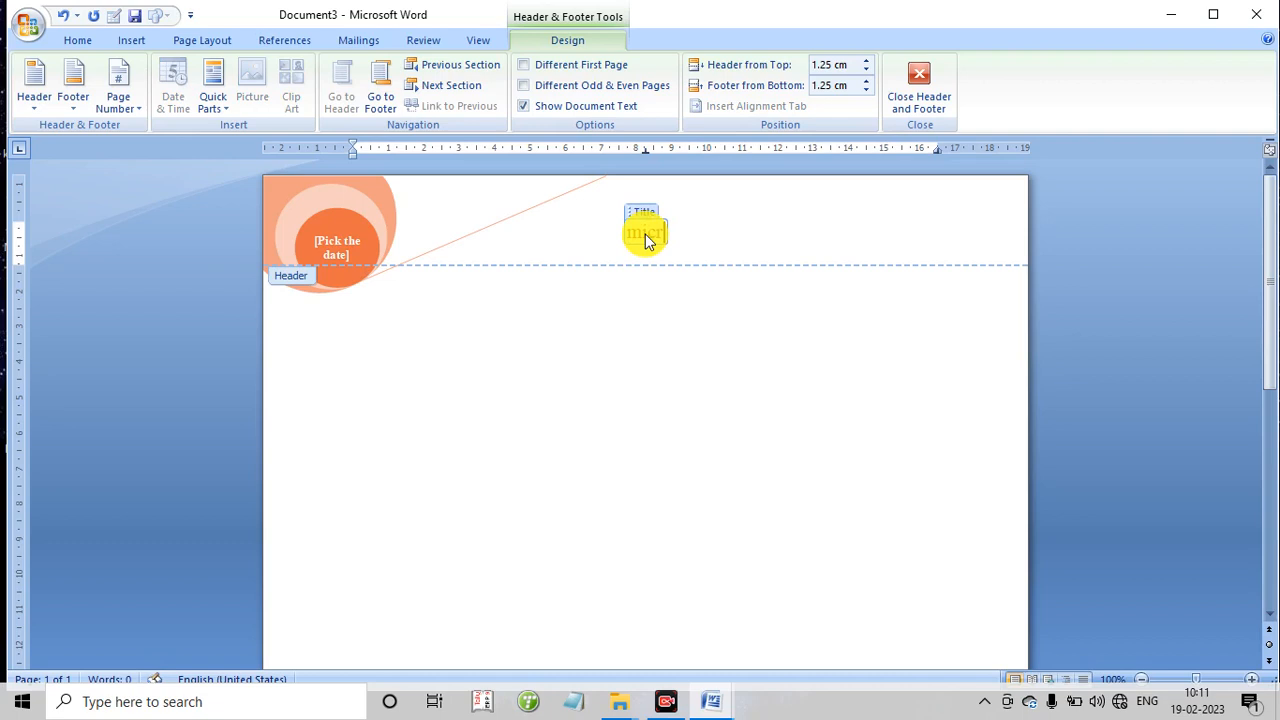
type("icrosoft")
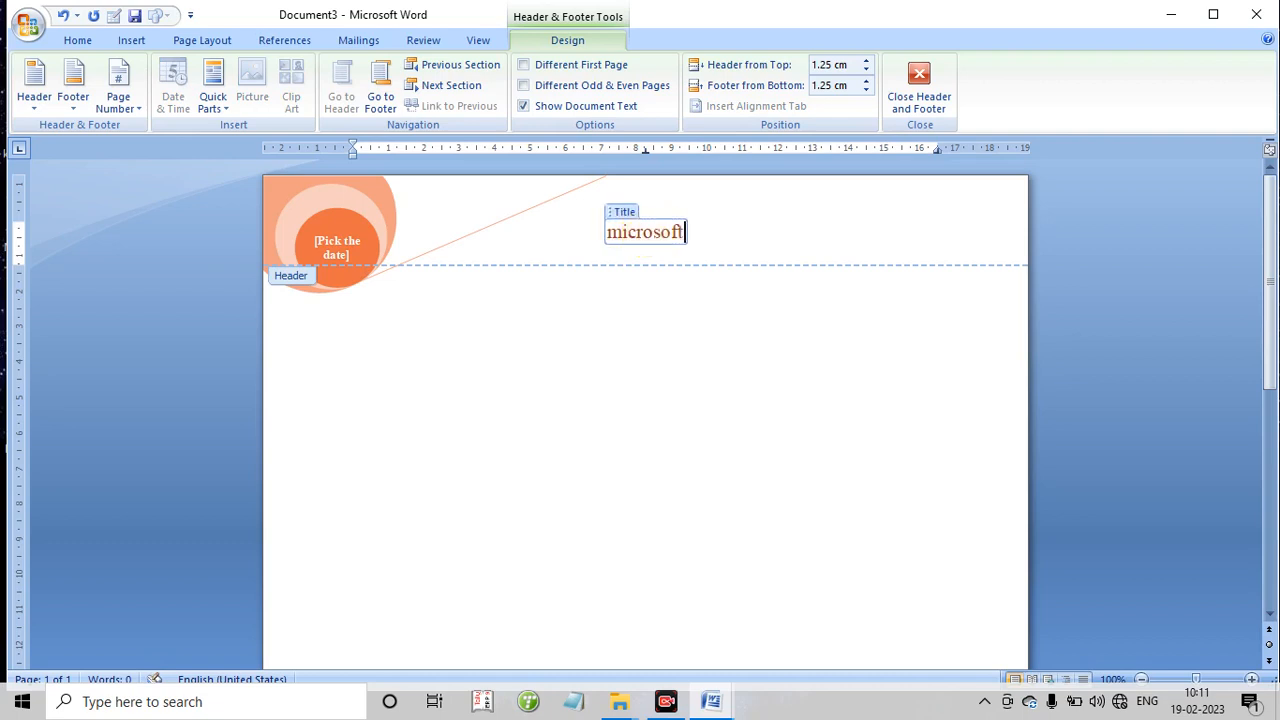
type(" word ")
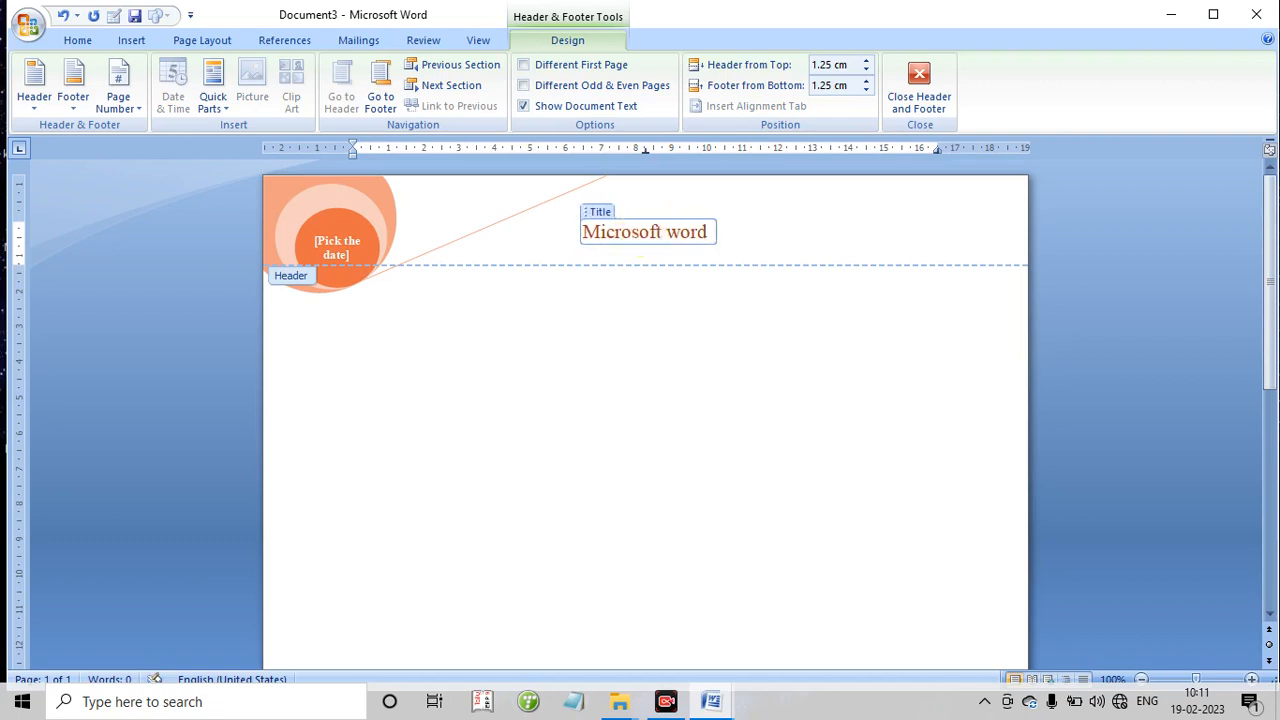
type("2007")
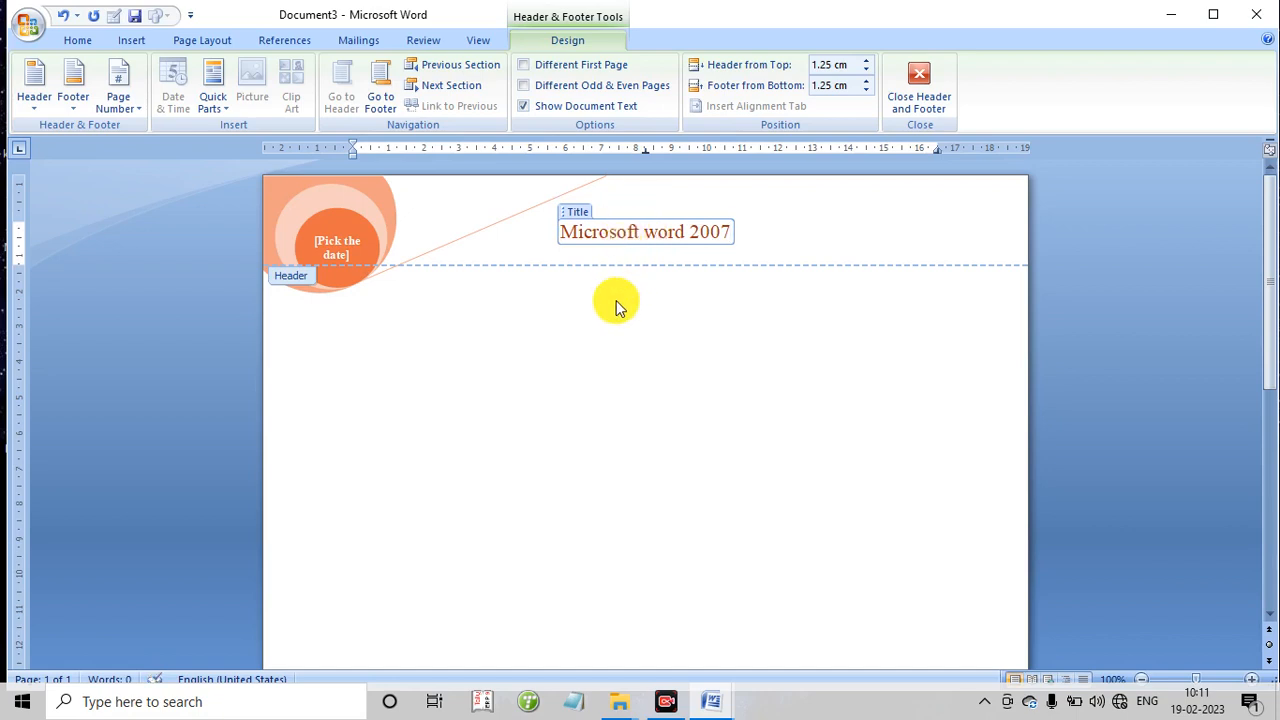
Step: Set the header's date field to 19 February 2023 and leave header editing
left_click(352, 255)
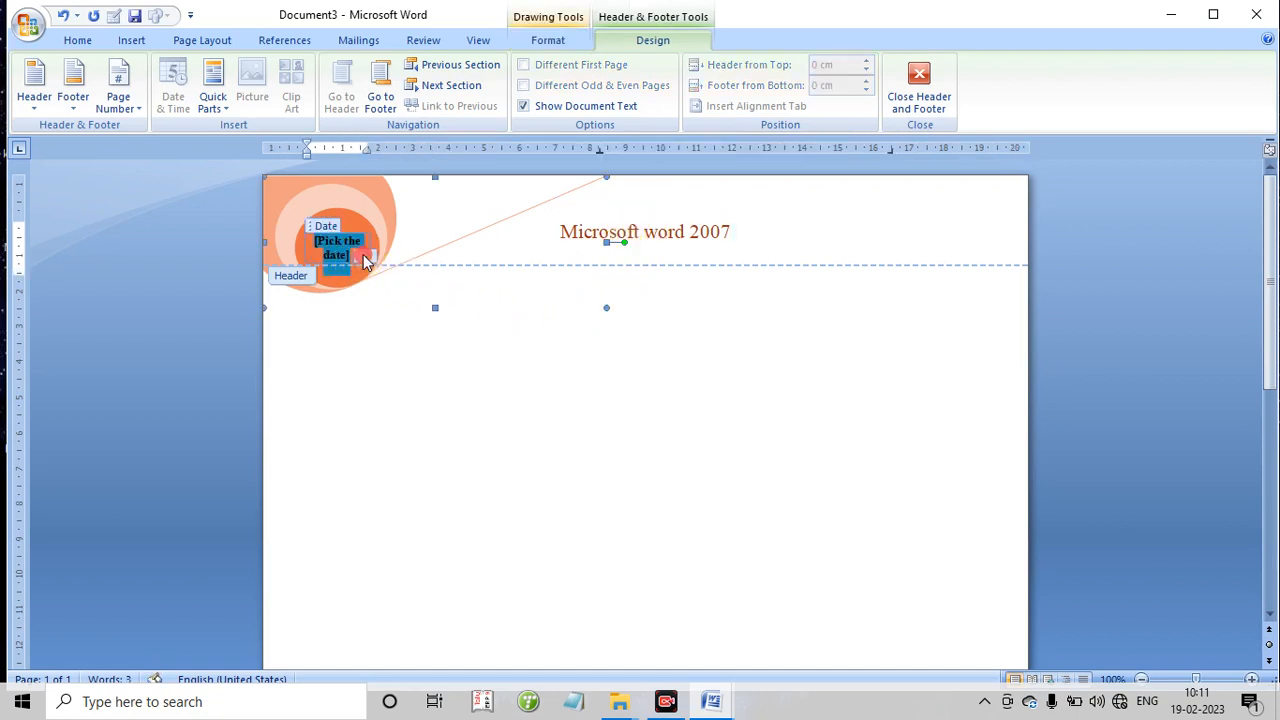
left_click(364, 257)
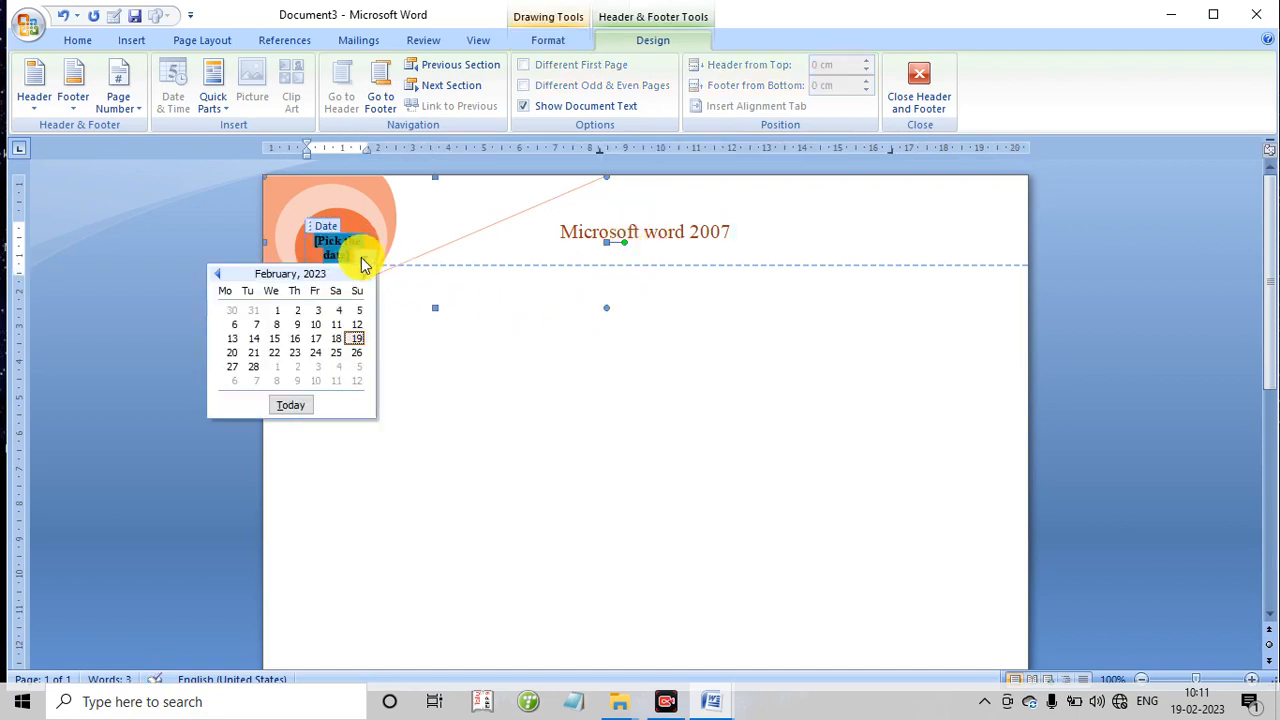
left_click(357, 339)
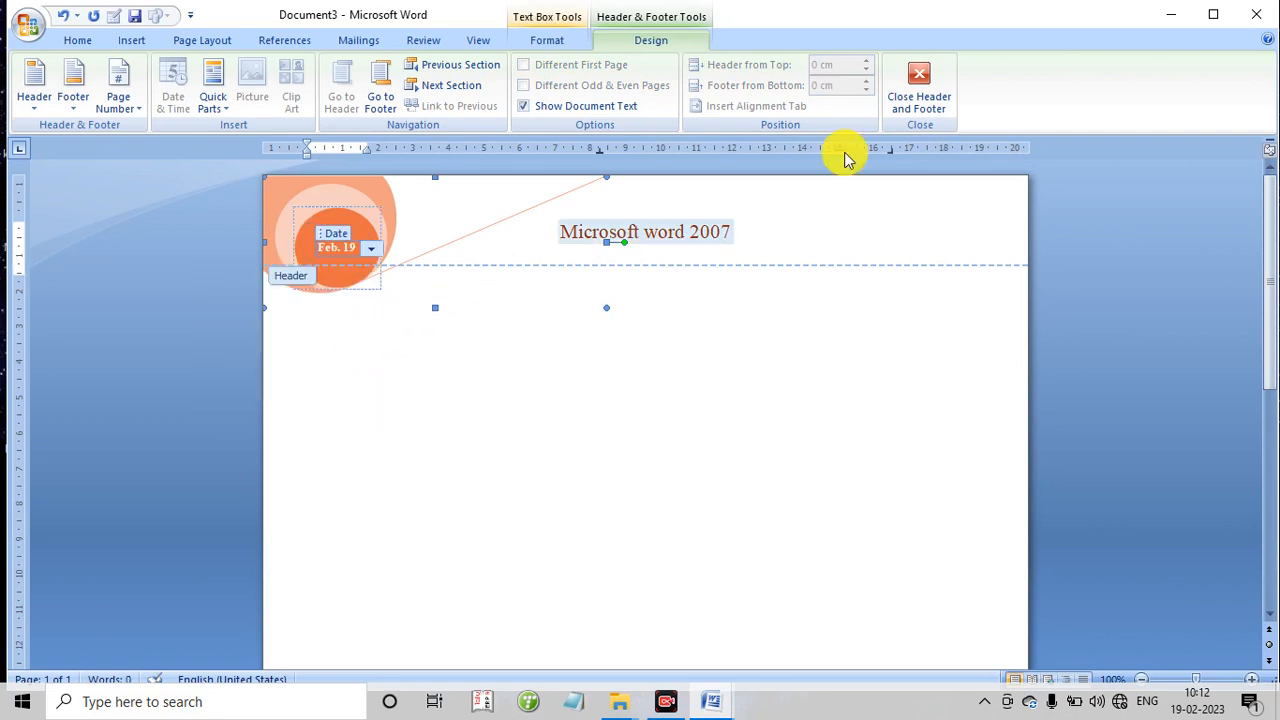
left_click(942, 86)
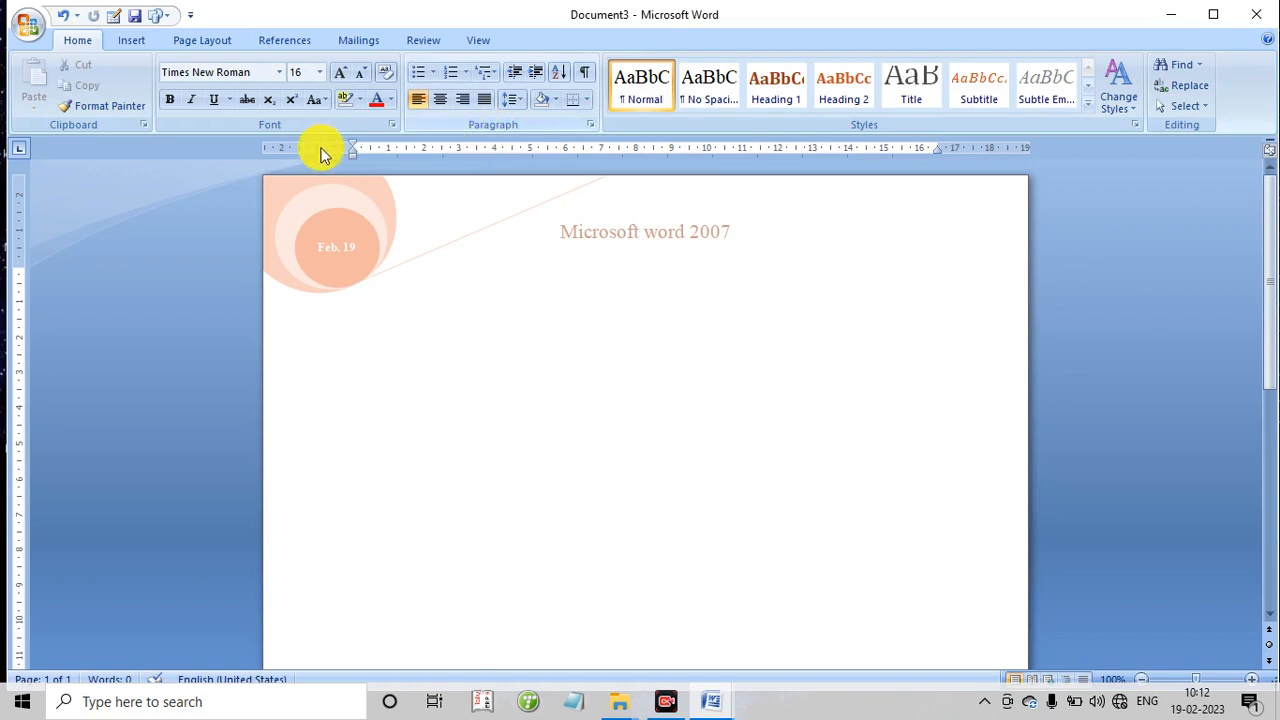
Step: Insert the built-in Alphabet footer and lower it to 0.19 cm from the page's bottom edge
left_click(132, 40)
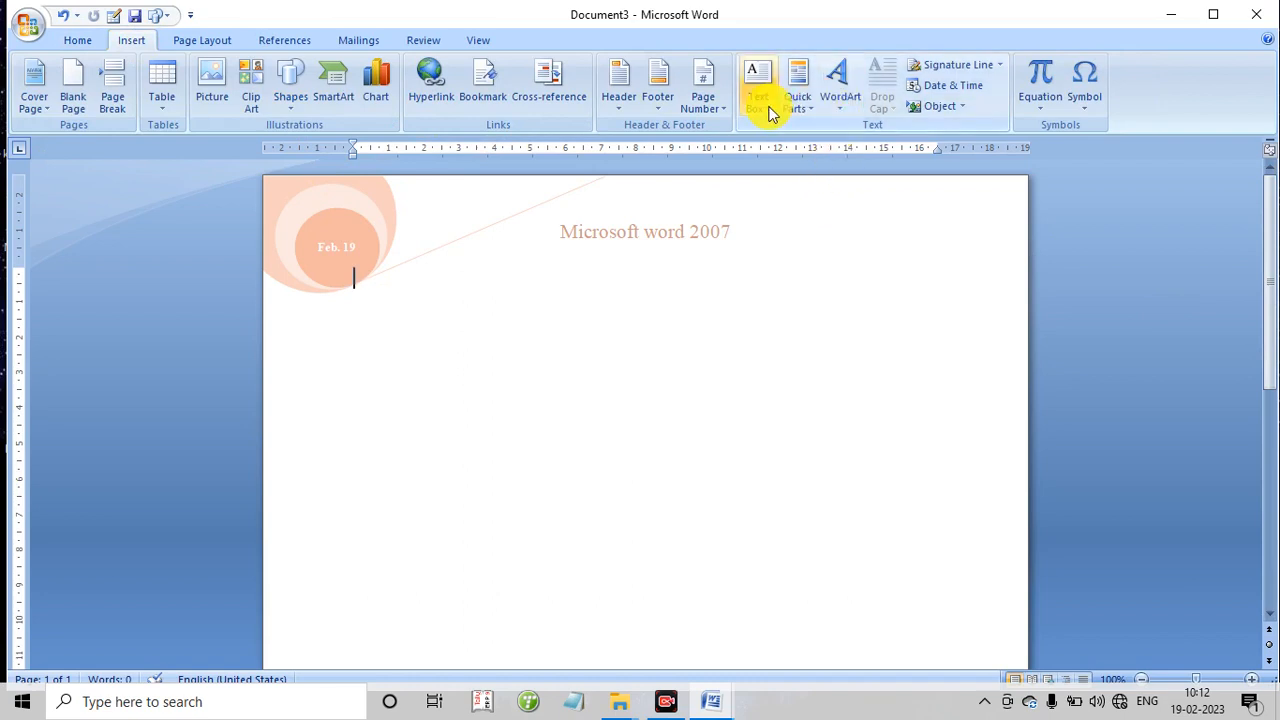
left_click(659, 100)
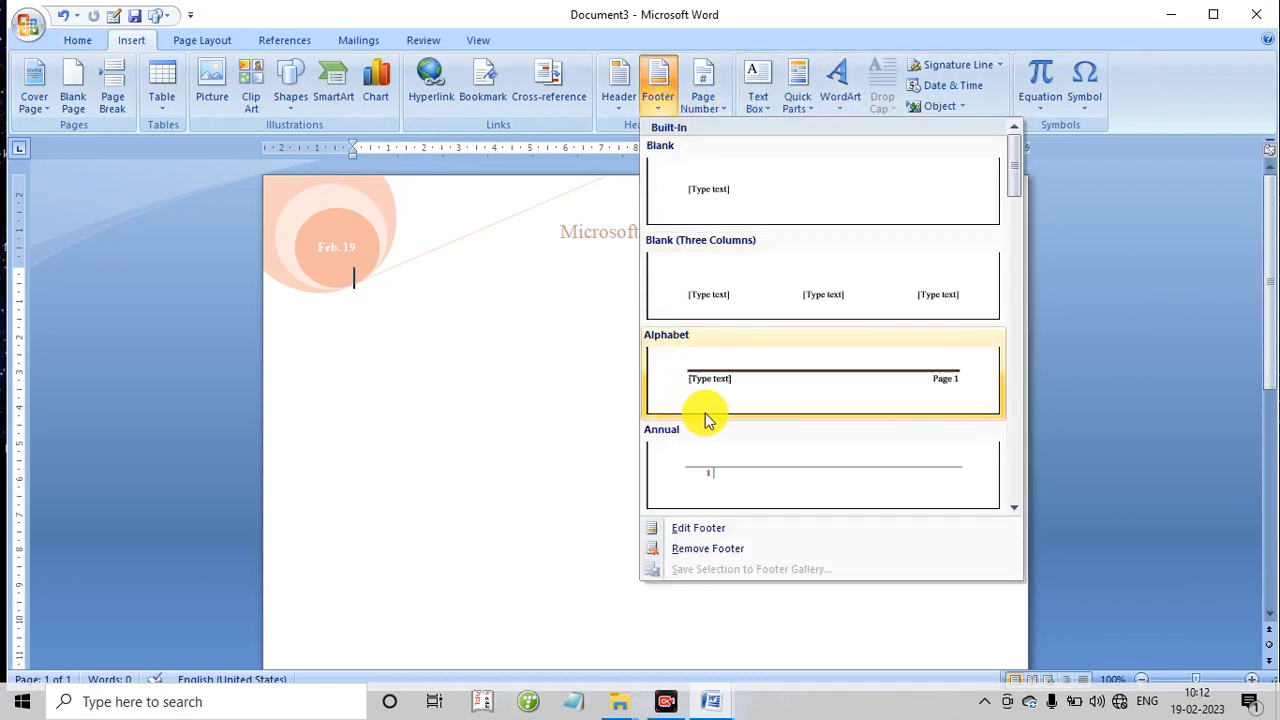
left_click(757, 396)
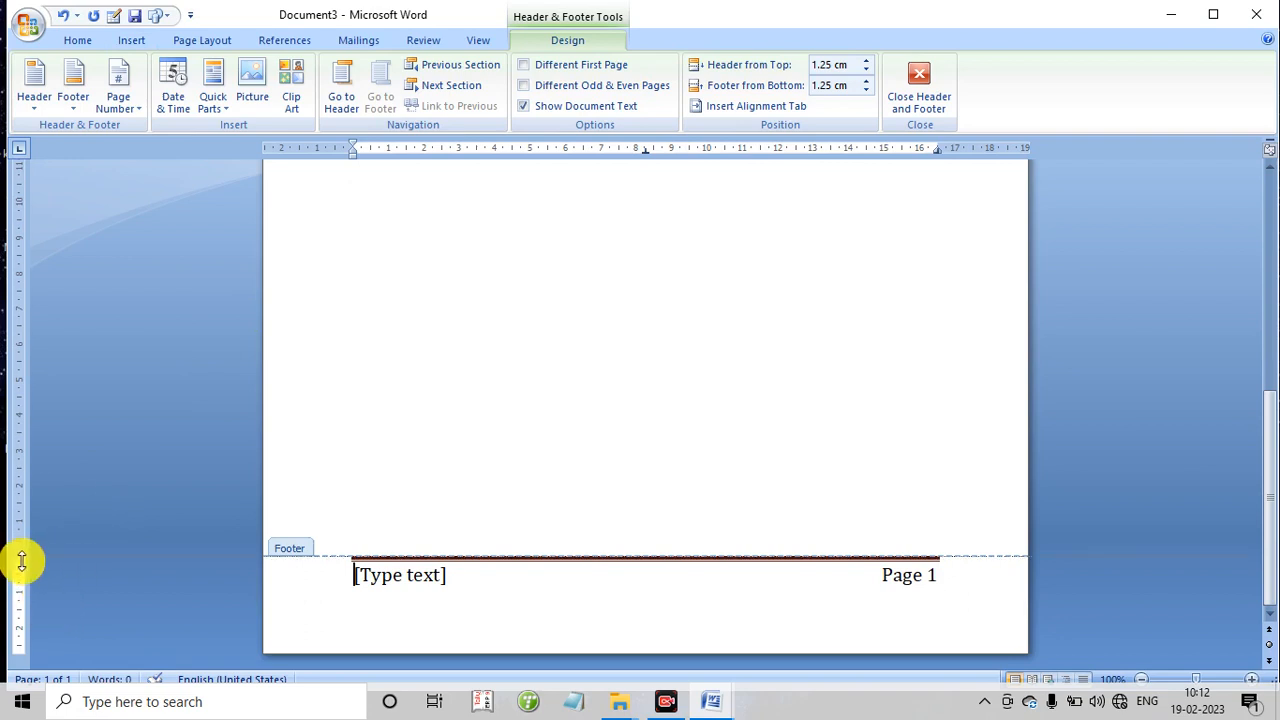
left_click_drag(22, 562, 15, 596)
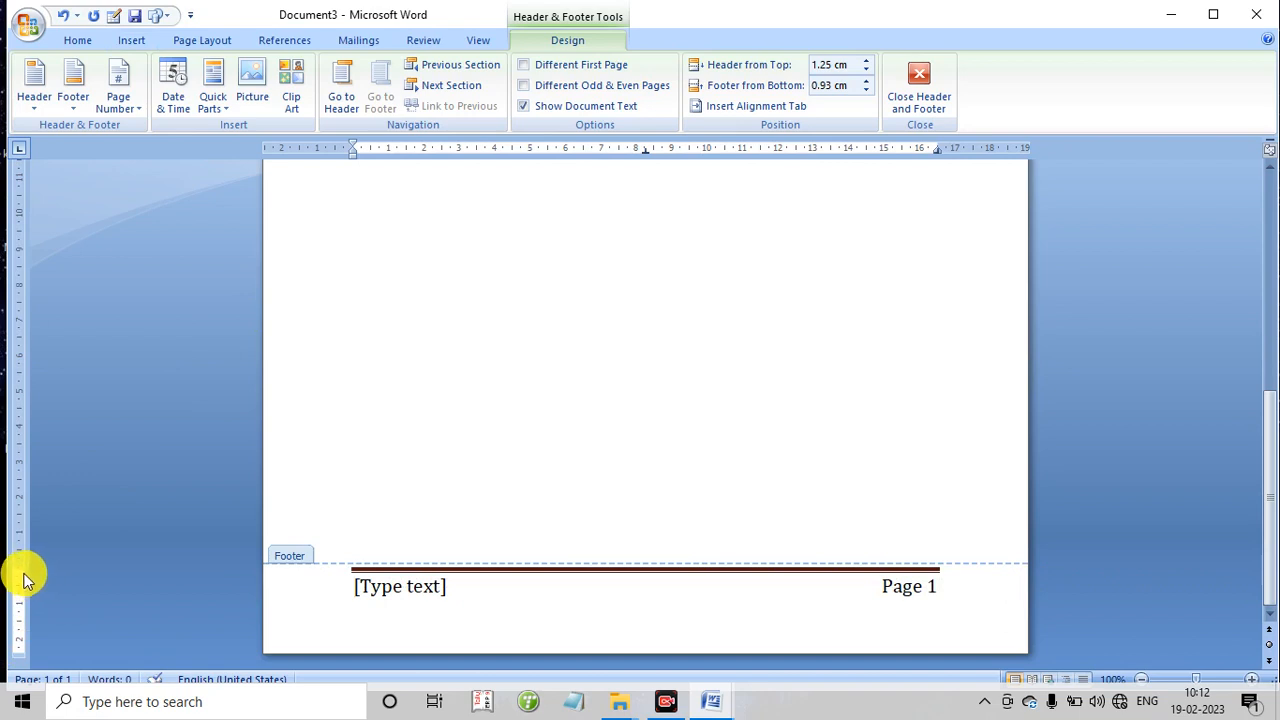
left_click_drag(23, 560, 21, 598)
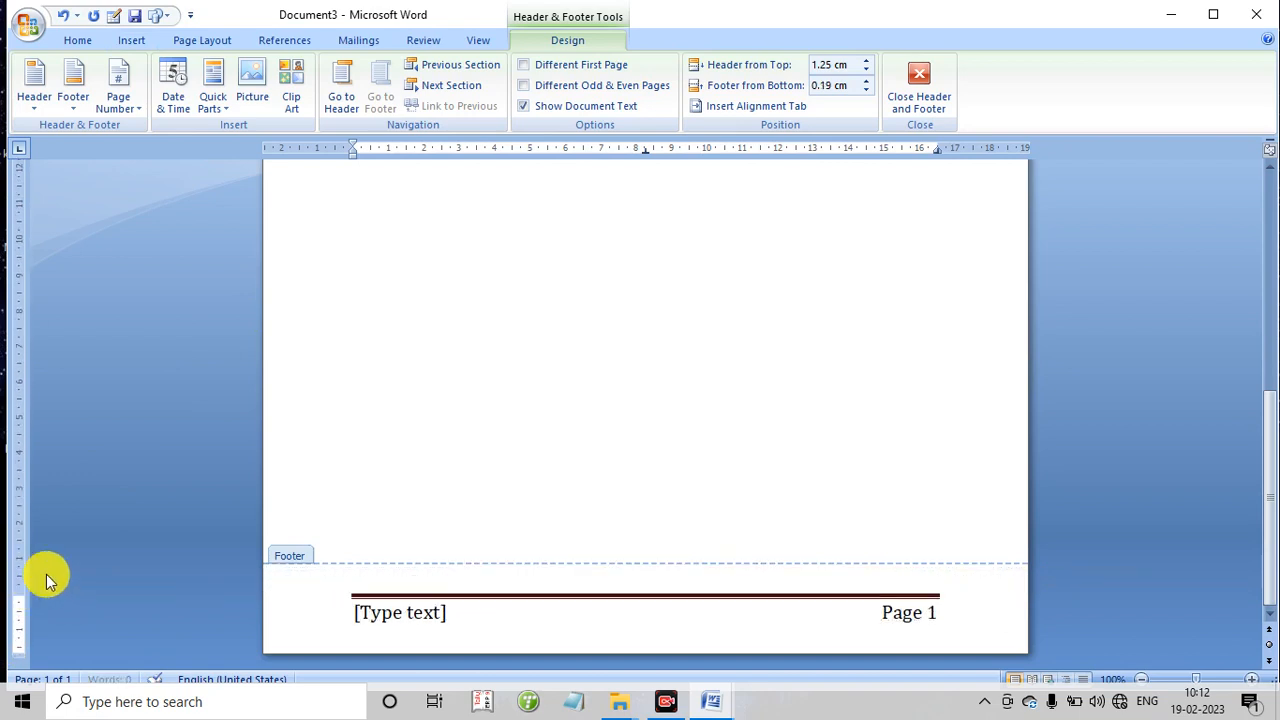
Step: Replace the footer's text placeholder with "Ms office" and leave footer editing
left_click(372, 614)
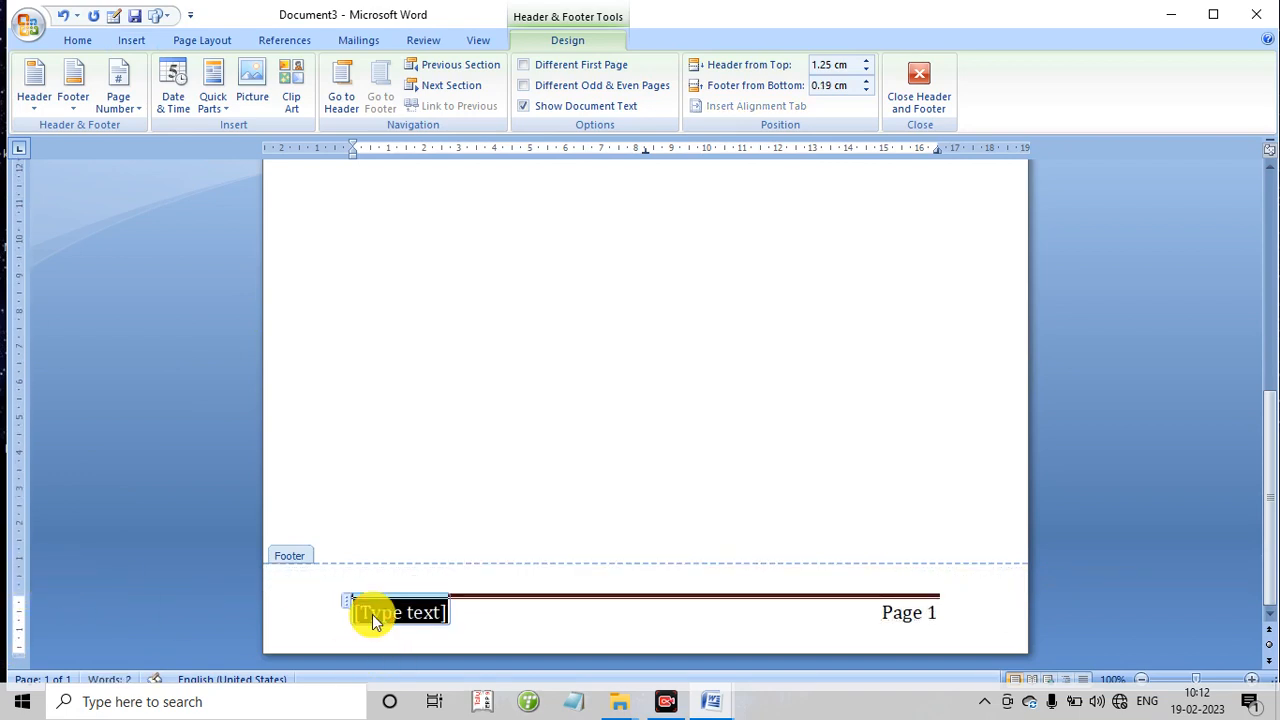
type("m")
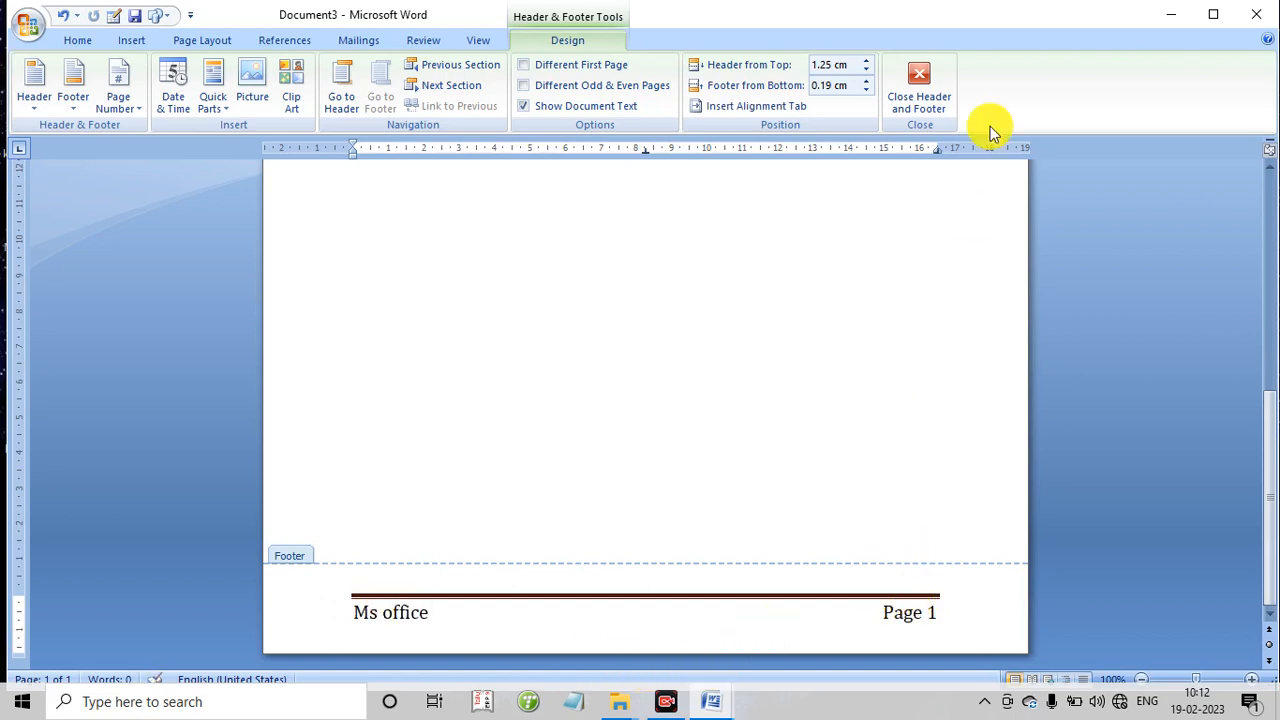
left_click(897, 108)
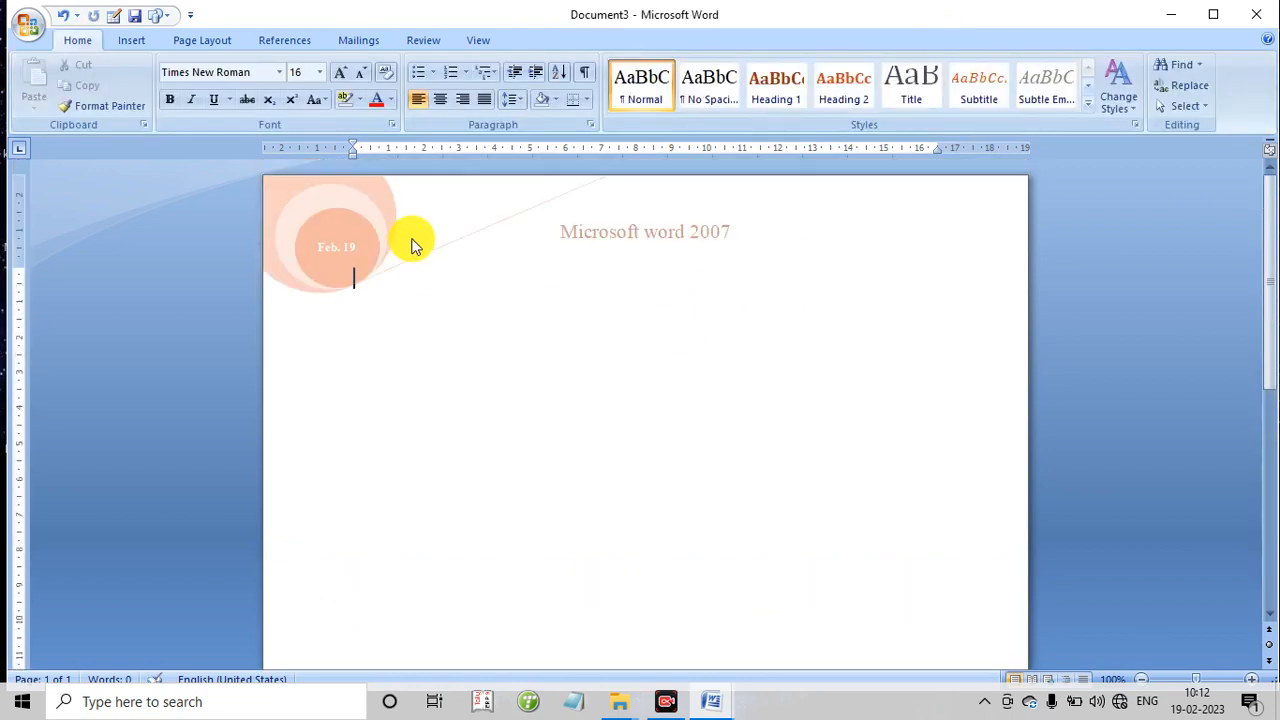
Step: Remove the header from the document
scroll(658, 444, "down", 5)
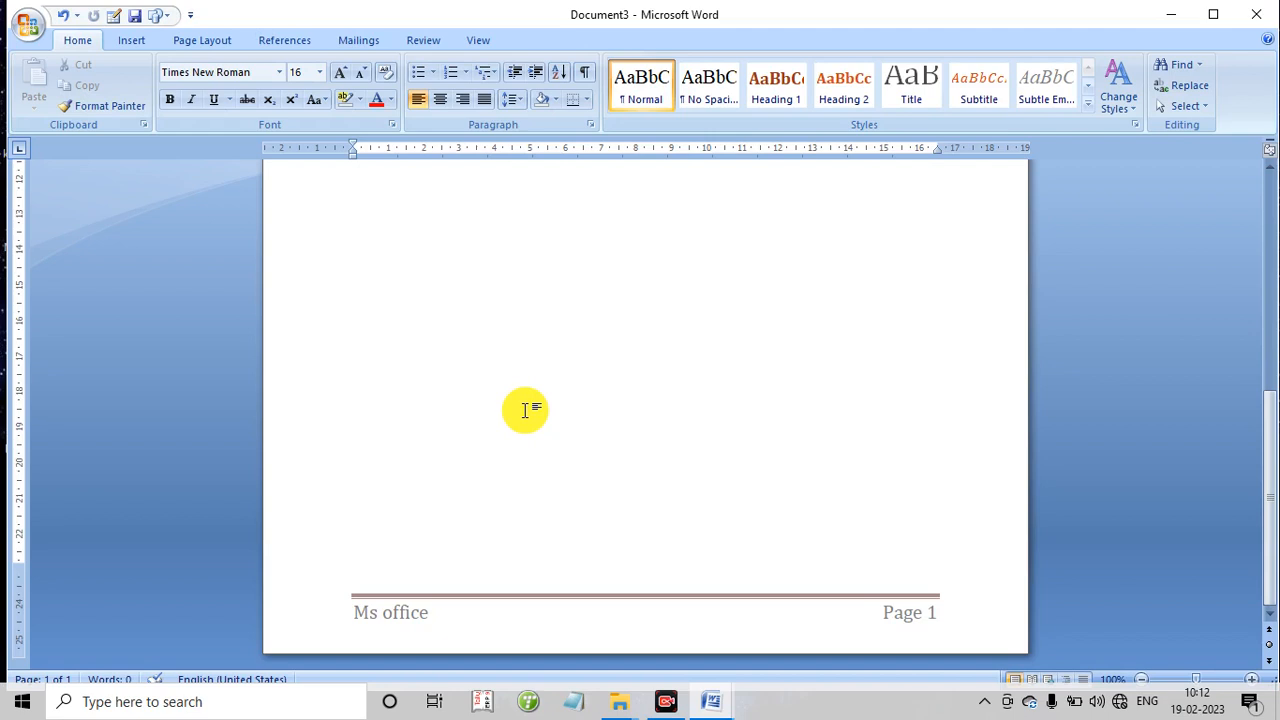
scroll(574, 420, "up", 5)
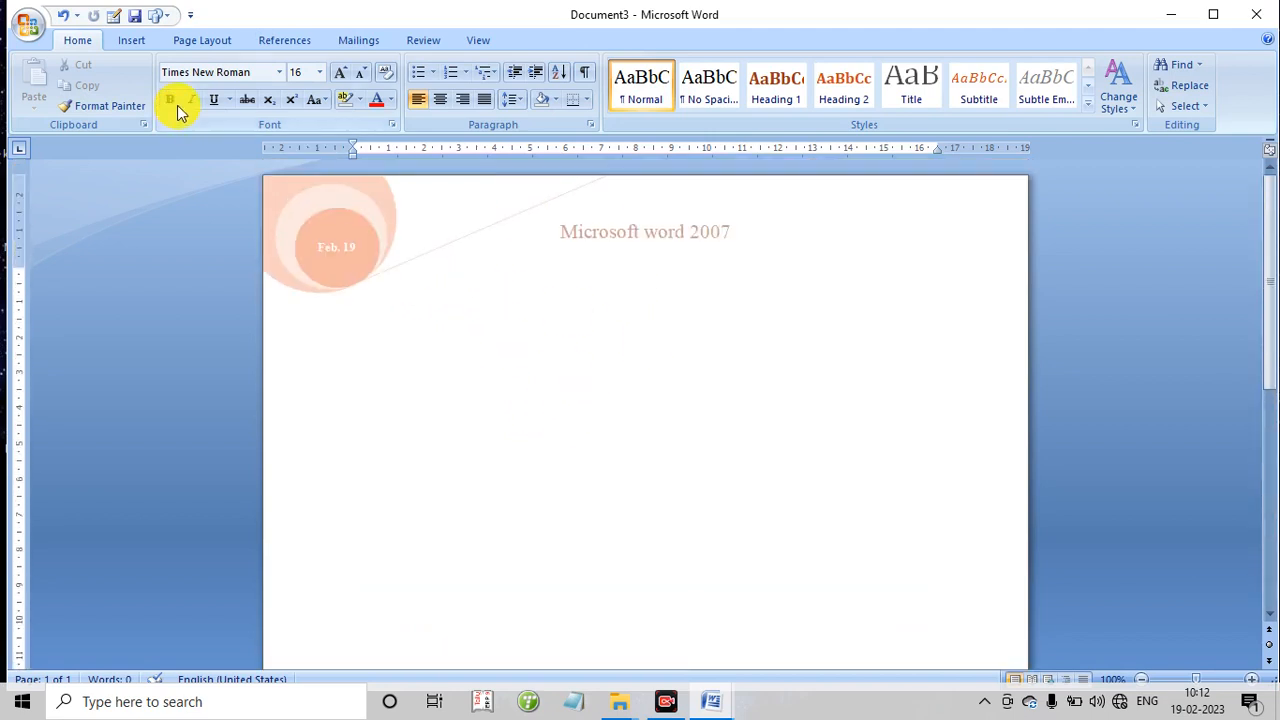
left_click(132, 42)
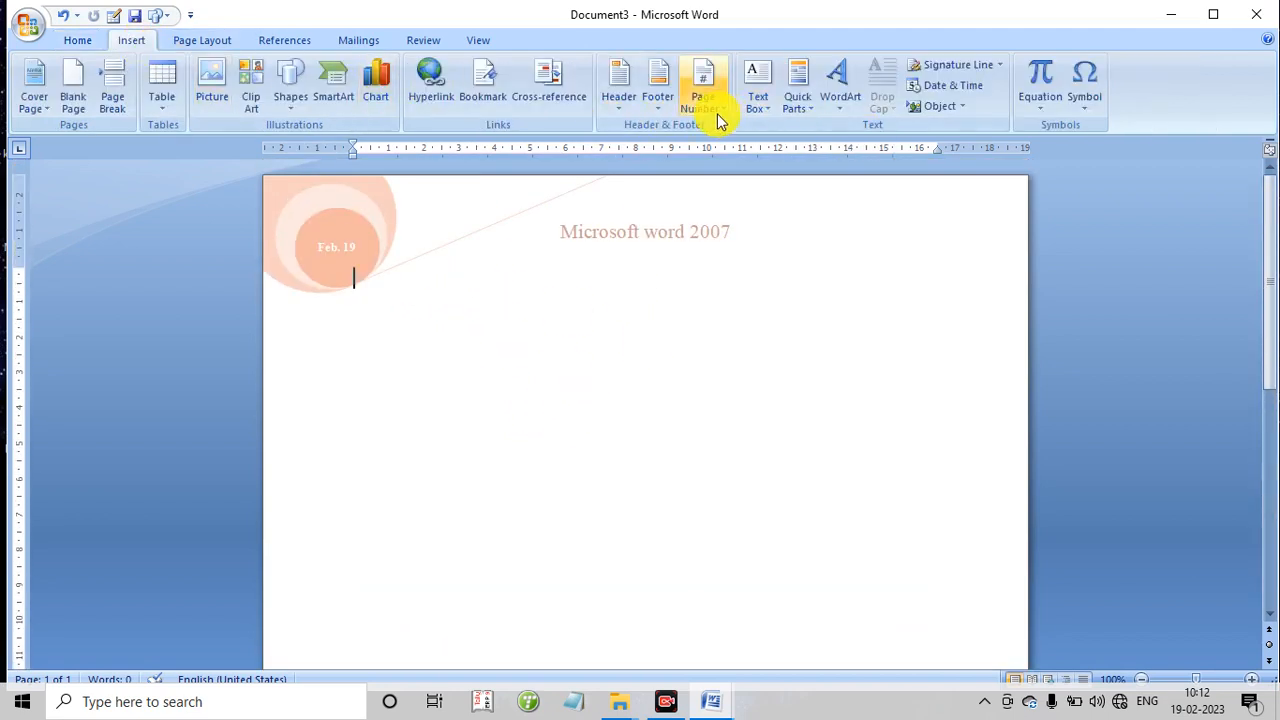
left_click(615, 105)
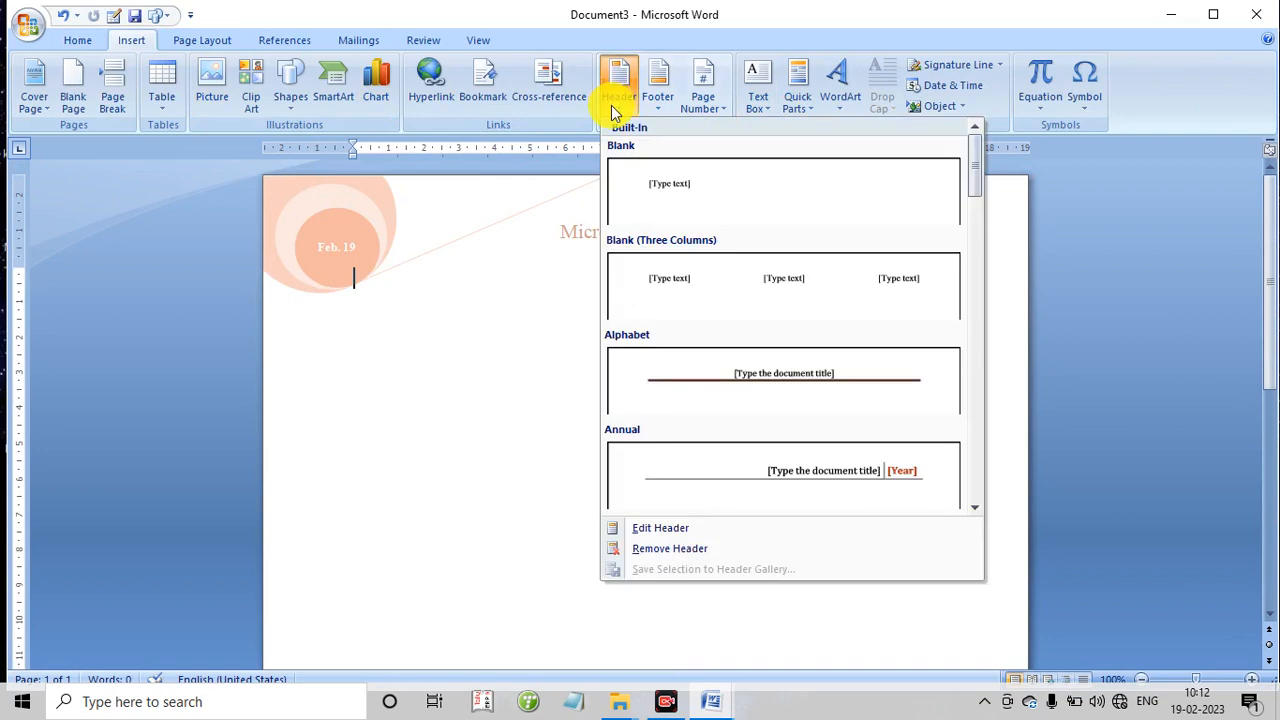
left_click(650, 554)
Step: Remove the footer from the document
scroll(663, 215, "down", 8)
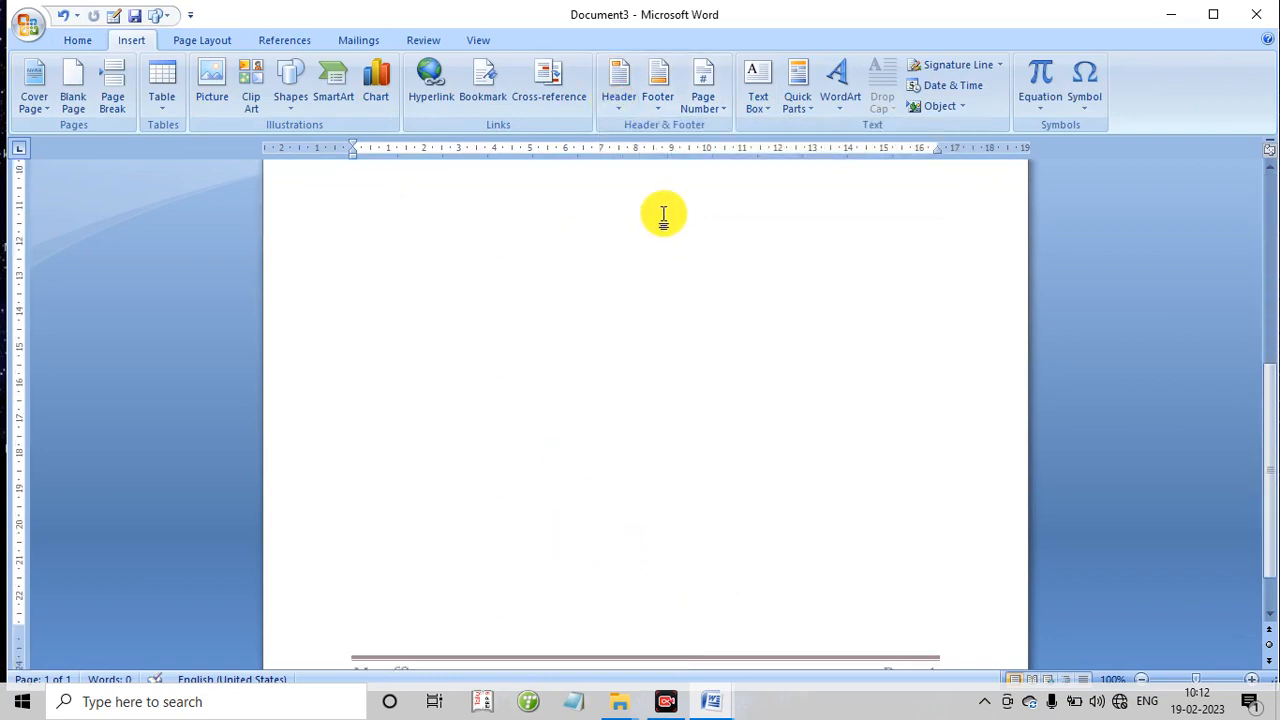
left_click(657, 112)
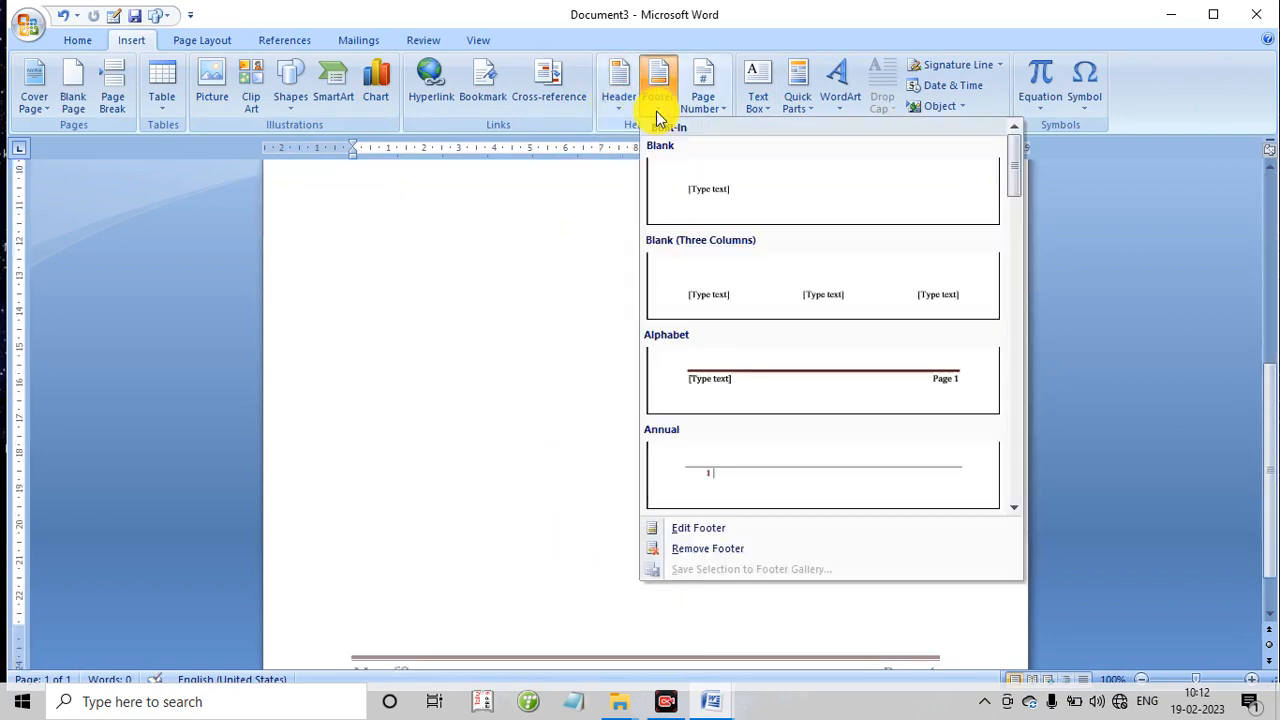
left_click(684, 551)
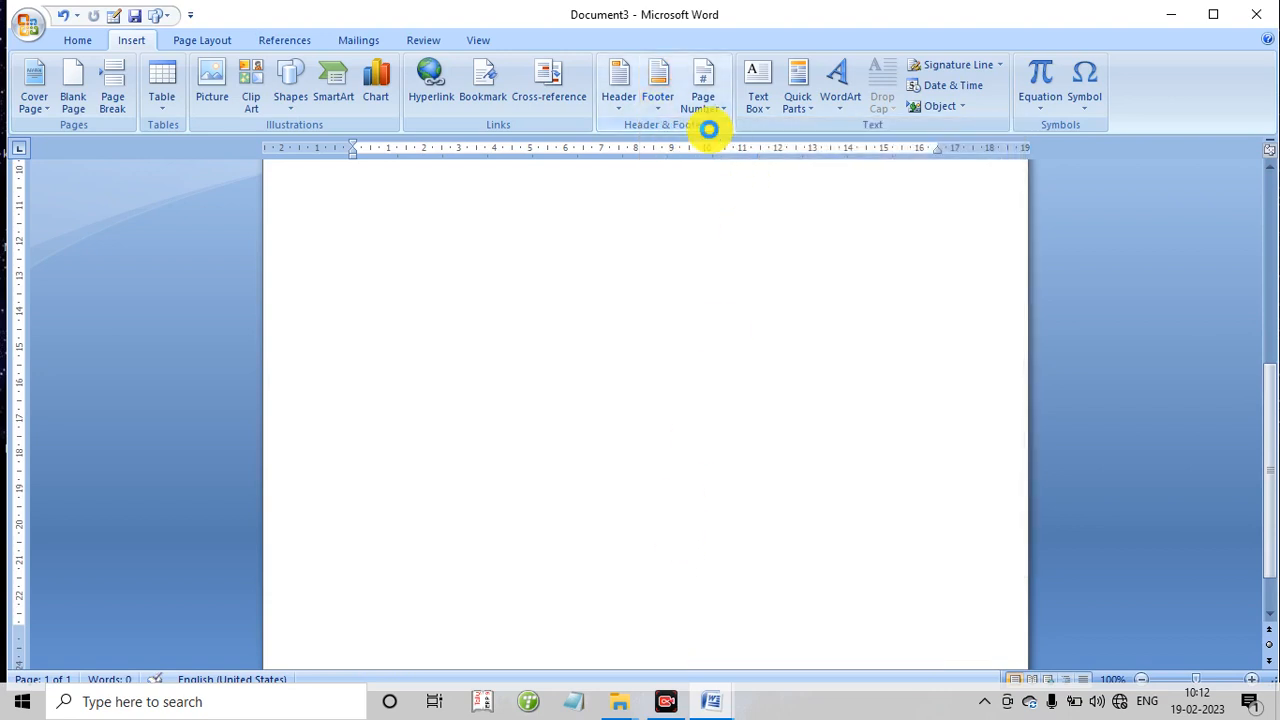
Step: Create a new blank document and insert the Rounded Rectangle 3 page number at the top of the page
key("ctrl+n")
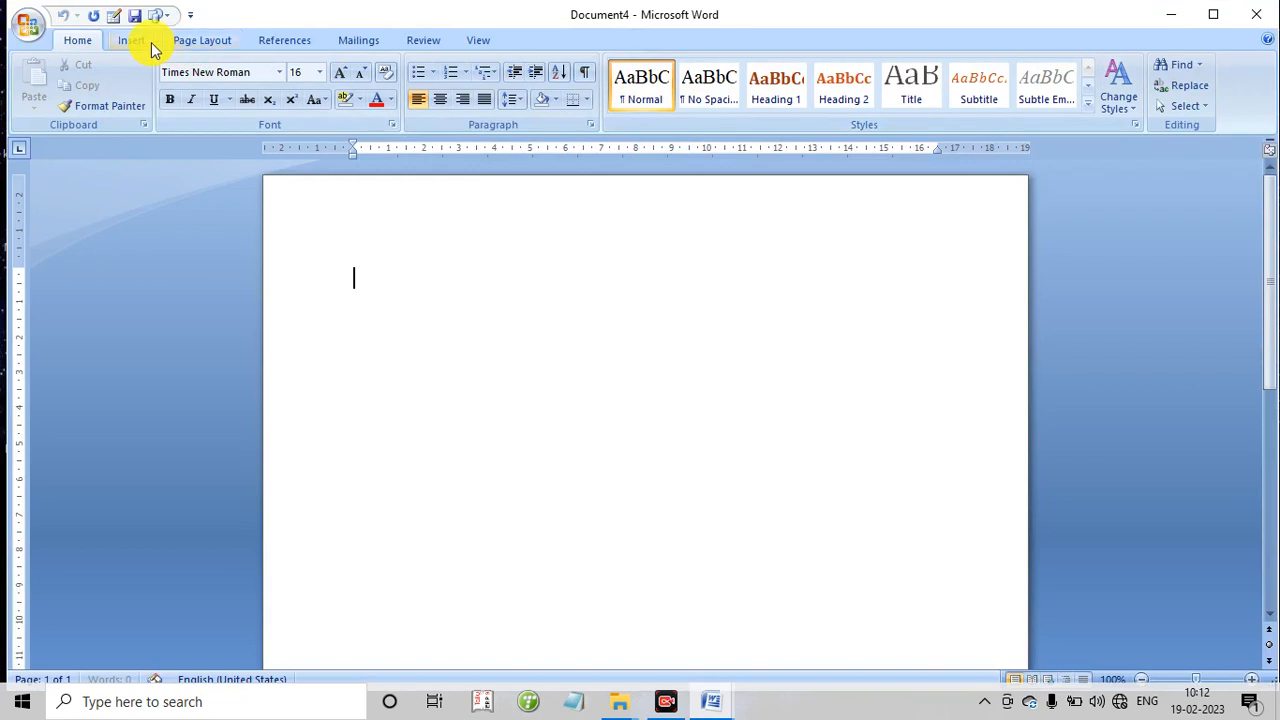
left_click(146, 42)
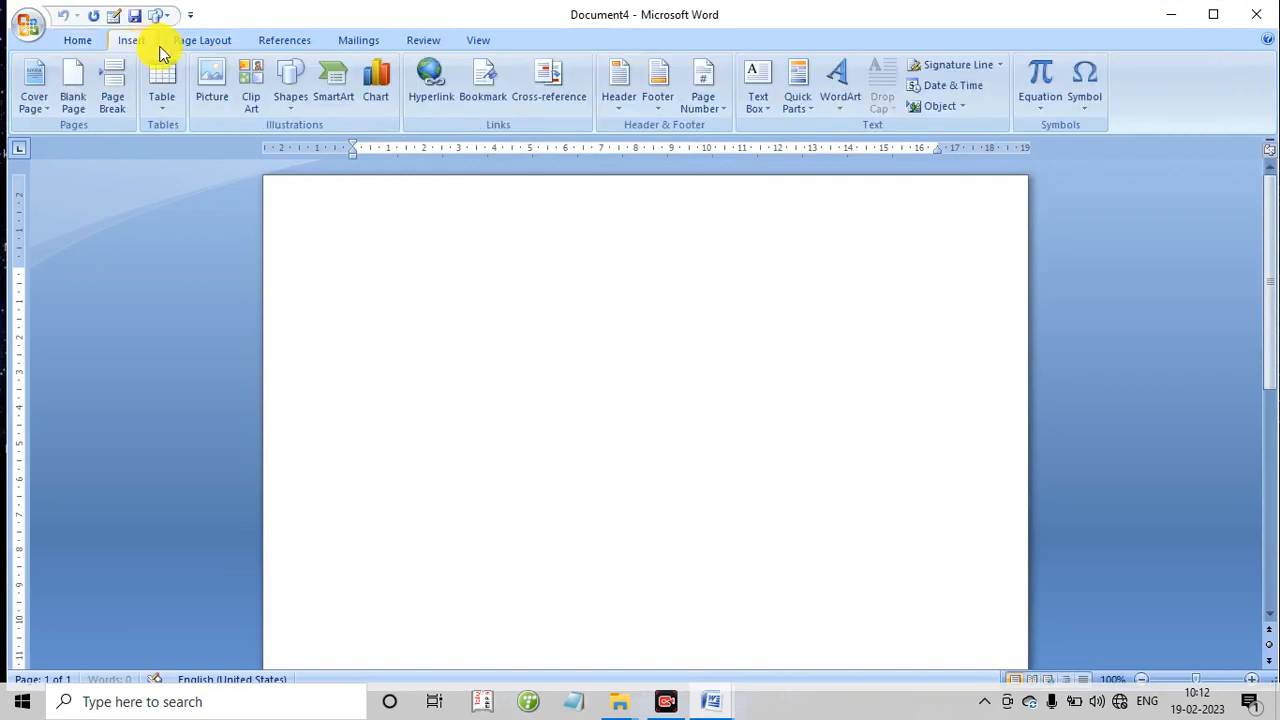
left_click(702, 110)
mouse_move(755, 131)
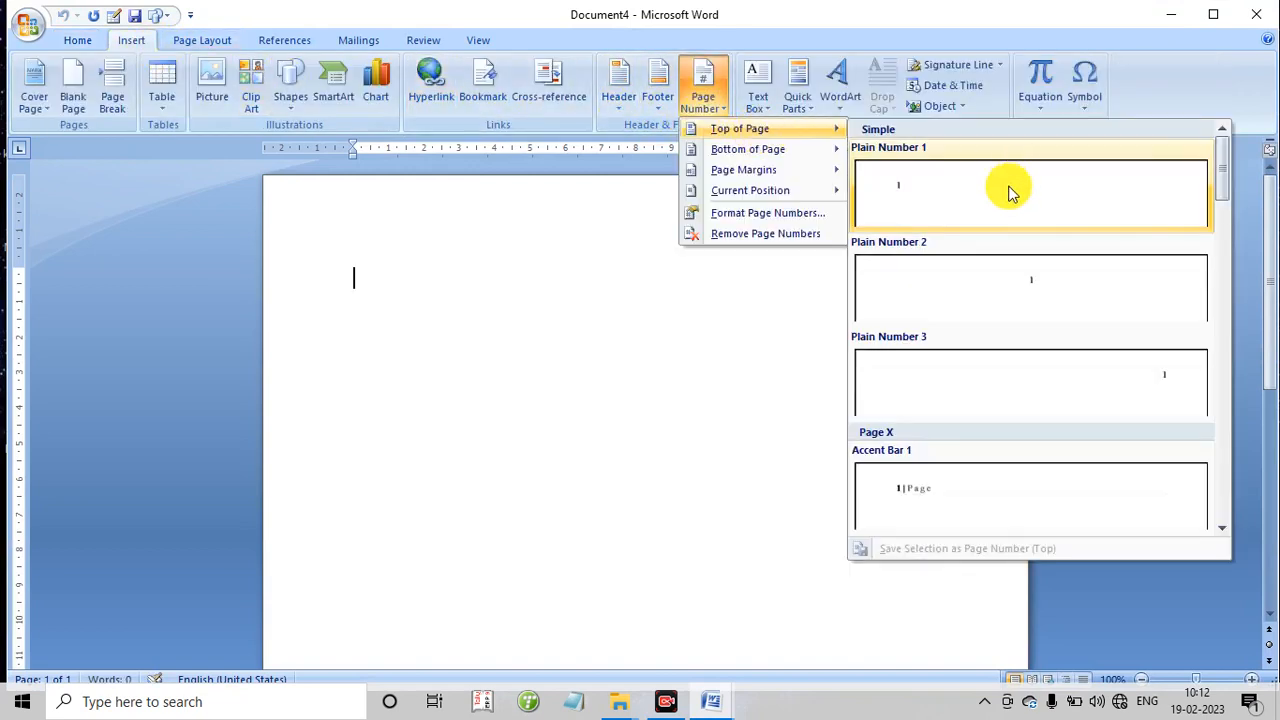
scroll(1127, 417, "down", 5)
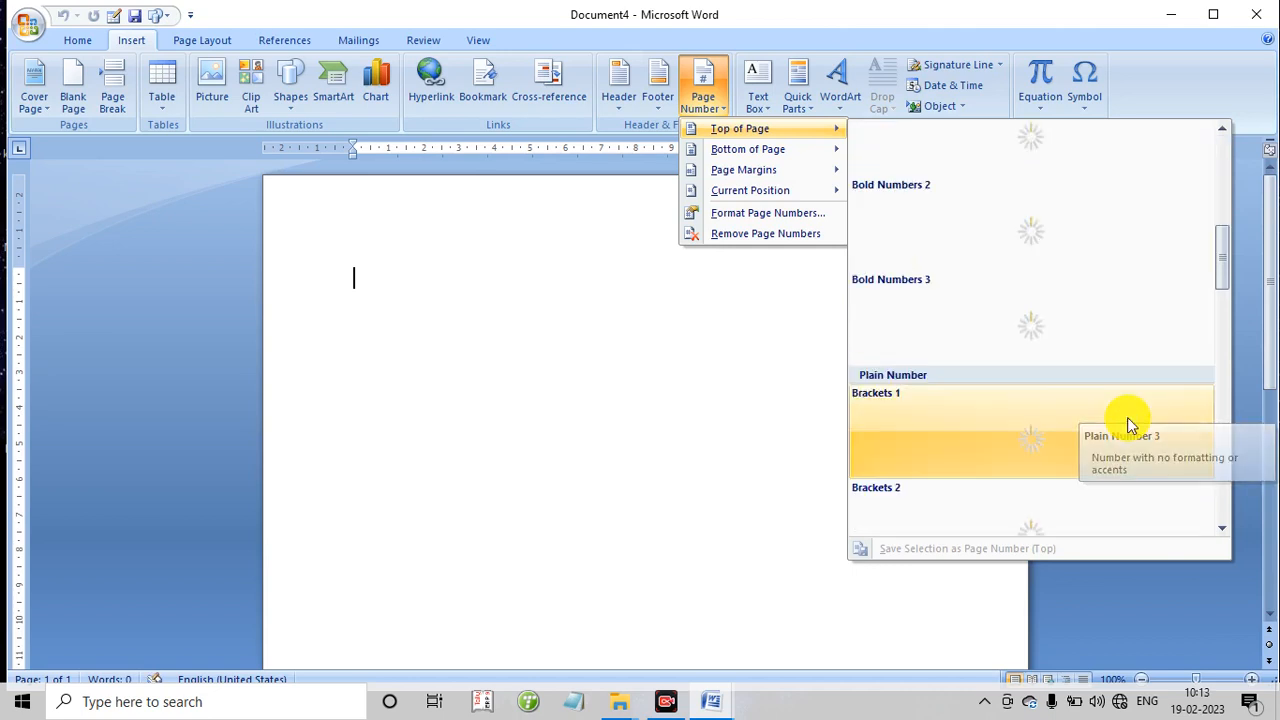
scroll(1070, 390, "down", 5)
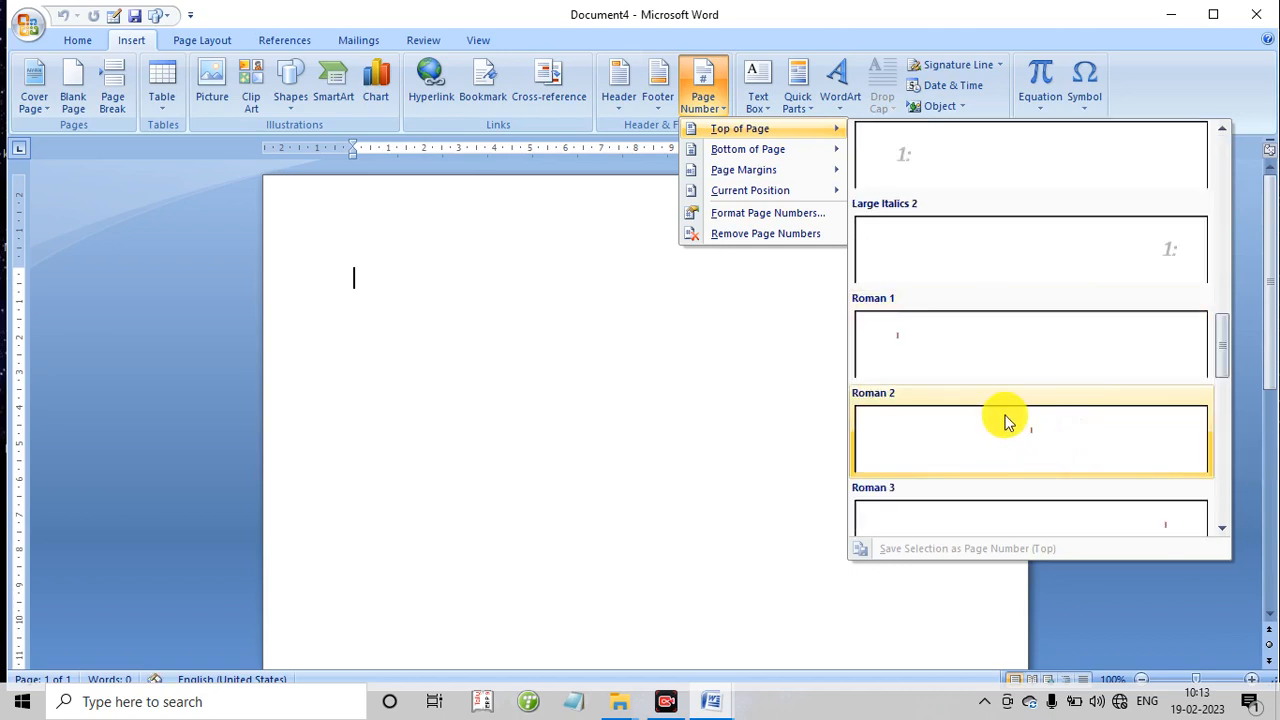
scroll(1083, 423, "down", 6)
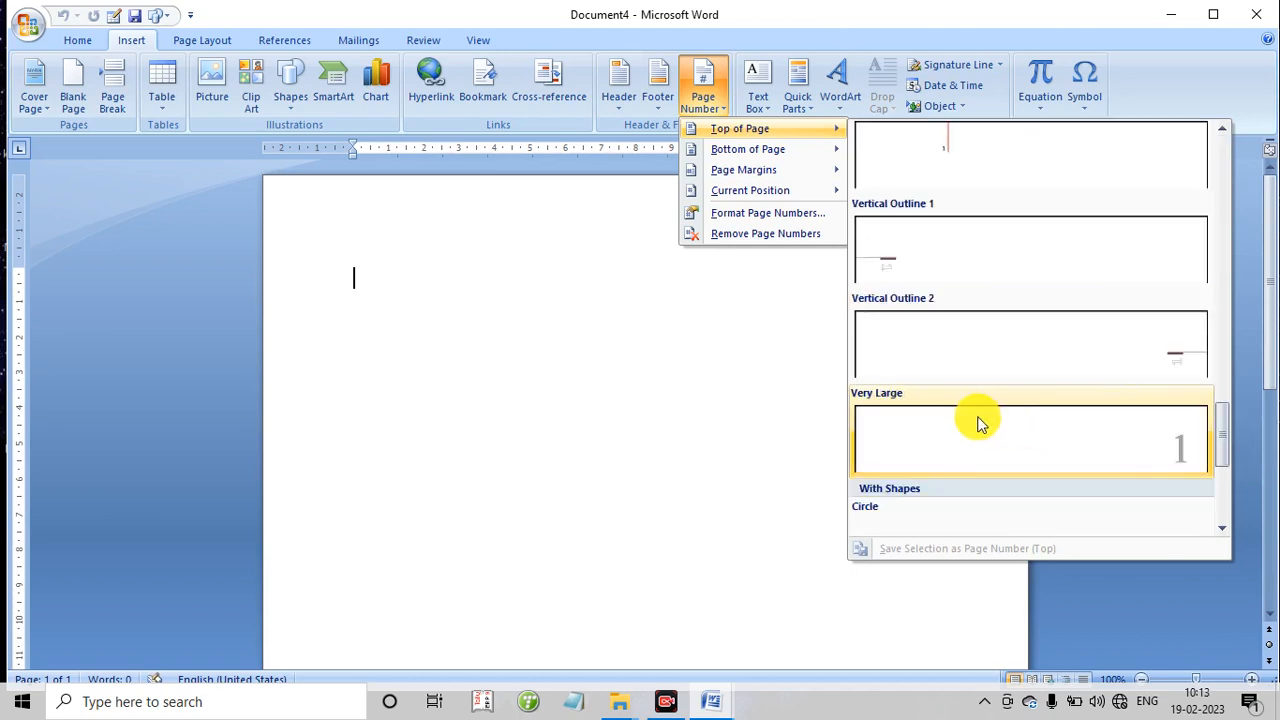
scroll(1150, 370, "down", 3)
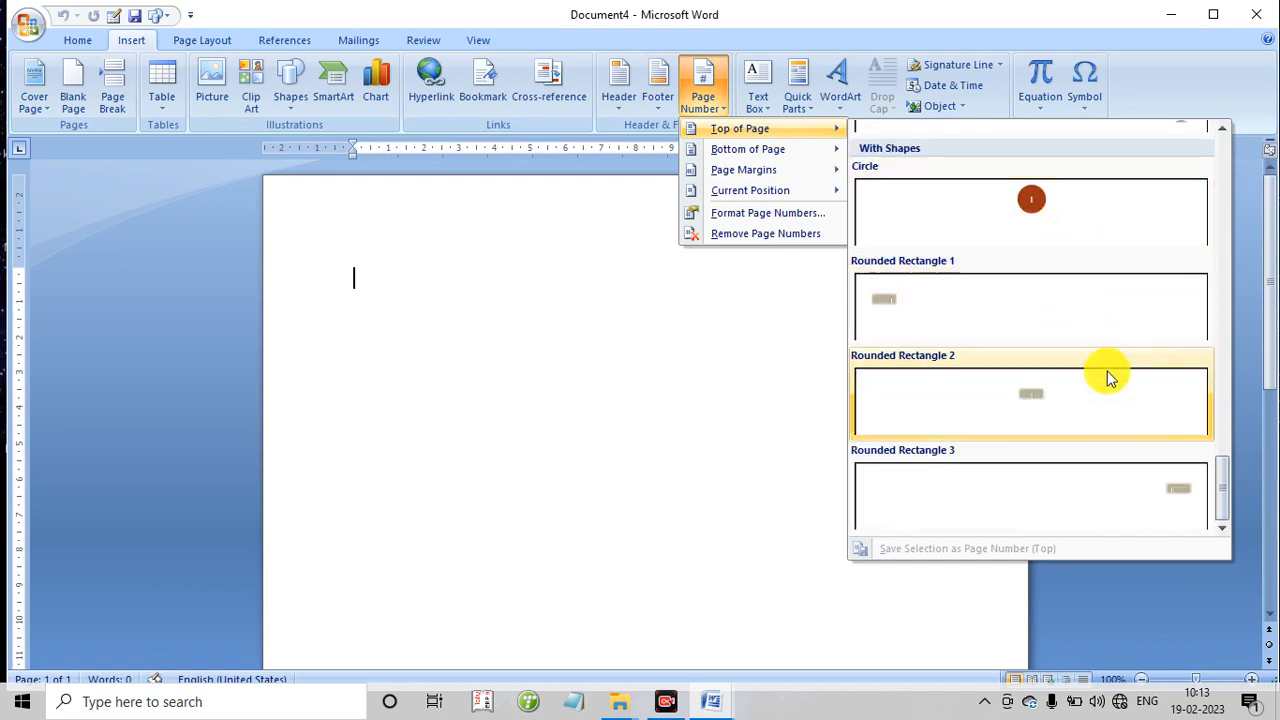
left_click(1144, 480)
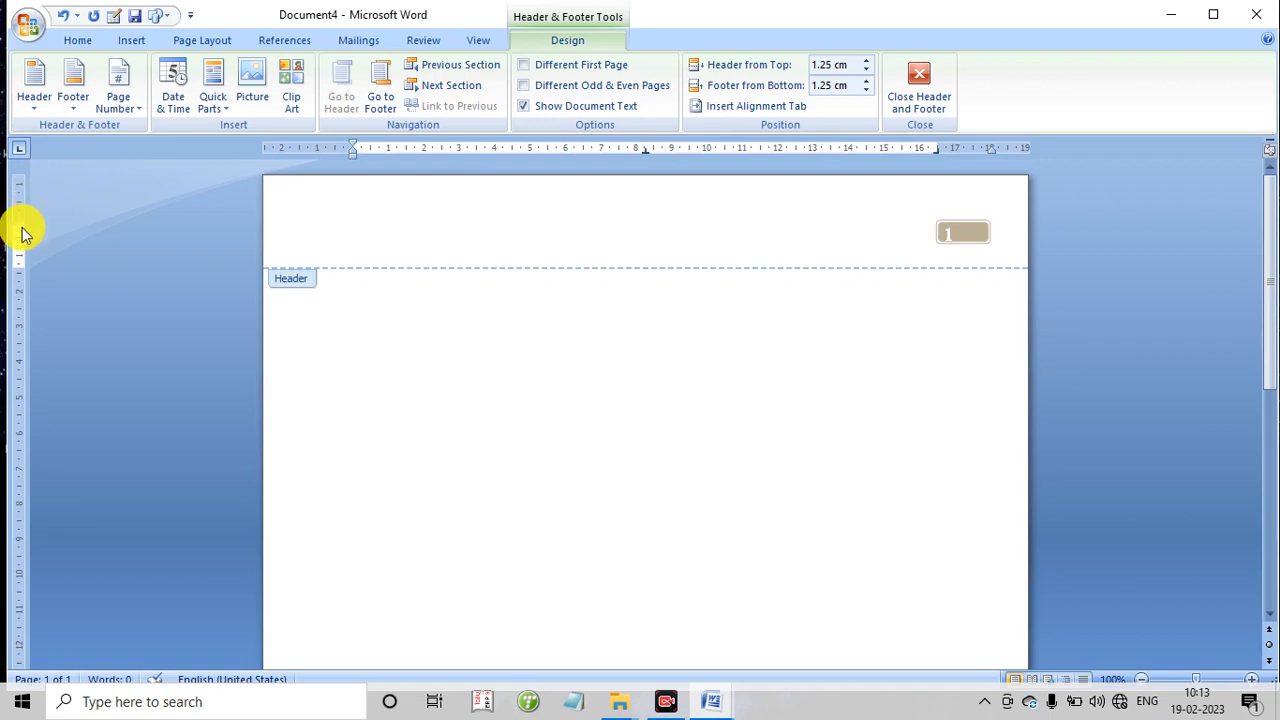
Step: Move the header to 0.75 cm from the page's top edge, slightly reduce the top margin and leave header editing
left_click_drag(21, 222, 18, 205)
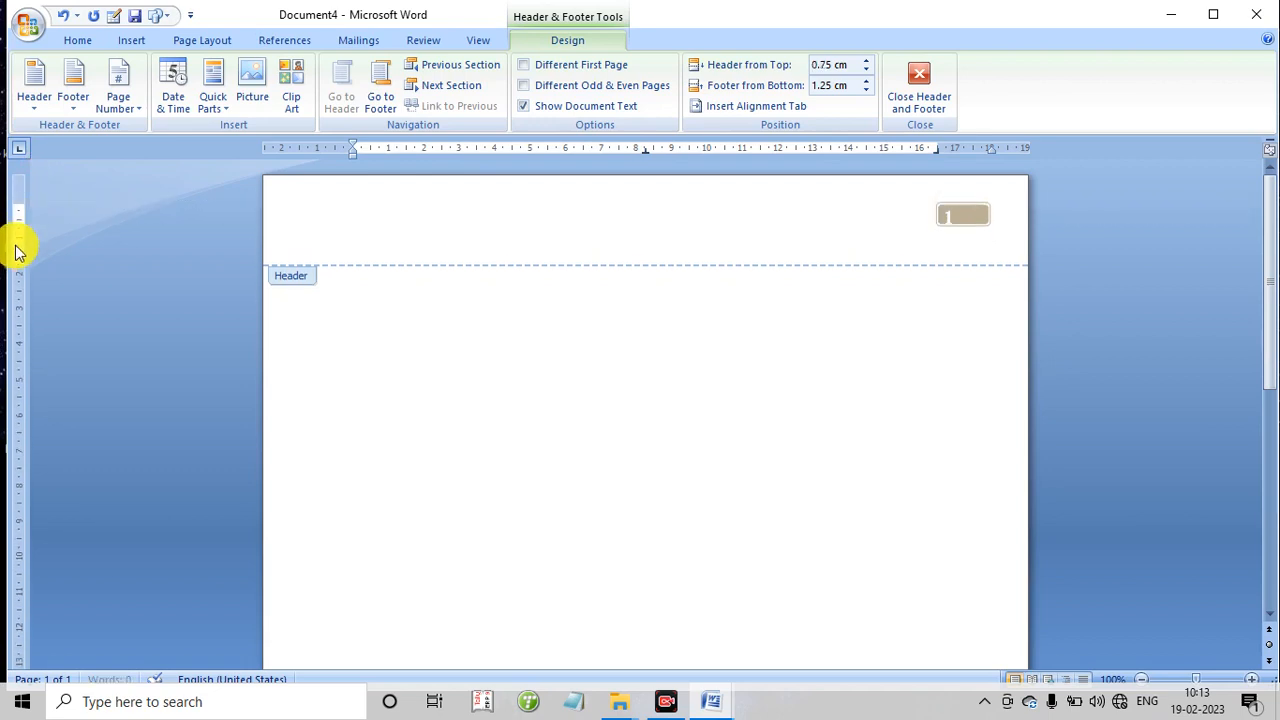
left_click_drag(21, 263, 22, 250)
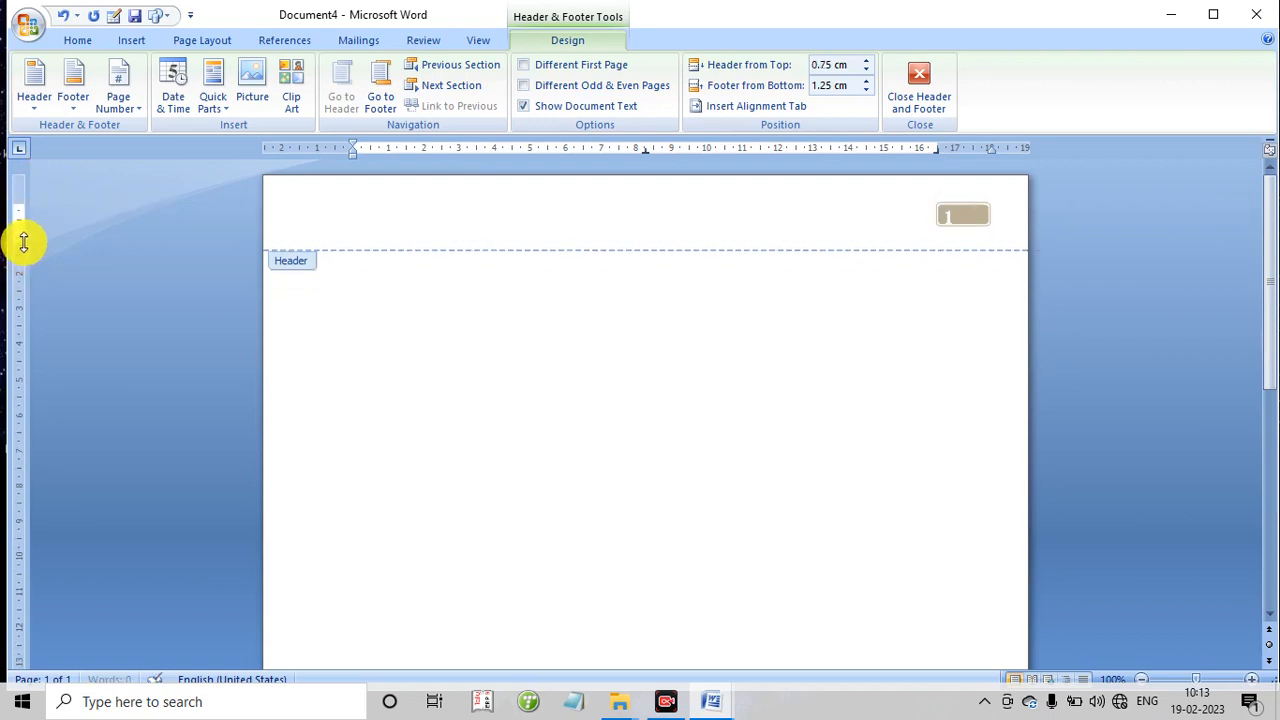
left_click(916, 90)
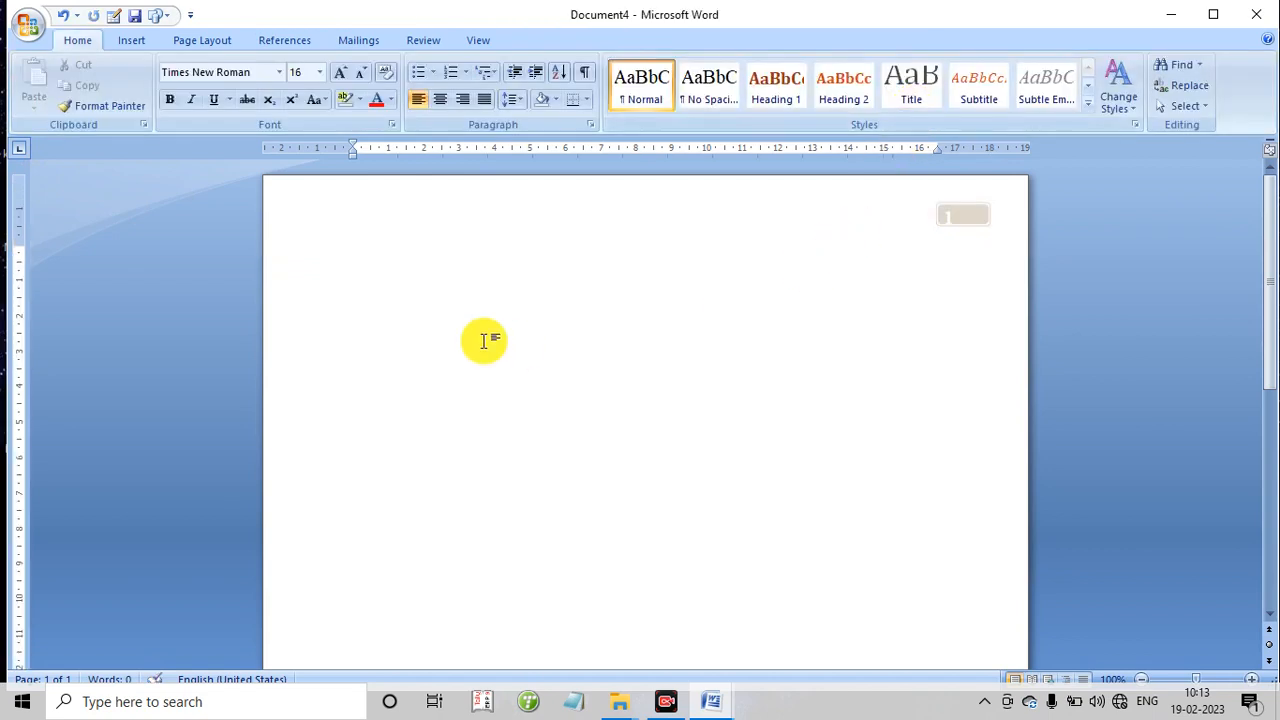
Step: Insert a page break to start a second page and check the page number in its header
key("ctrl+Return")
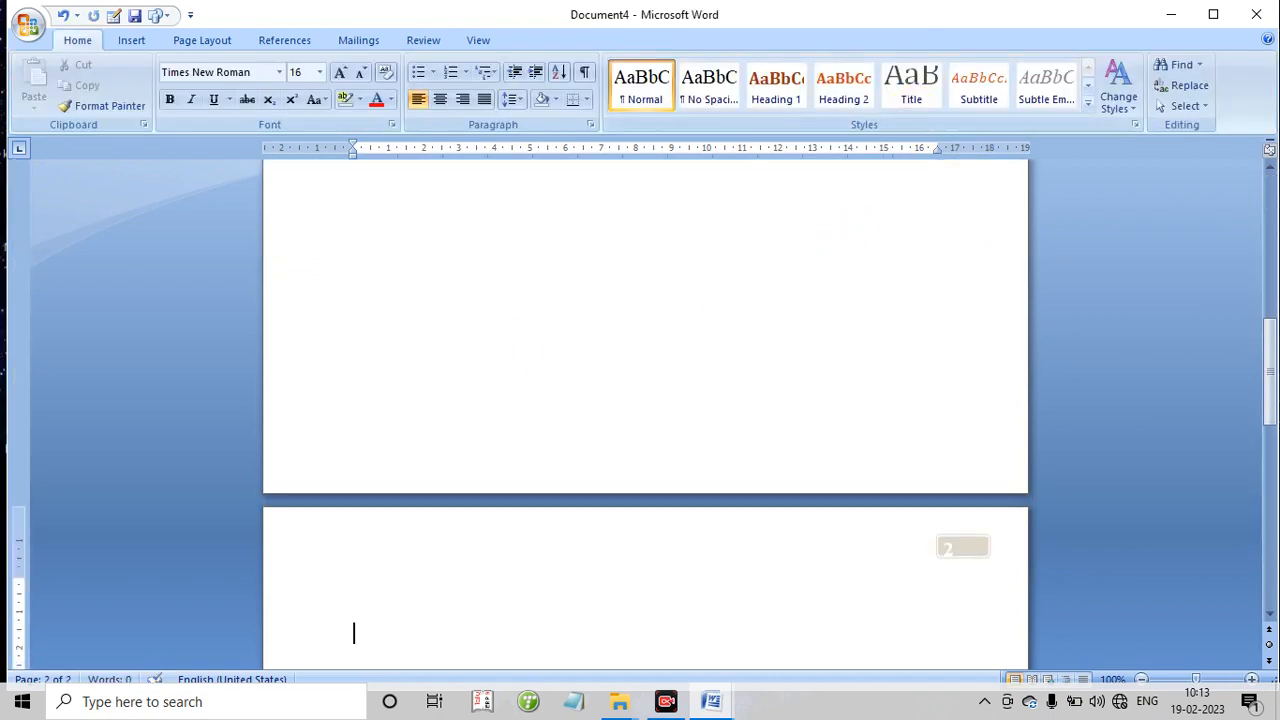
scroll(645, 415, "down", 3)
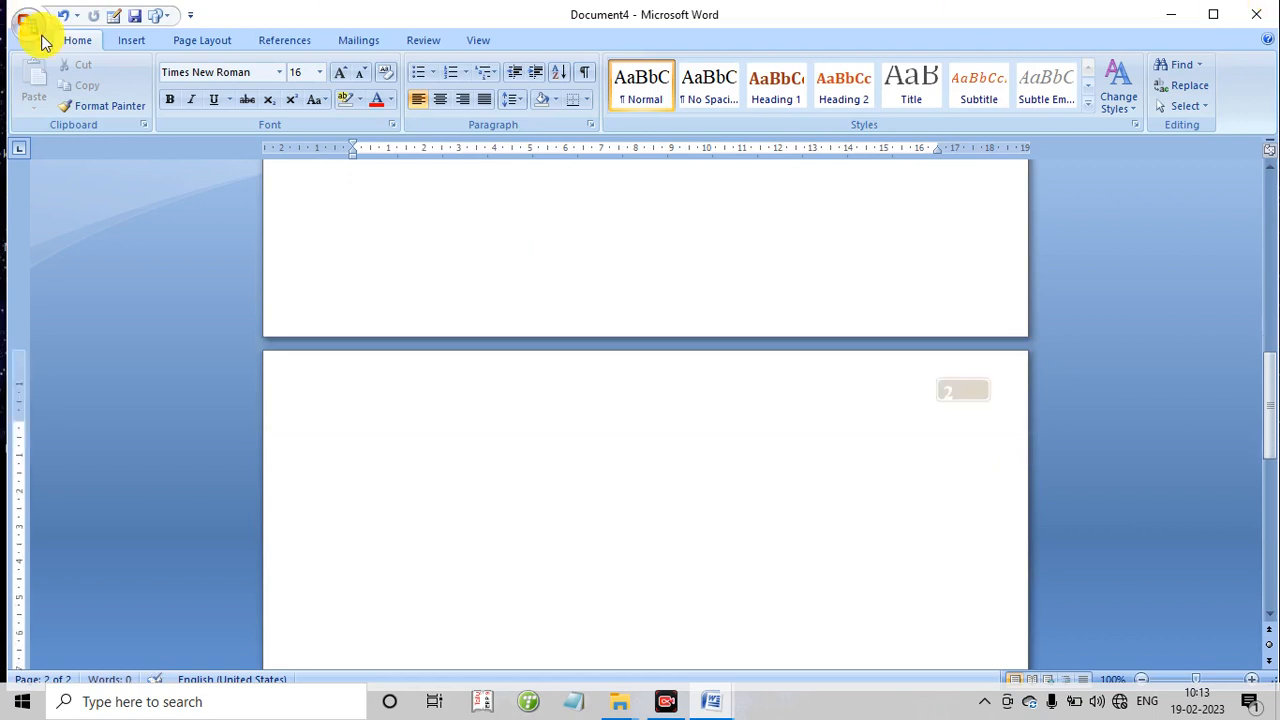
Step: Remove the page numbers from the document and check both pages
left_click(136, 45)
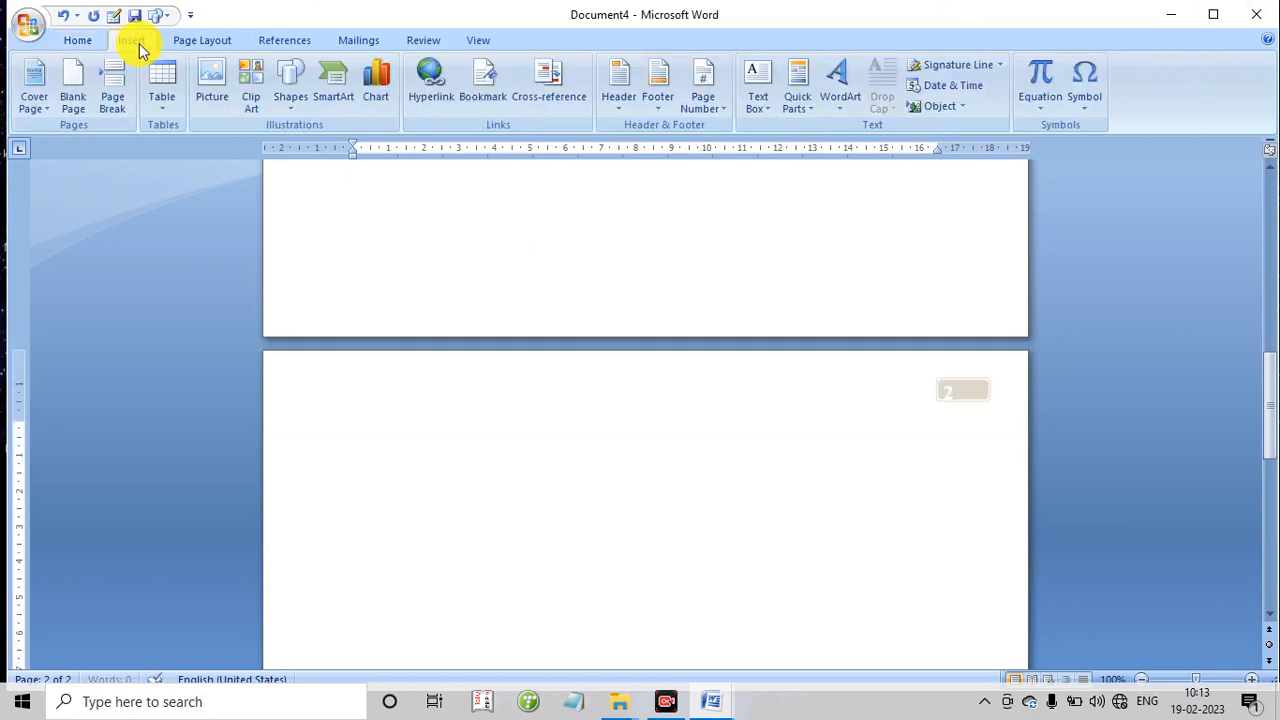
left_click(705, 110)
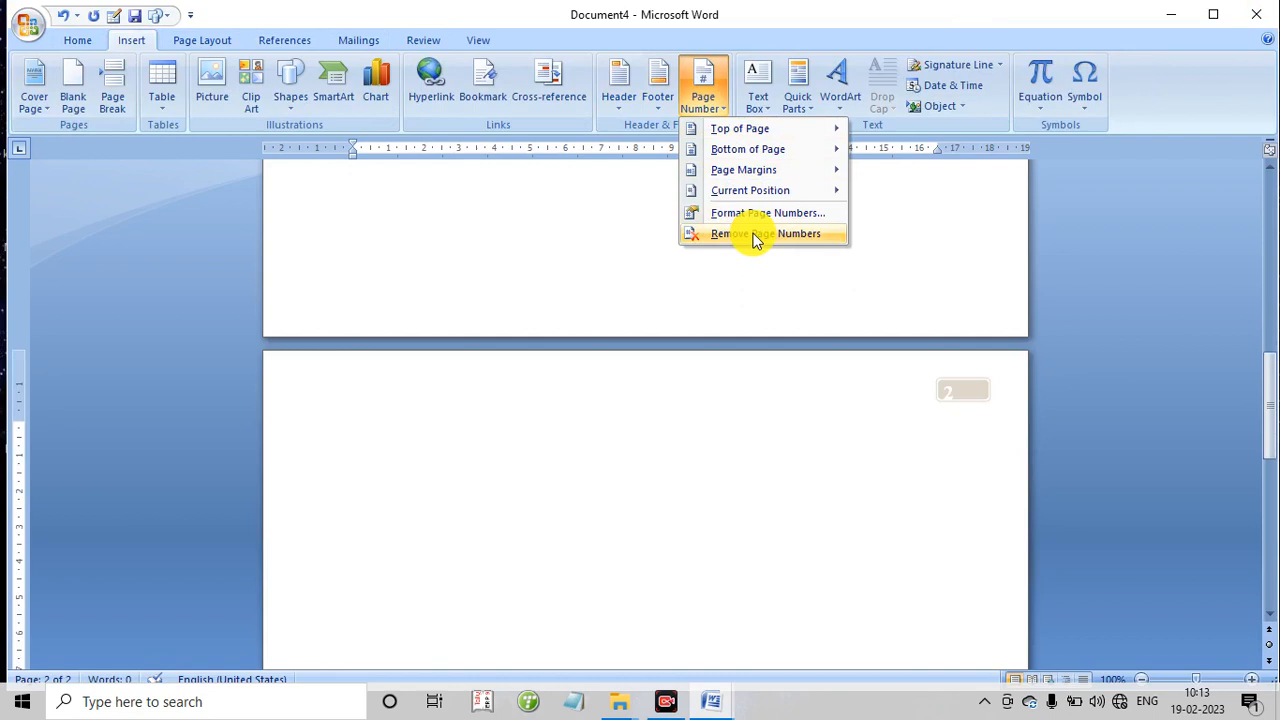
left_click(755, 235)
scroll(797, 366, "up", 4)
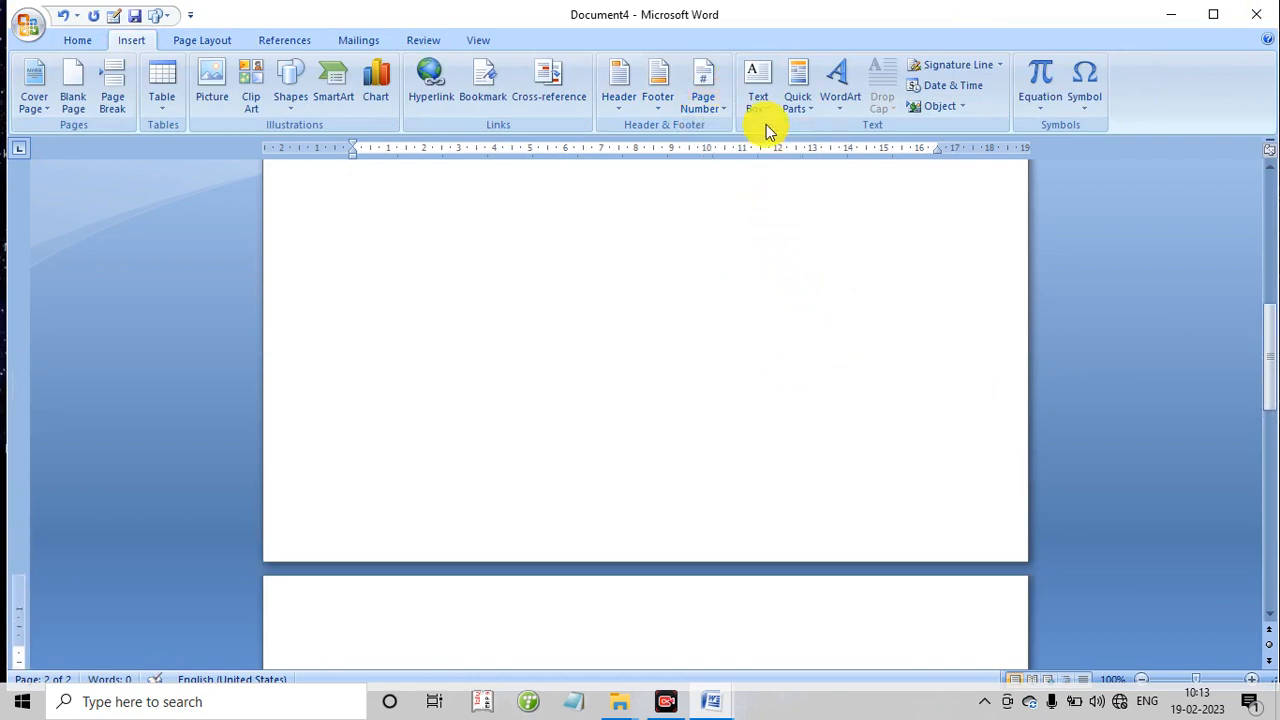
scroll(771, 171, "up", 12)
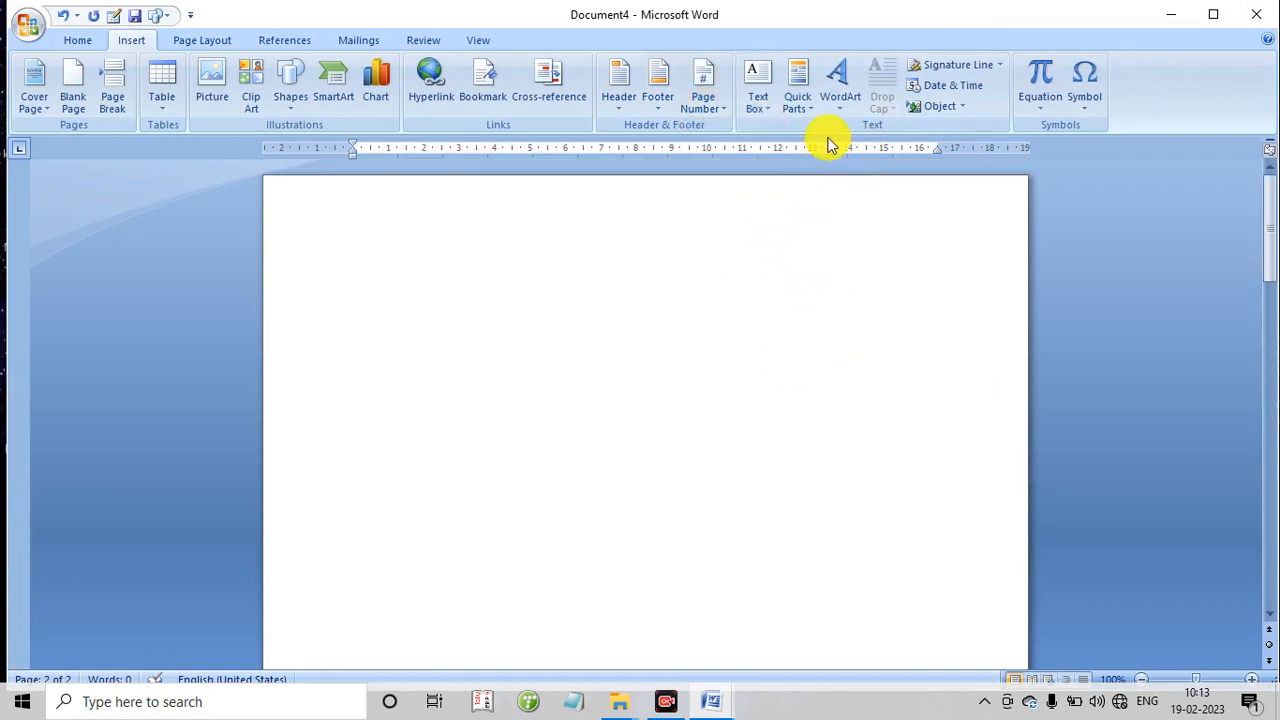
scroll(840, 118, "up", 1)
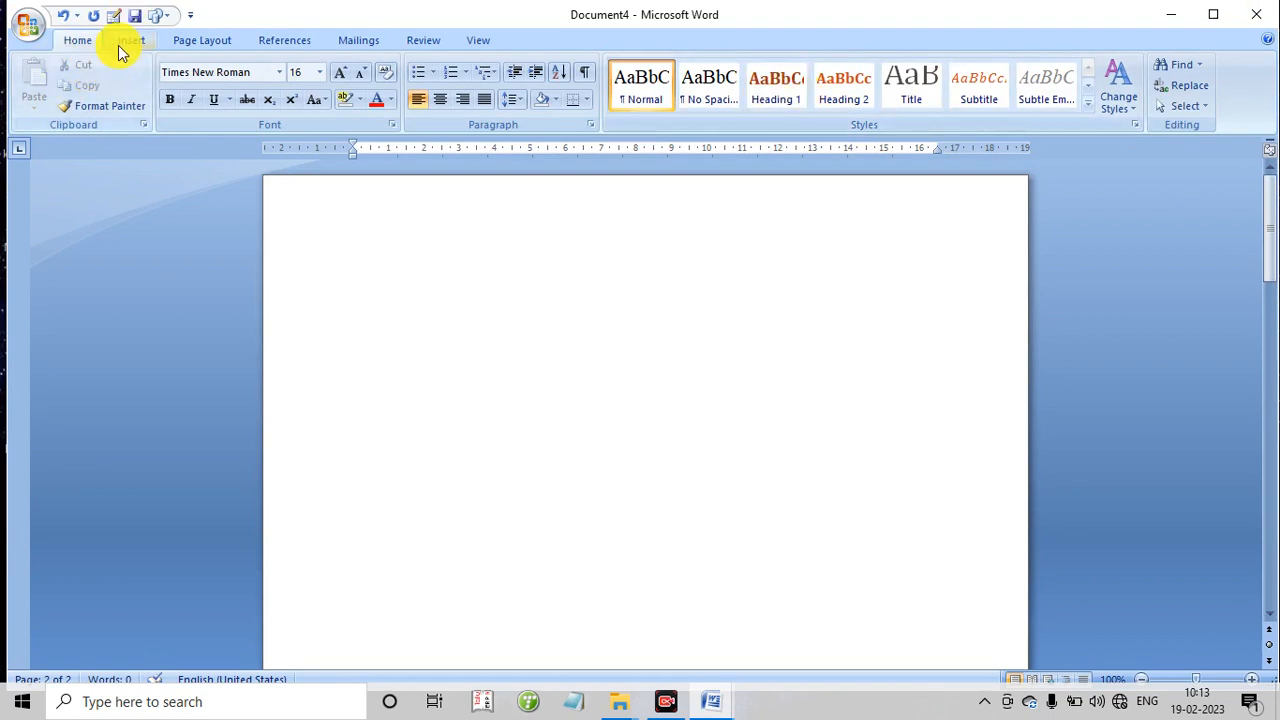
Step: Insert the built-in Austere Quote text box and resize it to about 10.98 cm wide and 3.61 cm high
left_click(128, 42)
left_click(772, 107)
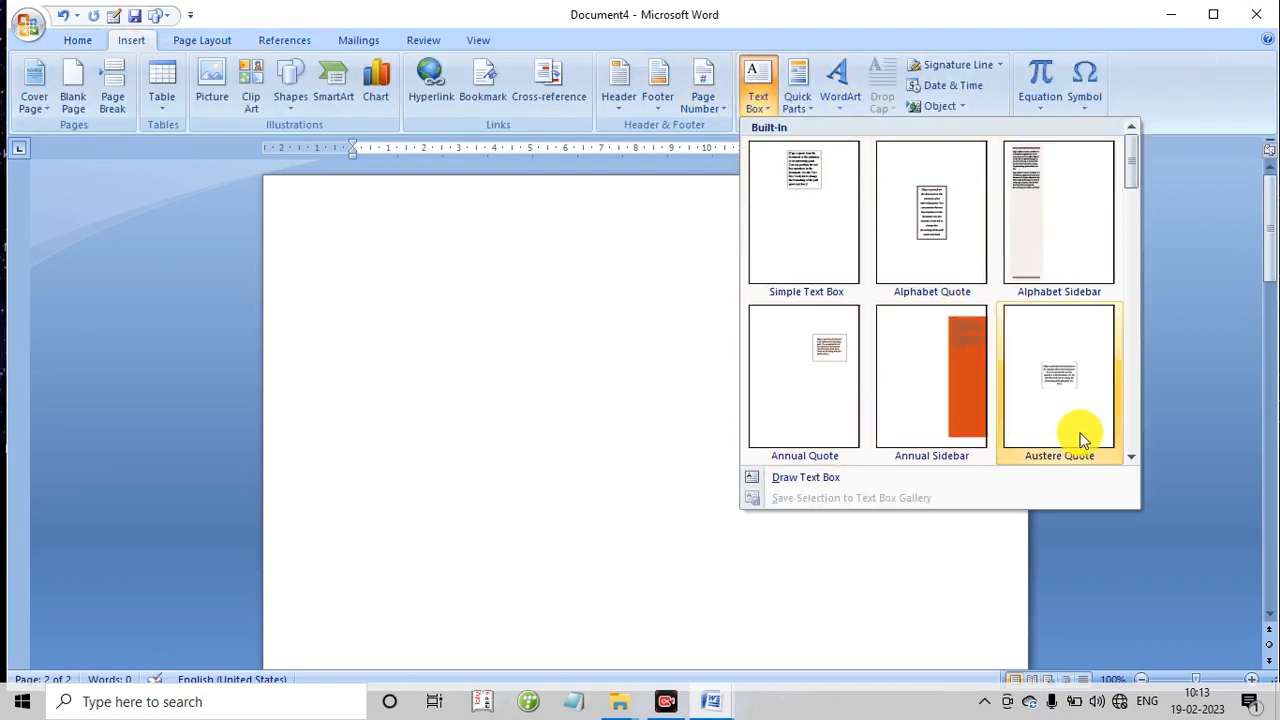
left_click(1050, 390)
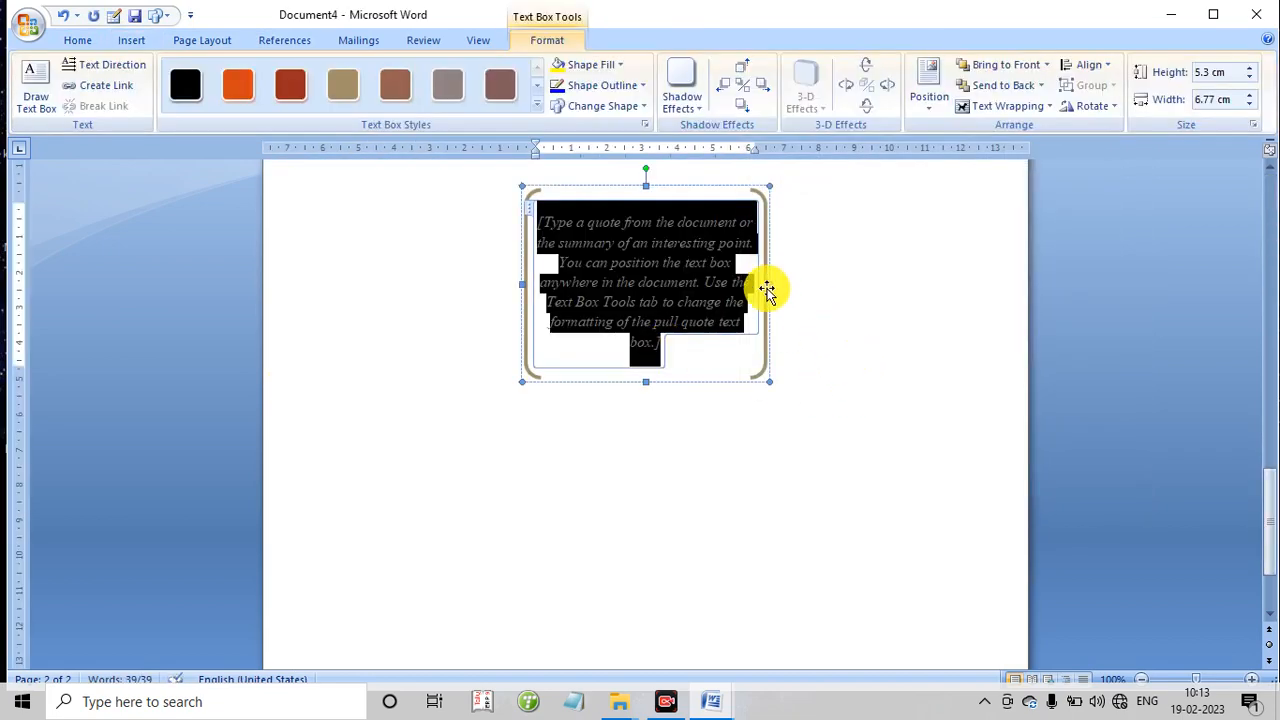
left_click_drag(768, 286, 914, 309)
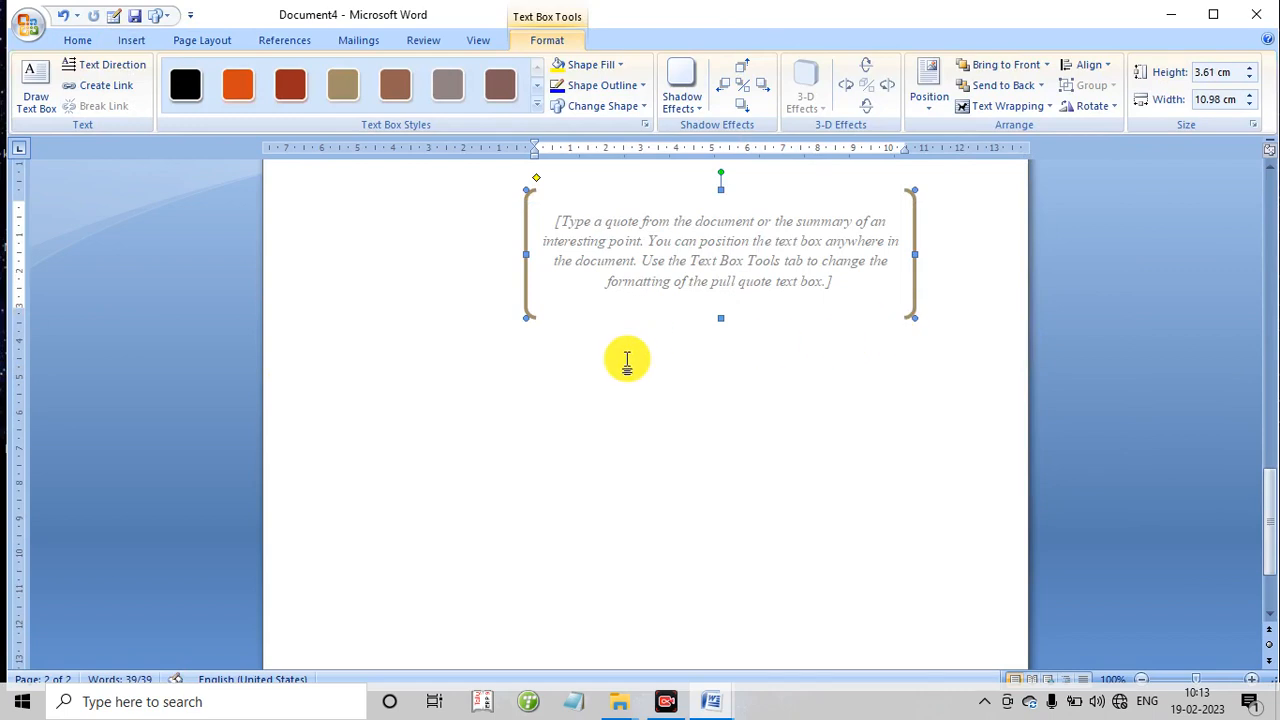
scroll(585, 262, "up", 10)
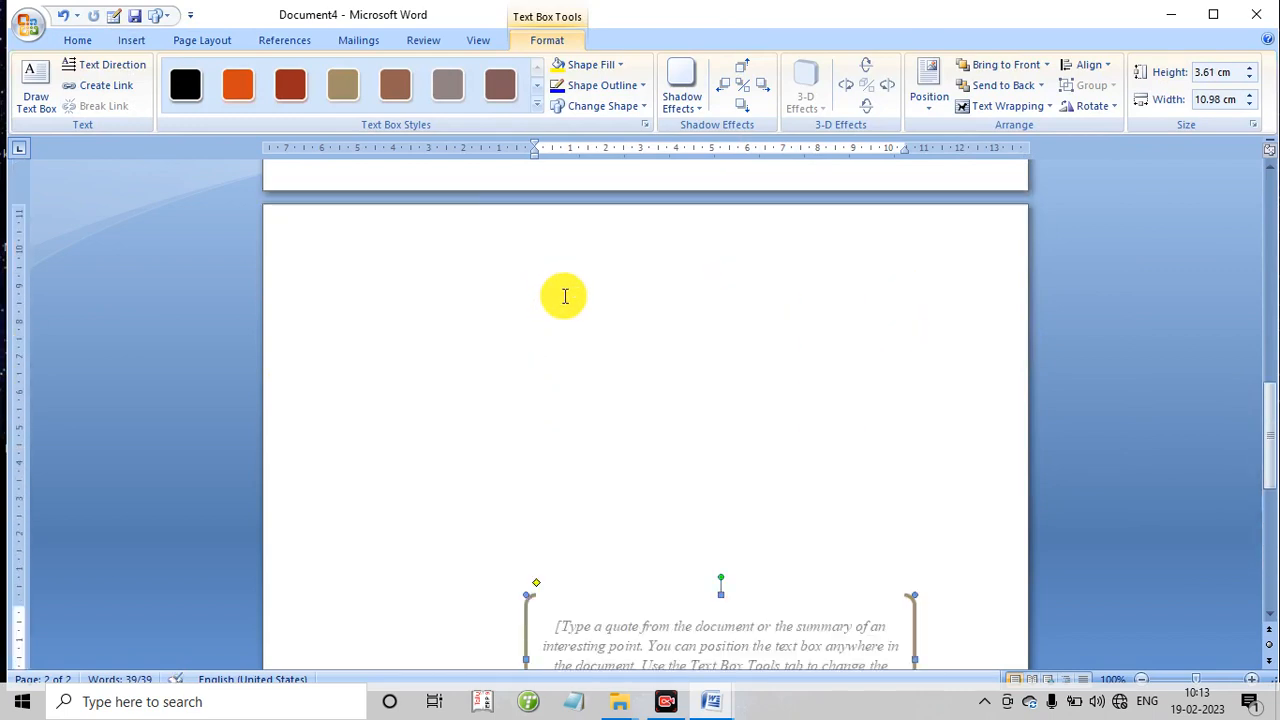
scroll(570, 318, "down", 10)
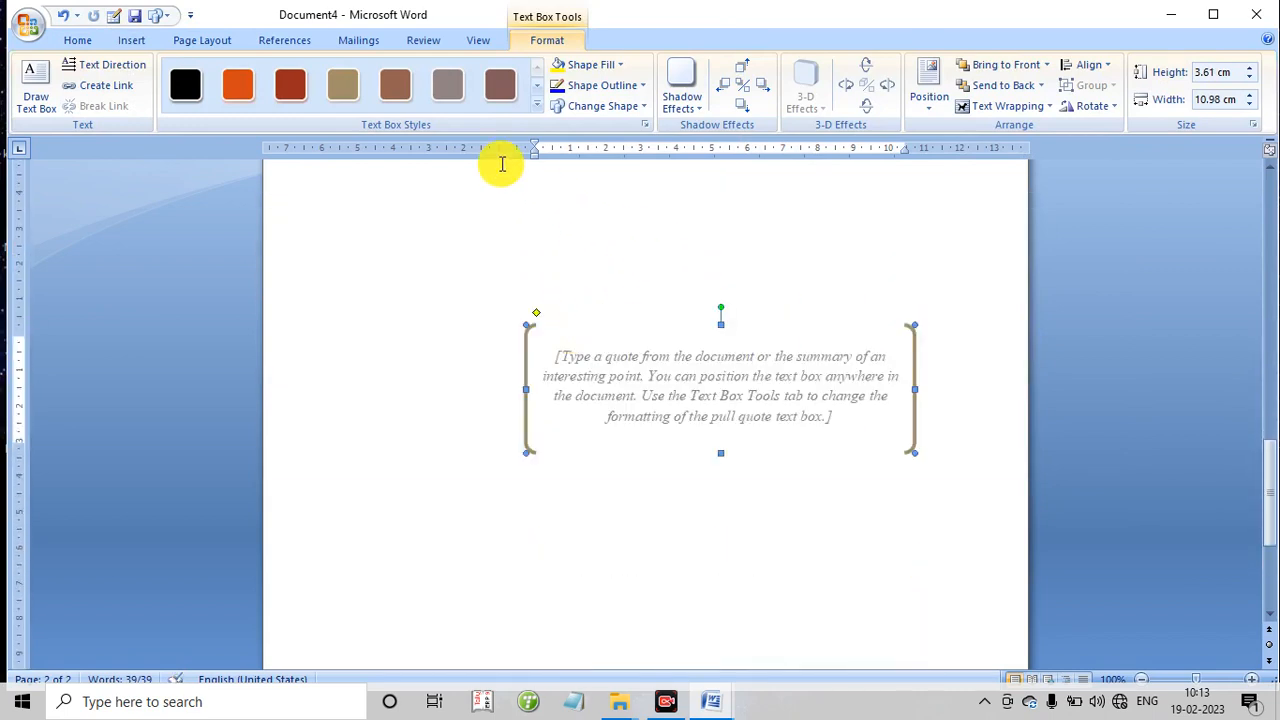
Step: Preview the text box styles without applying one, and fill the quote text box with the standard dark blue colour
left_click(540, 107)
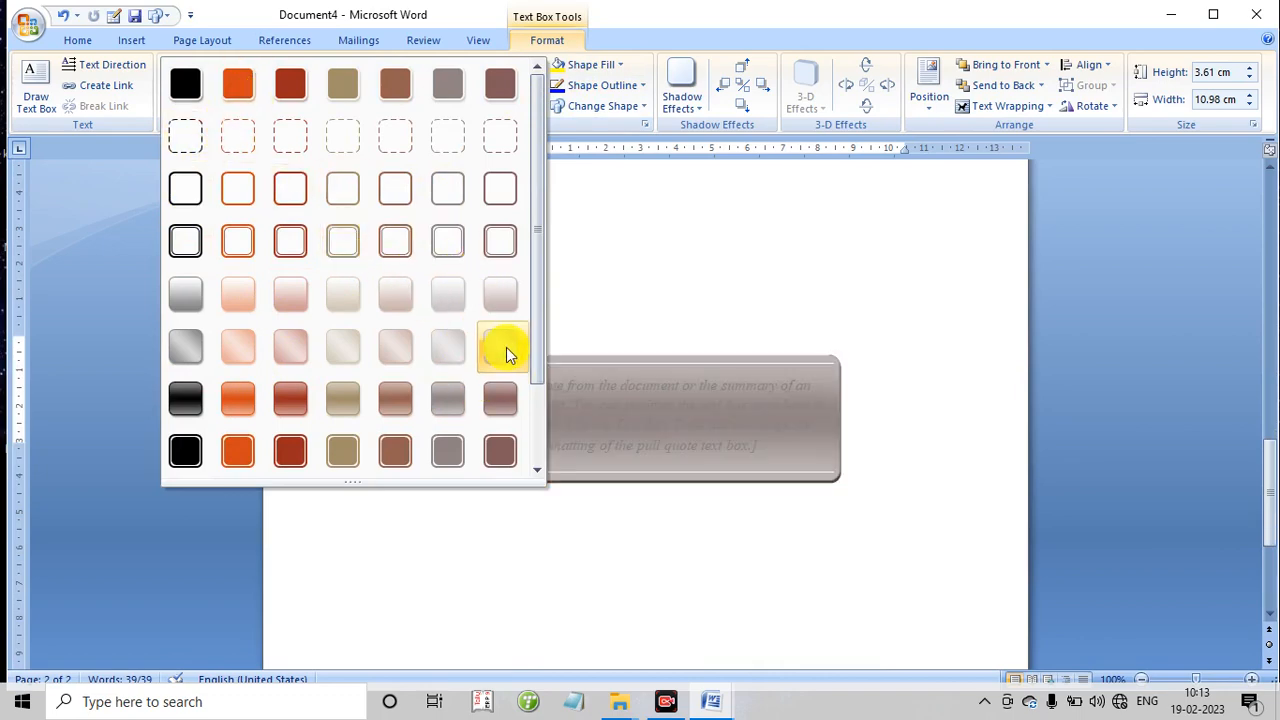
left_click(557, 229)
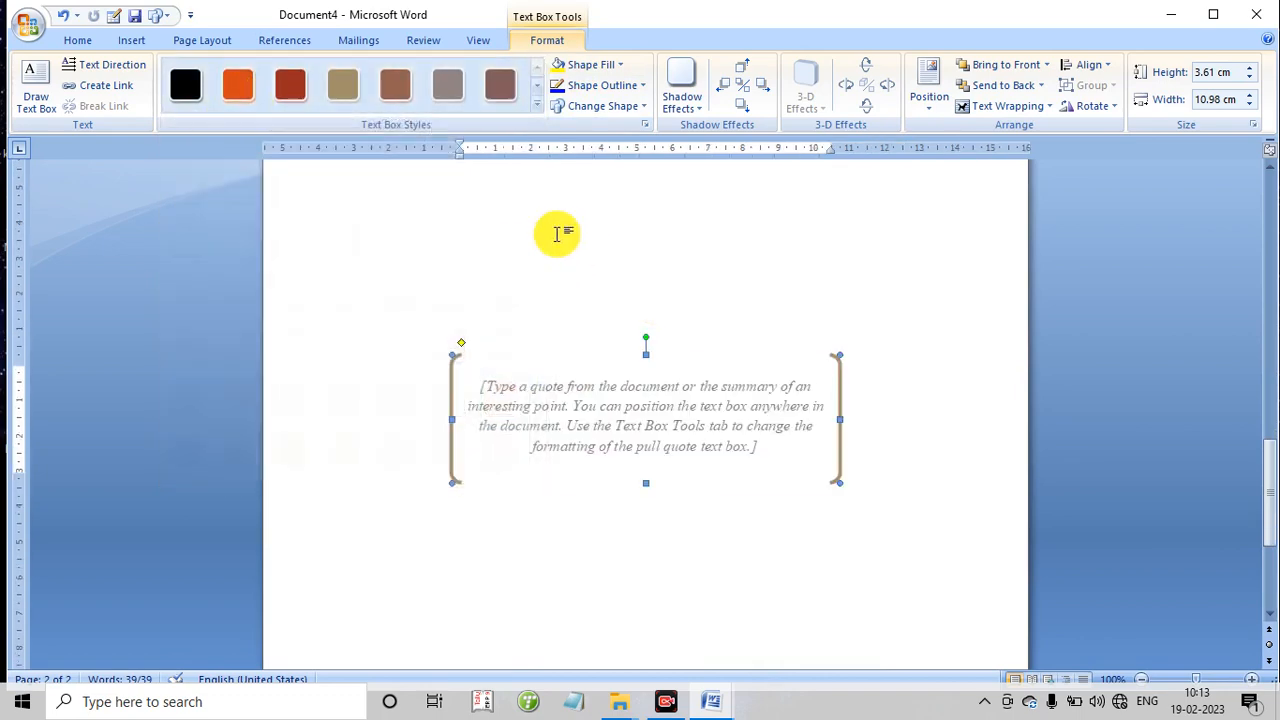
left_click(615, 68)
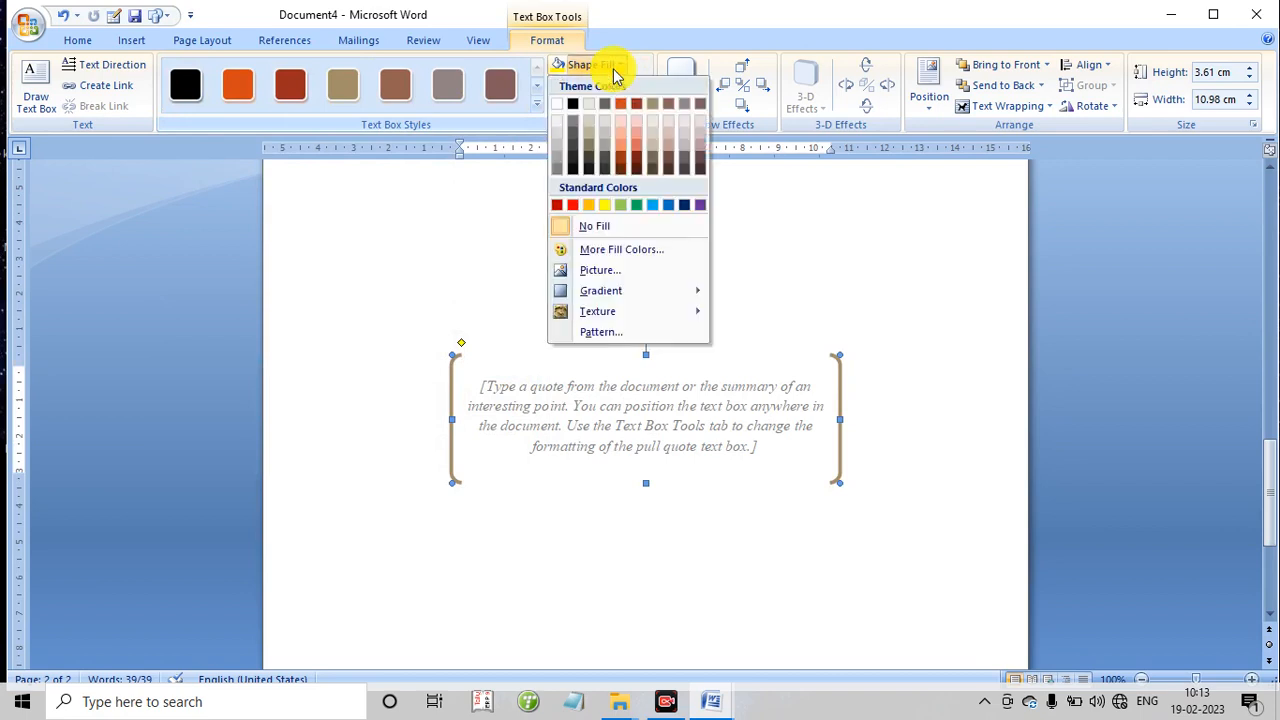
left_click(683, 207)
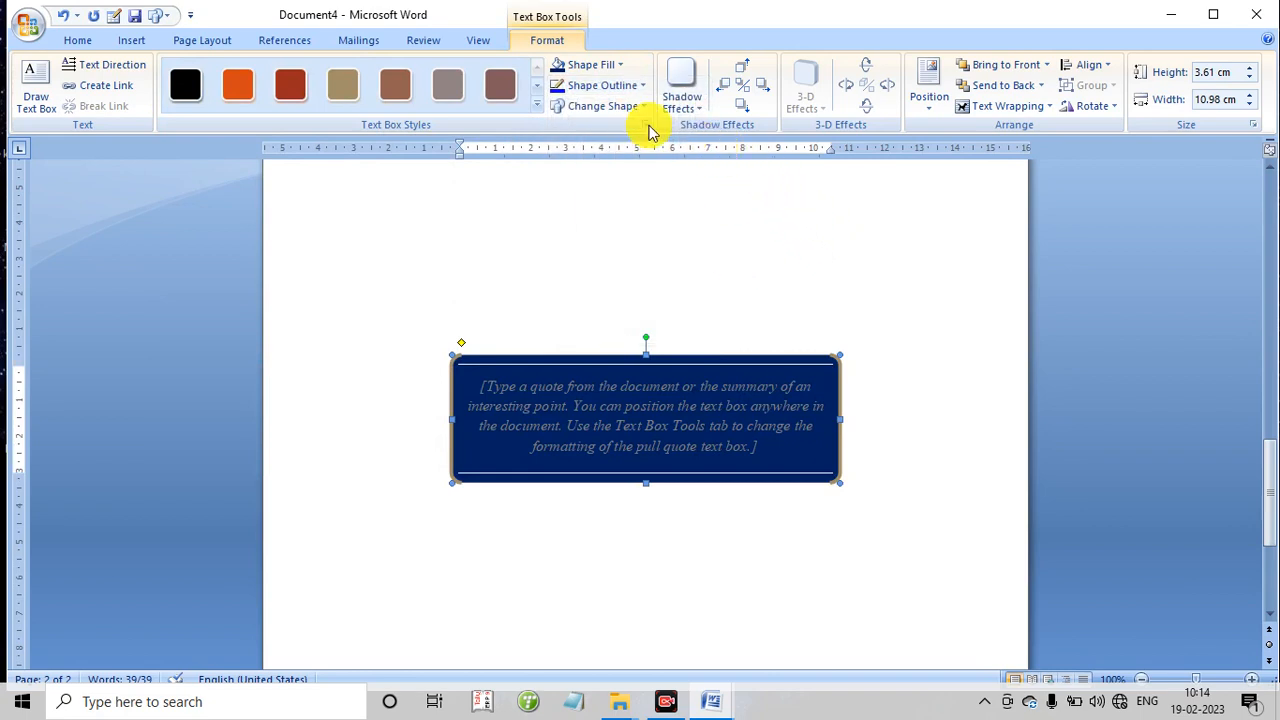
Step: Try to insert the Company document property from Quick Parts into the selected quote text box
left_click(132, 44)
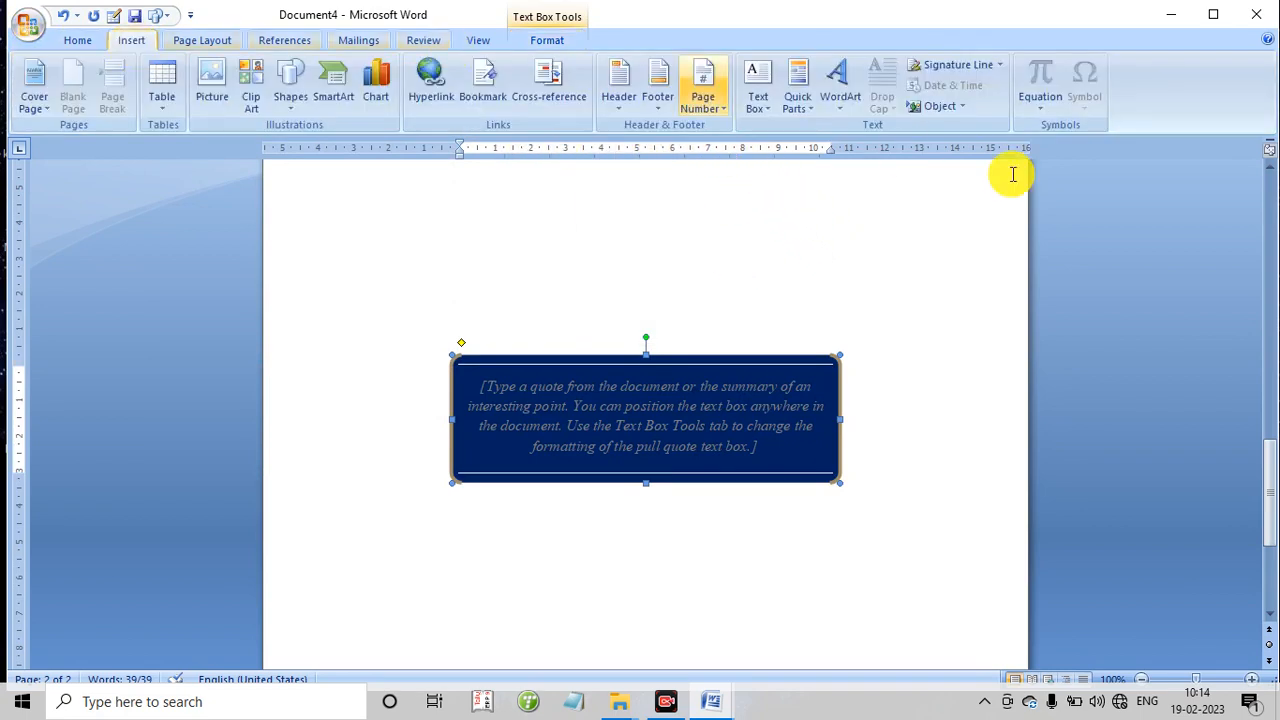
left_click(793, 113)
mouse_move(826, 140)
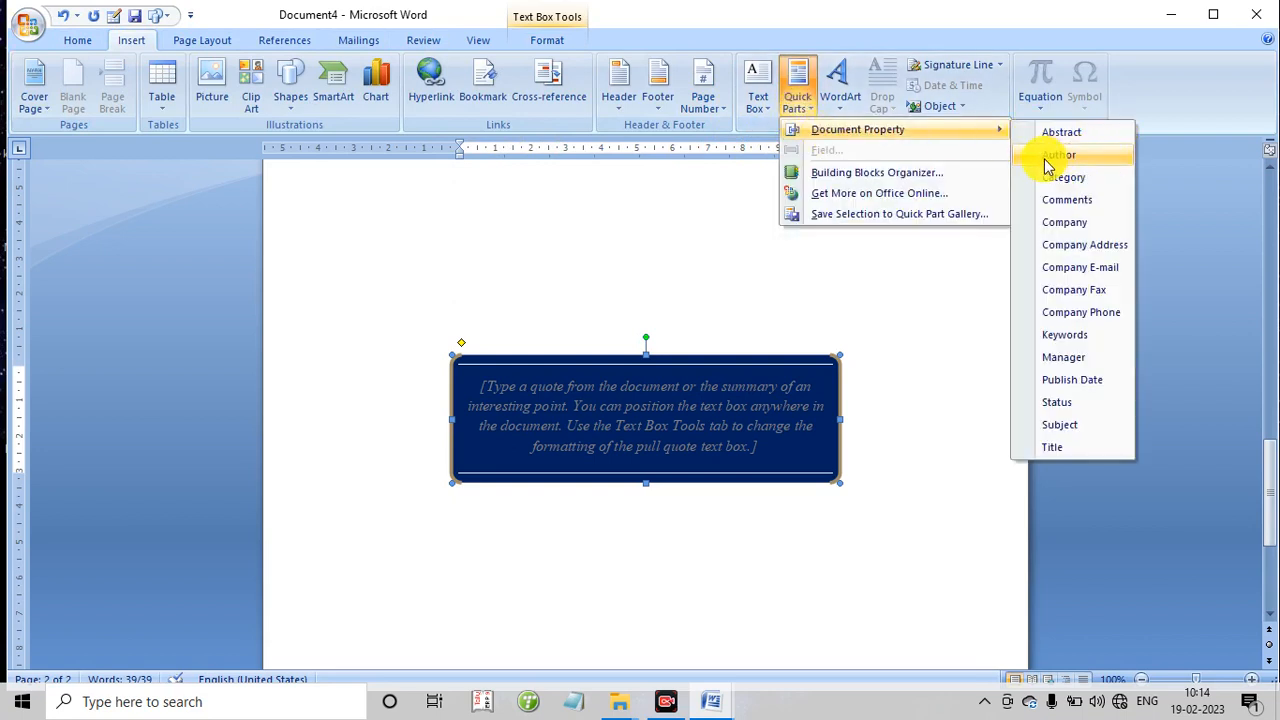
left_click(1050, 230)
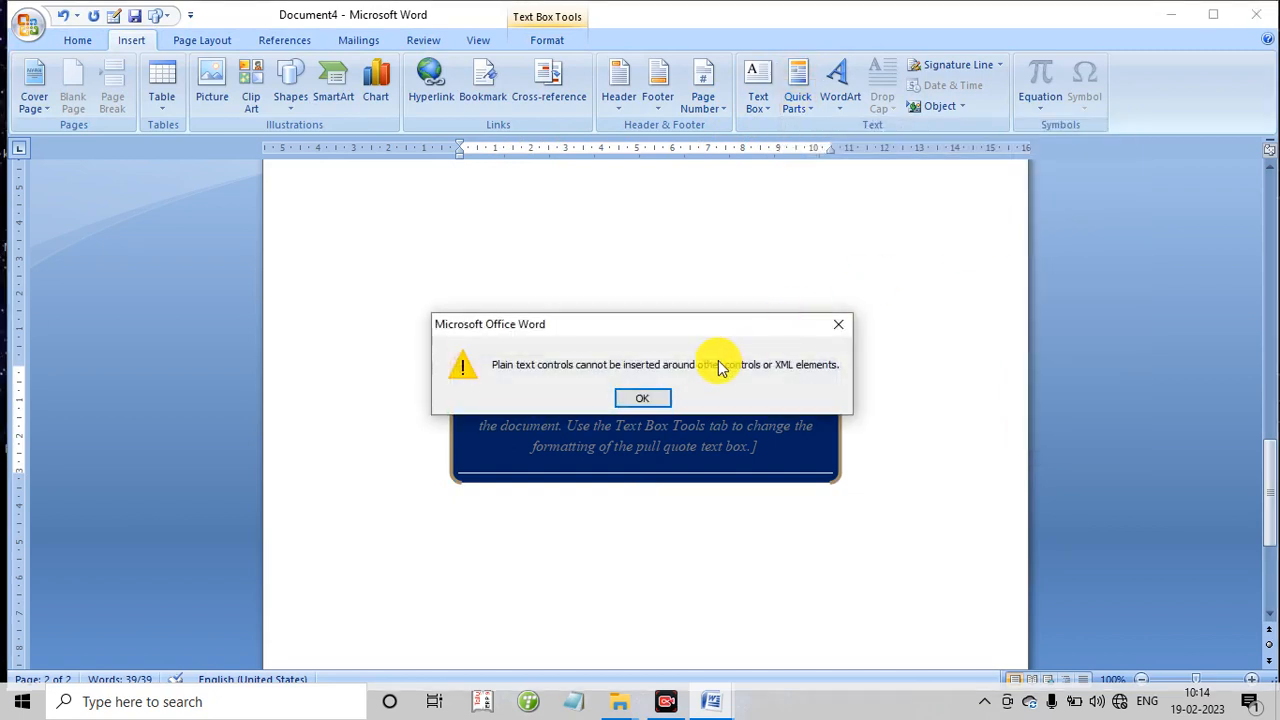
left_click(643, 399)
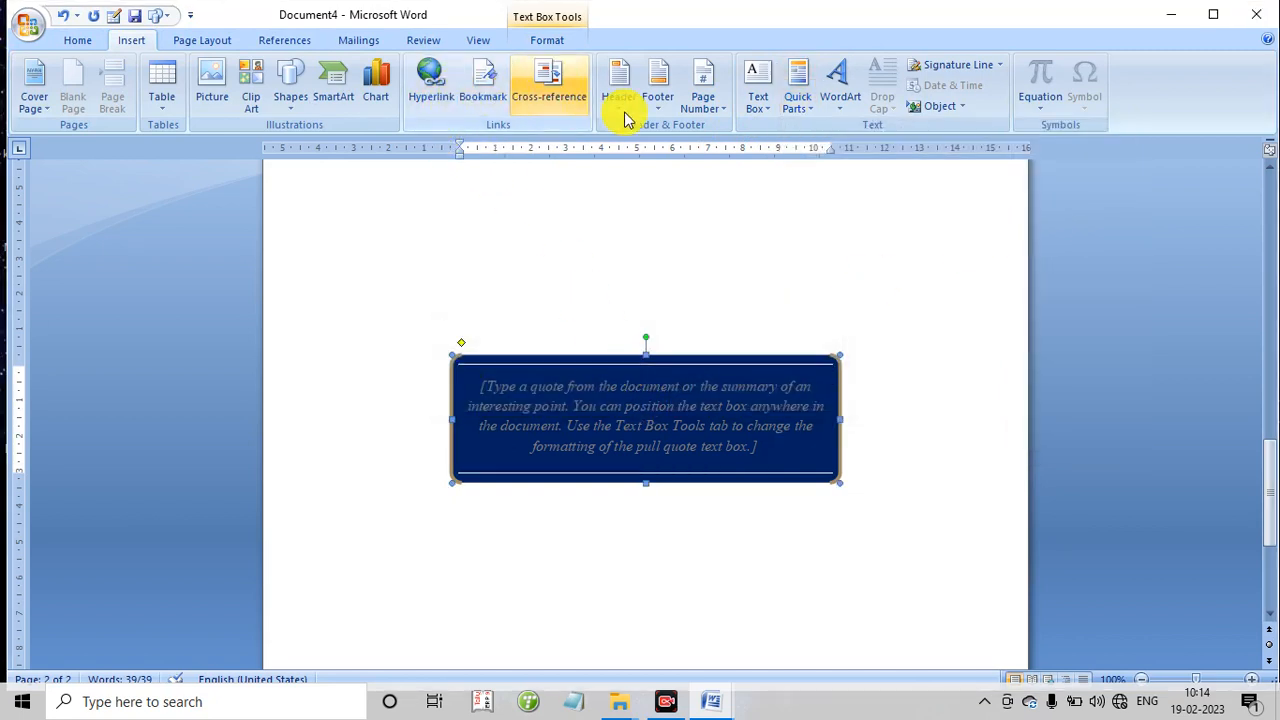
Step: Try to insert the Author document property from Quick Parts into the selected quote text box
left_click(800, 105)
mouse_move(845, 130)
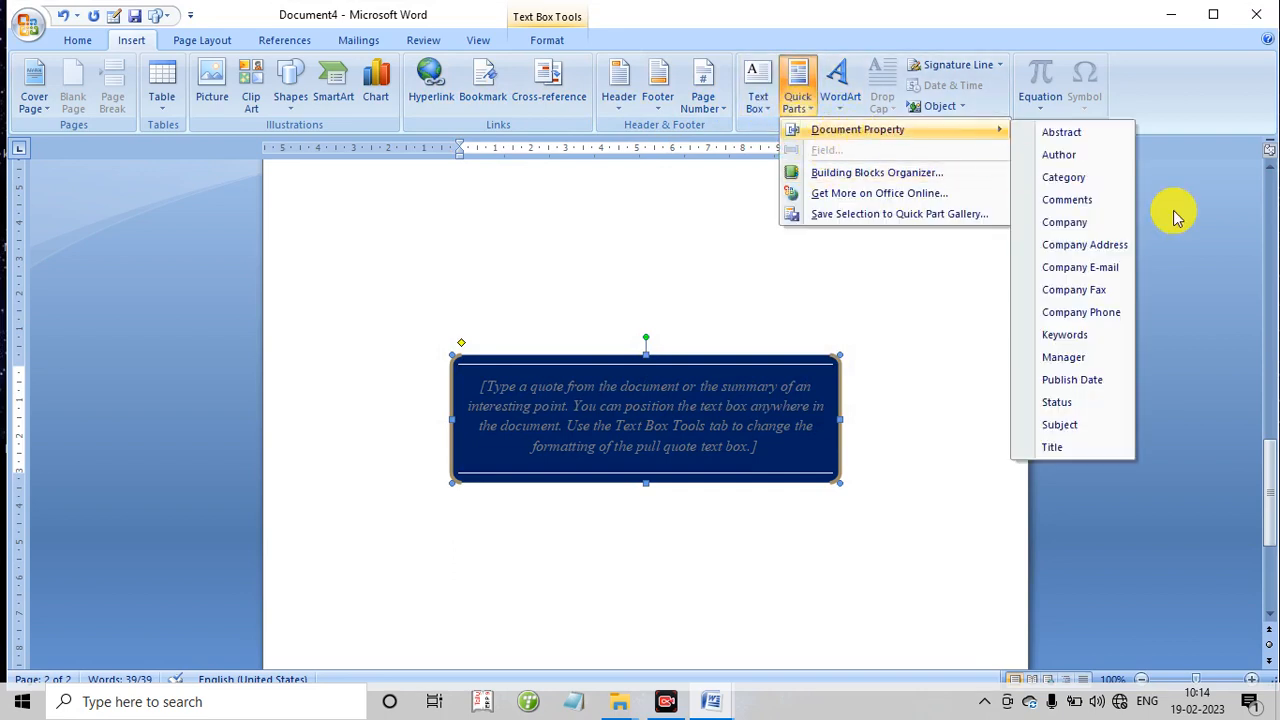
left_click(1065, 160)
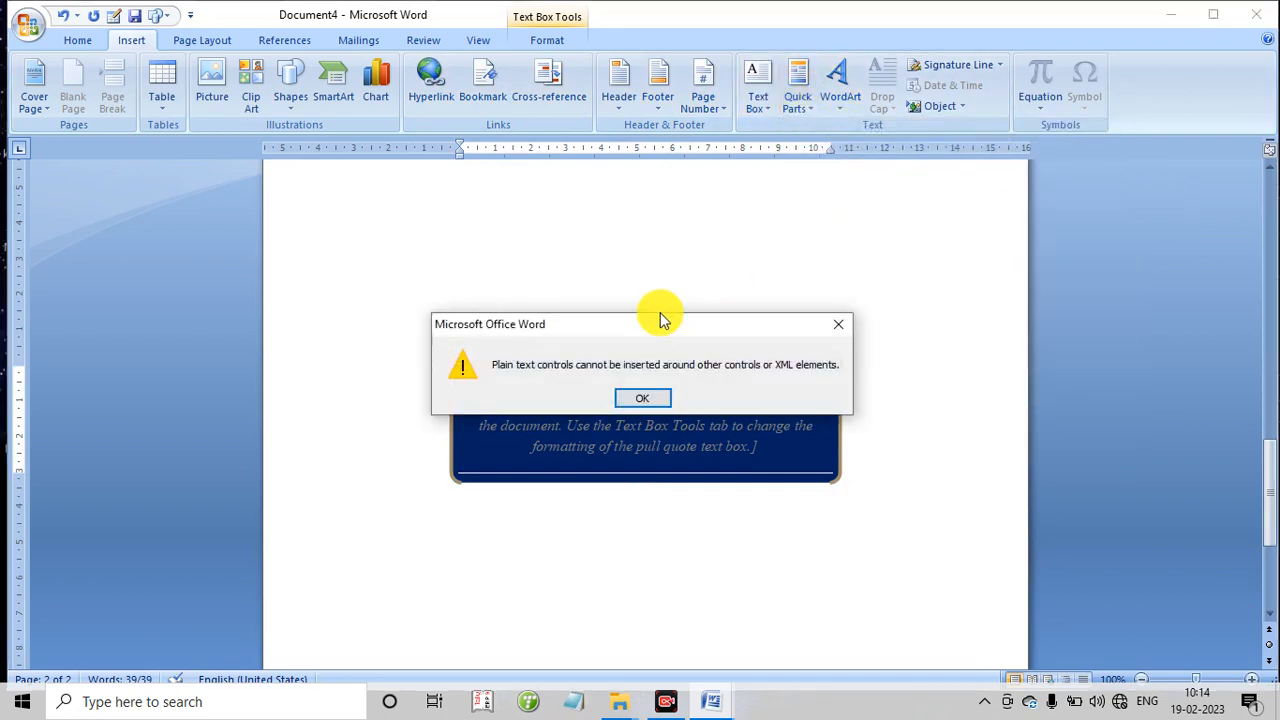
left_click(632, 400)
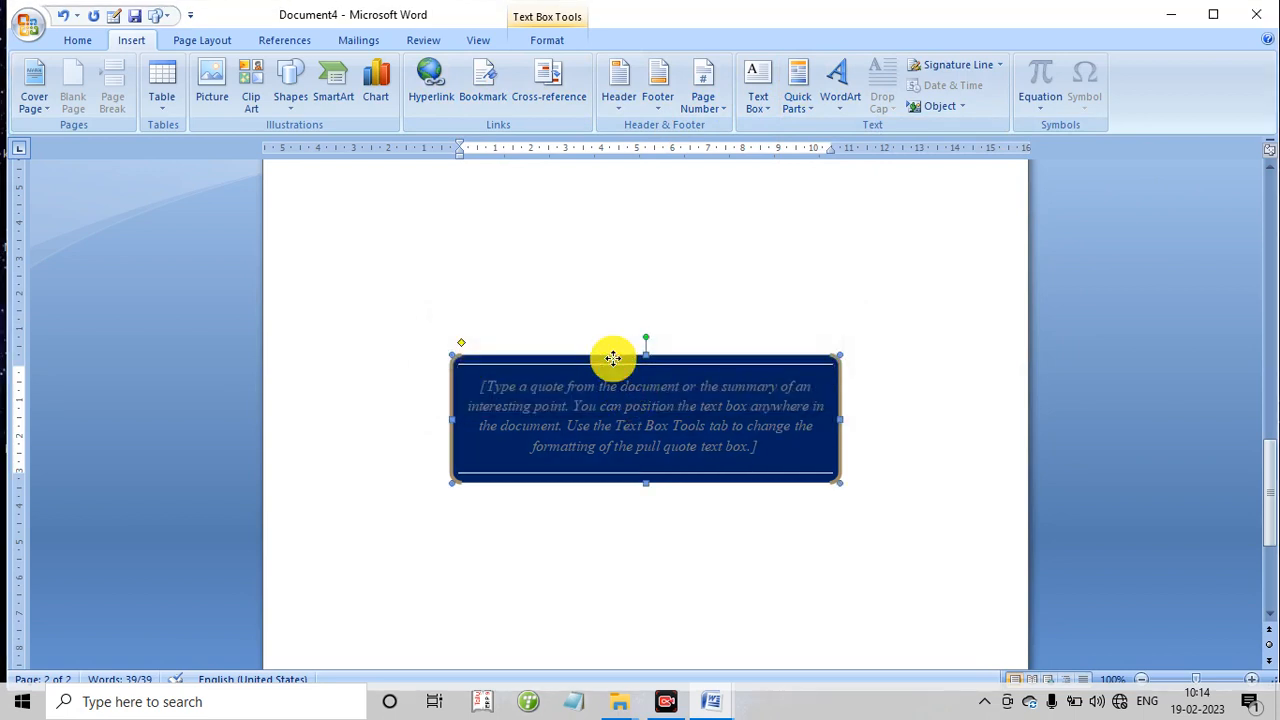
Step: Delete the dark blue quote text box from the second page
key("Delete")
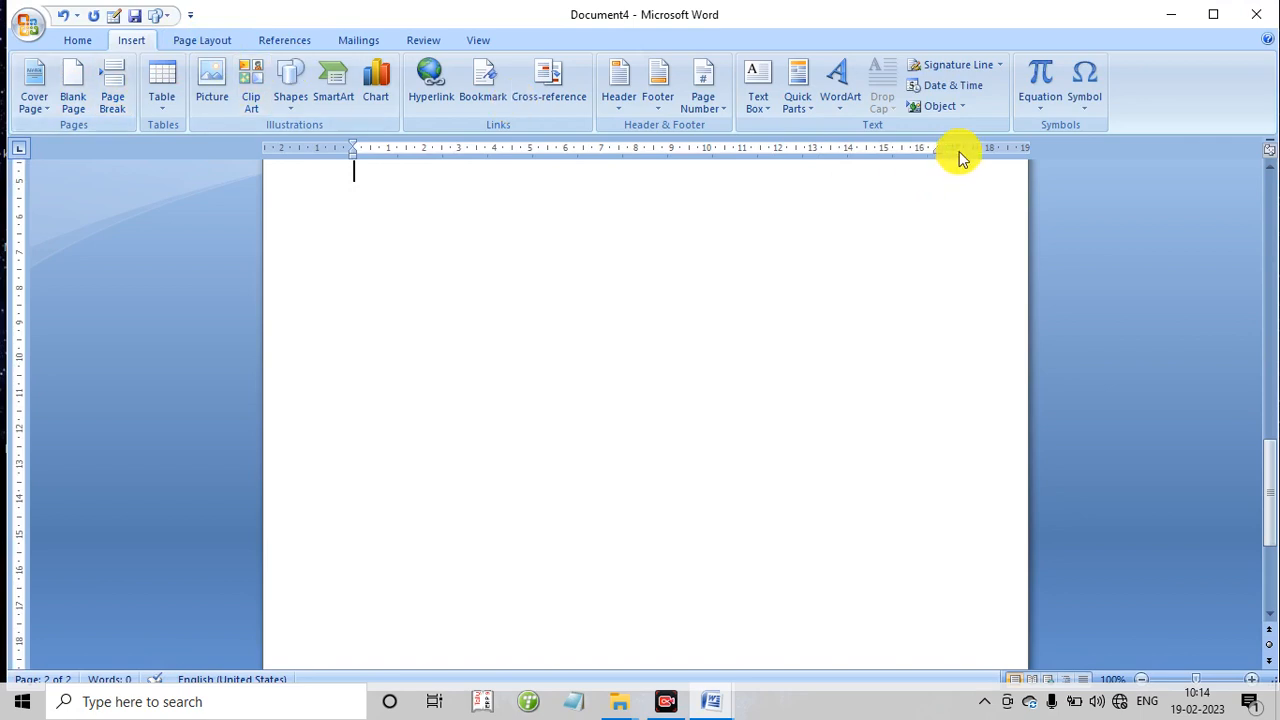
Step: Insert the Author document property from Quick Parts on the second page
left_click(770, 102)
left_click(798, 100)
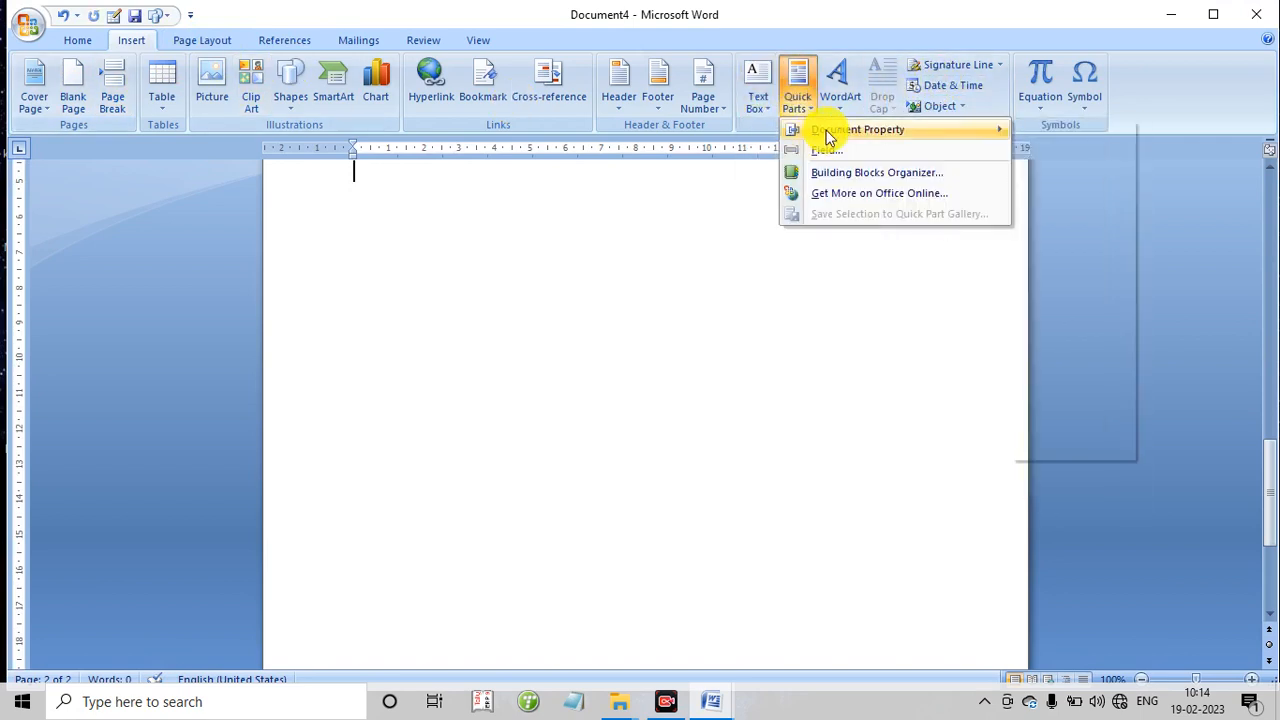
mouse_move(858, 130)
left_click(1053, 160)
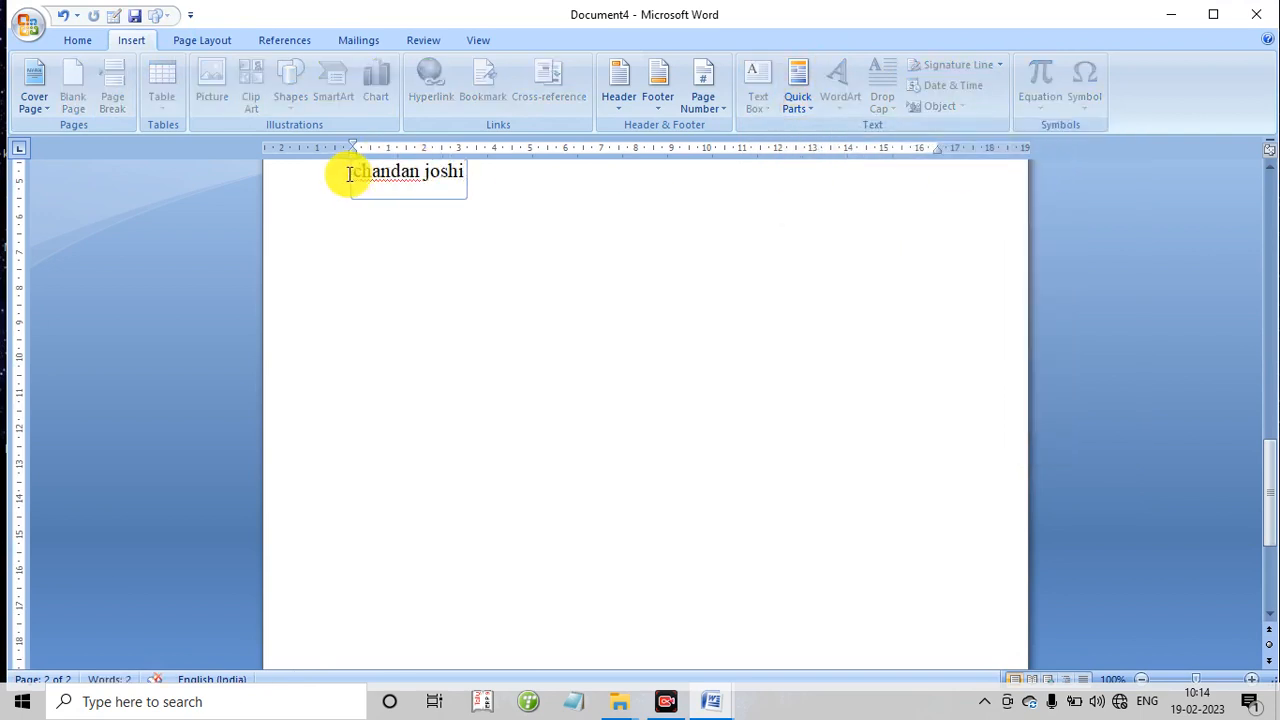
left_click_drag(349, 174, 480, 191)
scroll(480, 245, "up", 3)
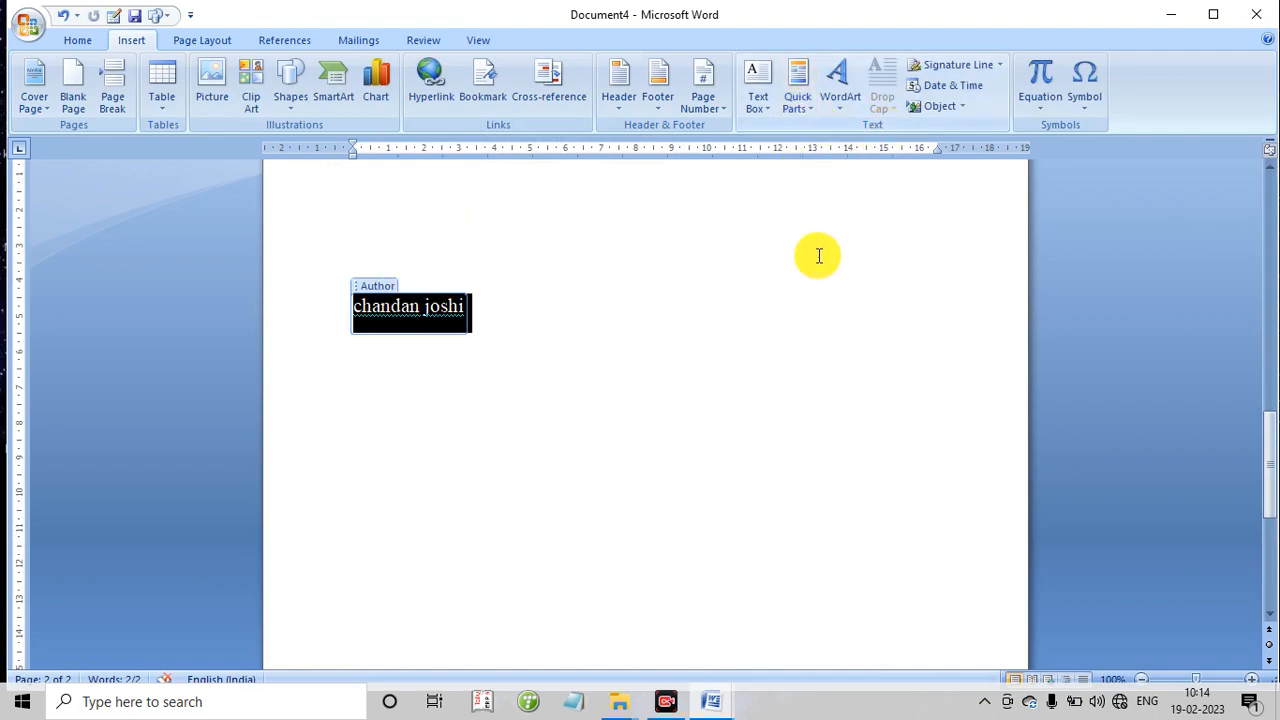
left_click(766, 266)
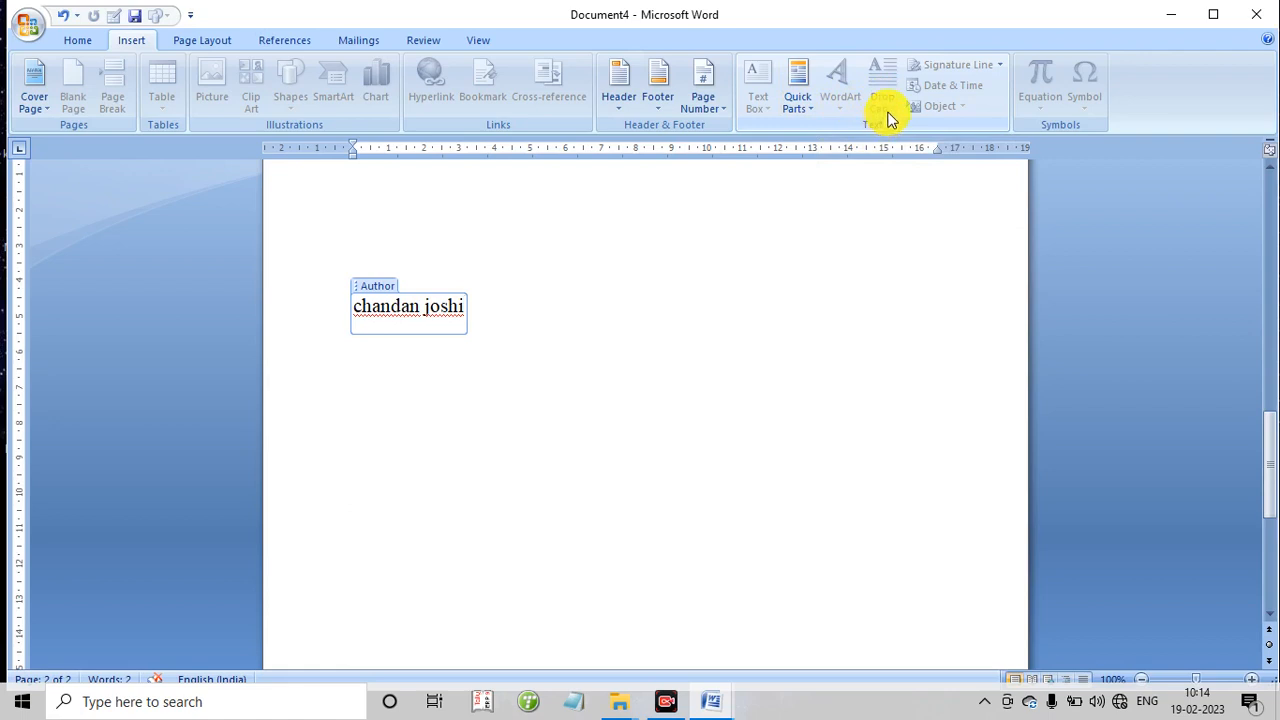
Step: Enter the letter अ below the author field in the Kruti Dev 010 font
left_click(549, 403)
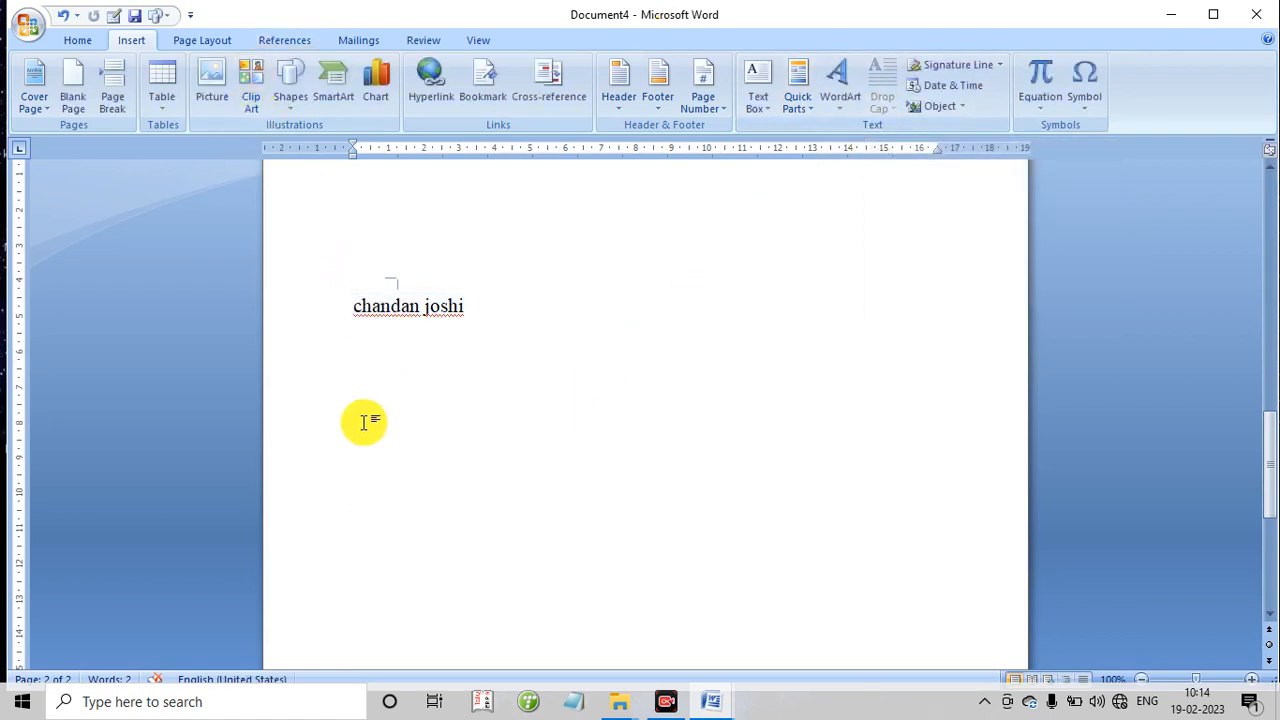
scroll(390, 407, "down", 1)
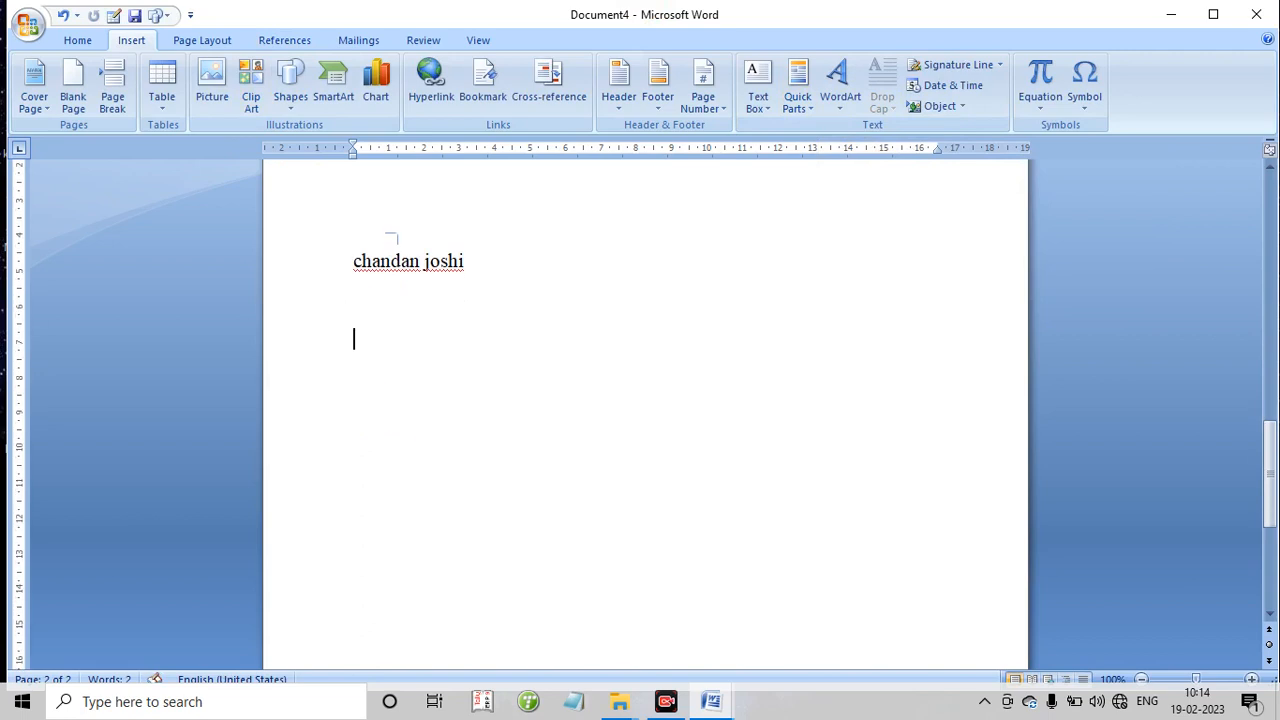
left_click(77, 40)
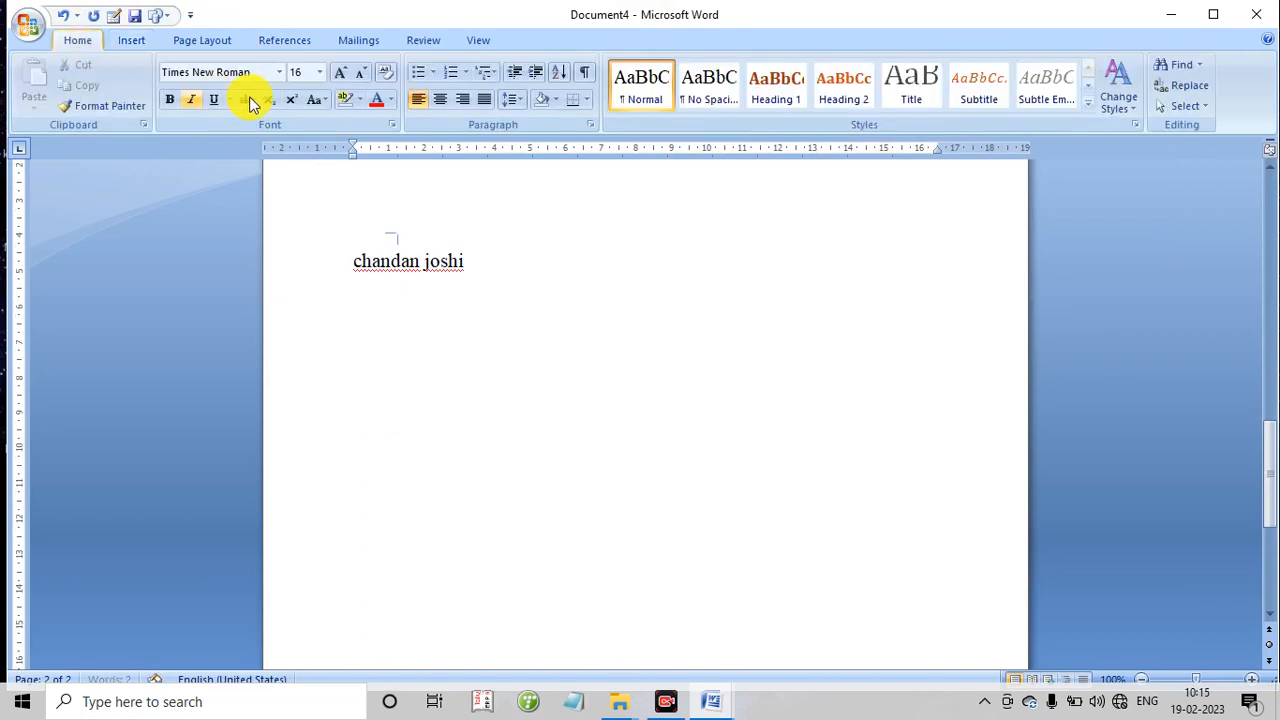
left_click(280, 73)
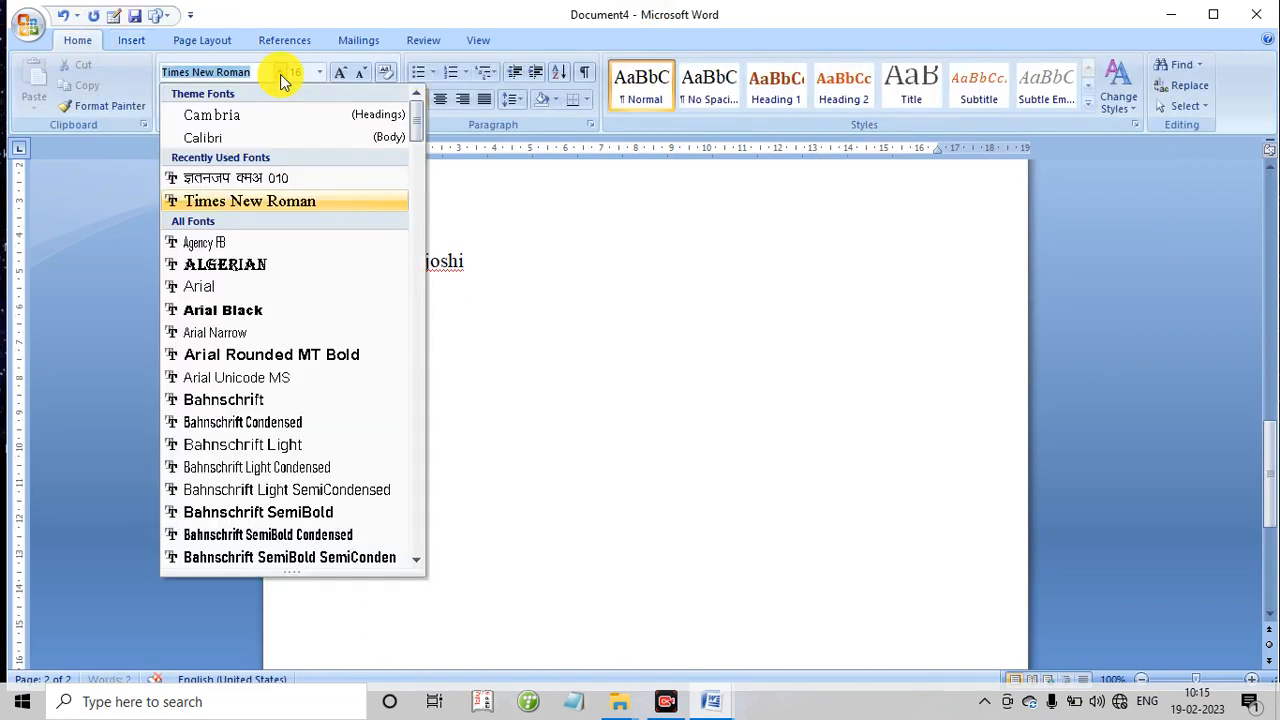
left_click(210, 176)
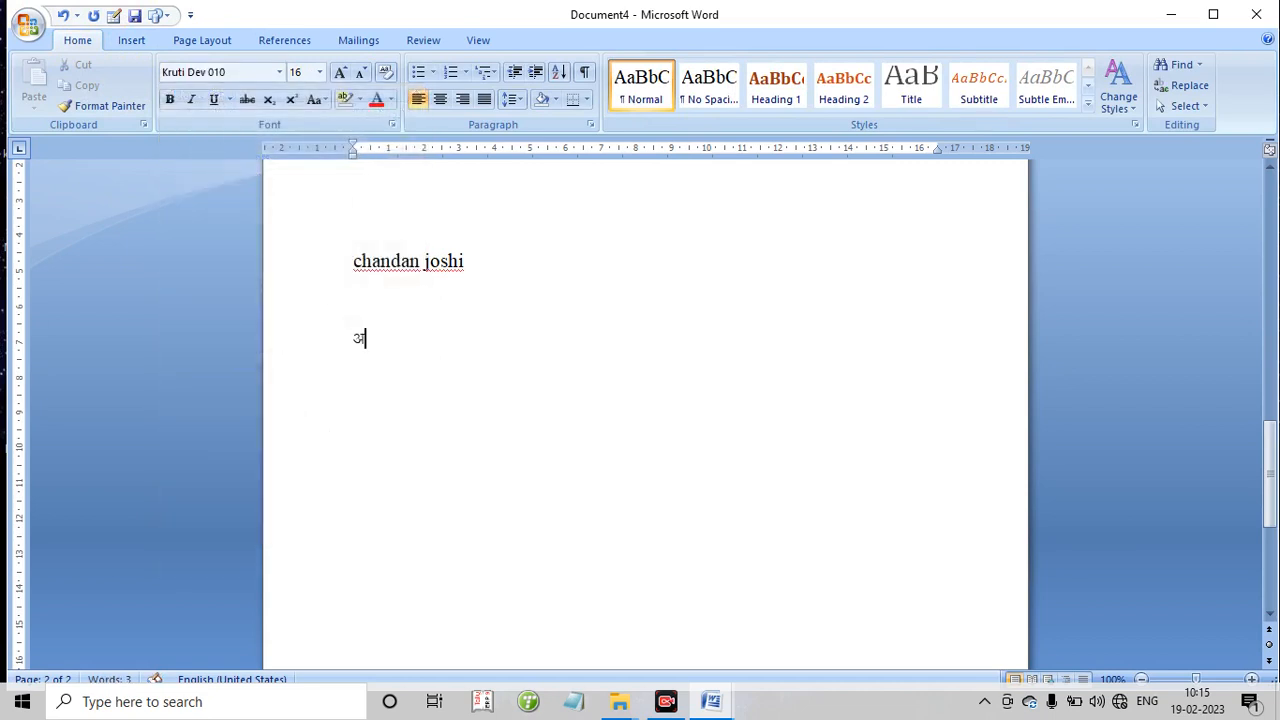
Step: Format the letter अ as a Dropped drop cap and add the text मर उजाला beside it
left_click_drag(381, 339, 332, 335)
left_click(128, 40)
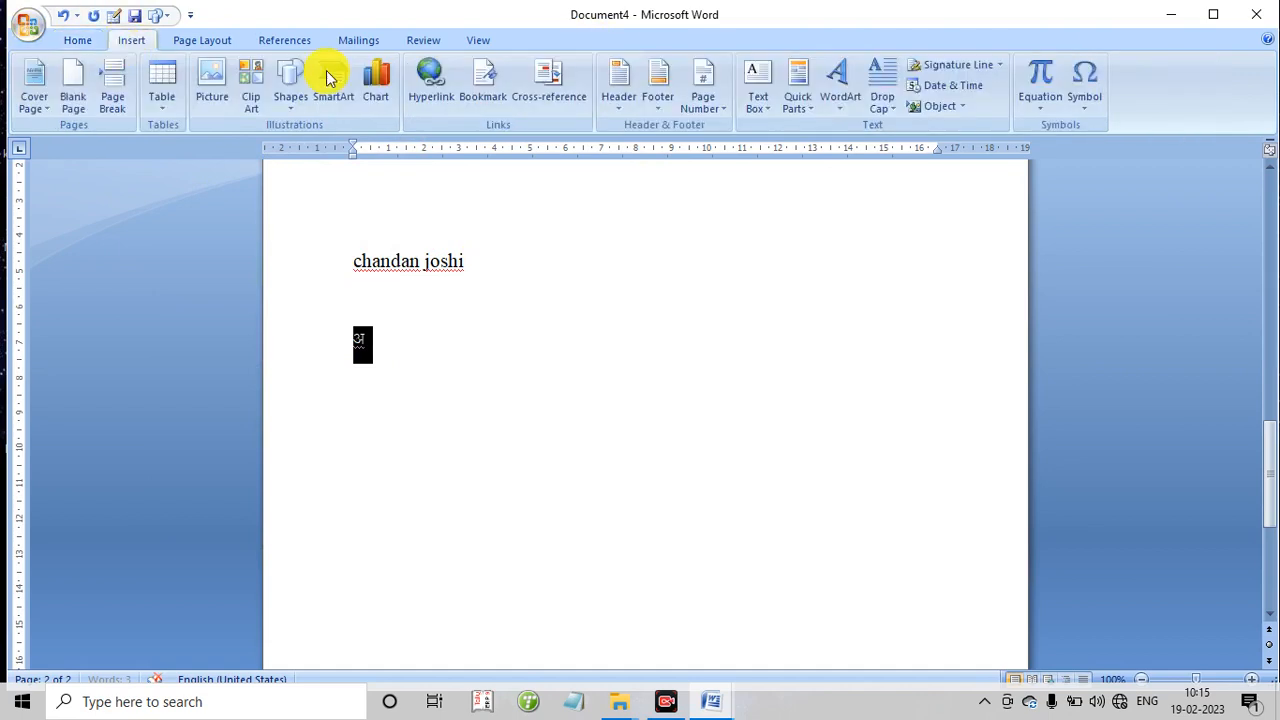
left_click(882, 116)
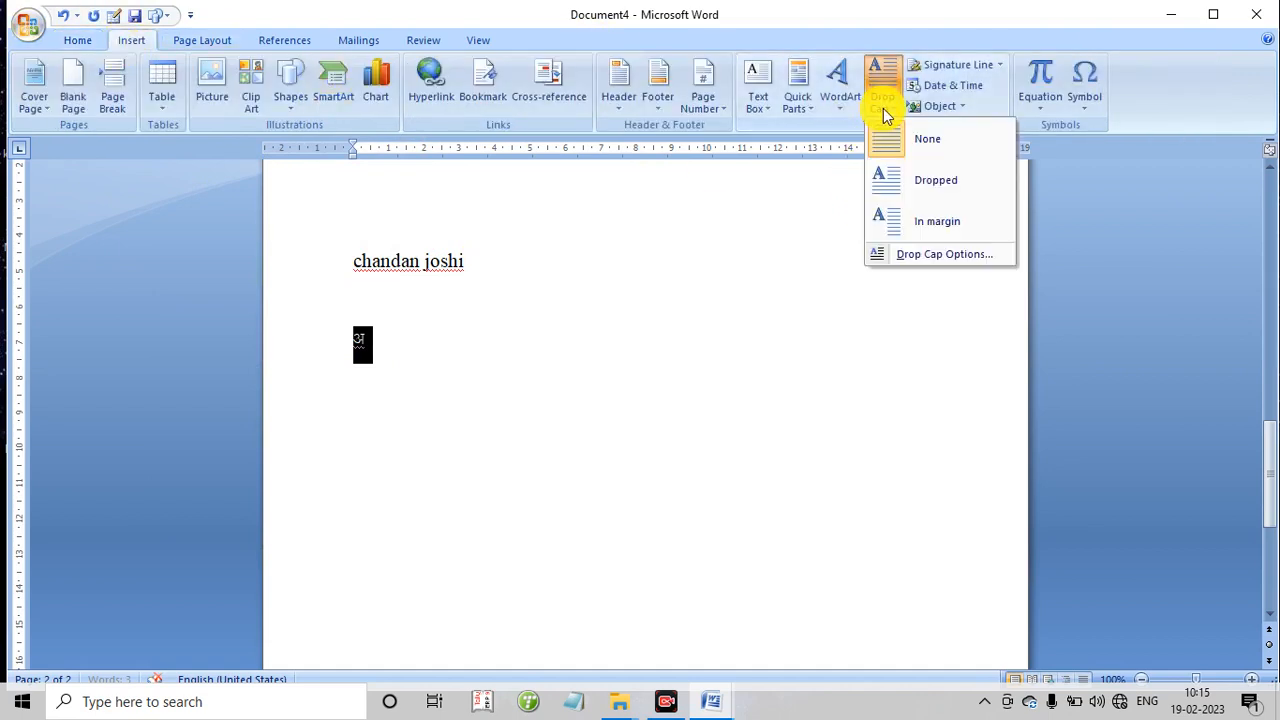
left_click(880, 182)
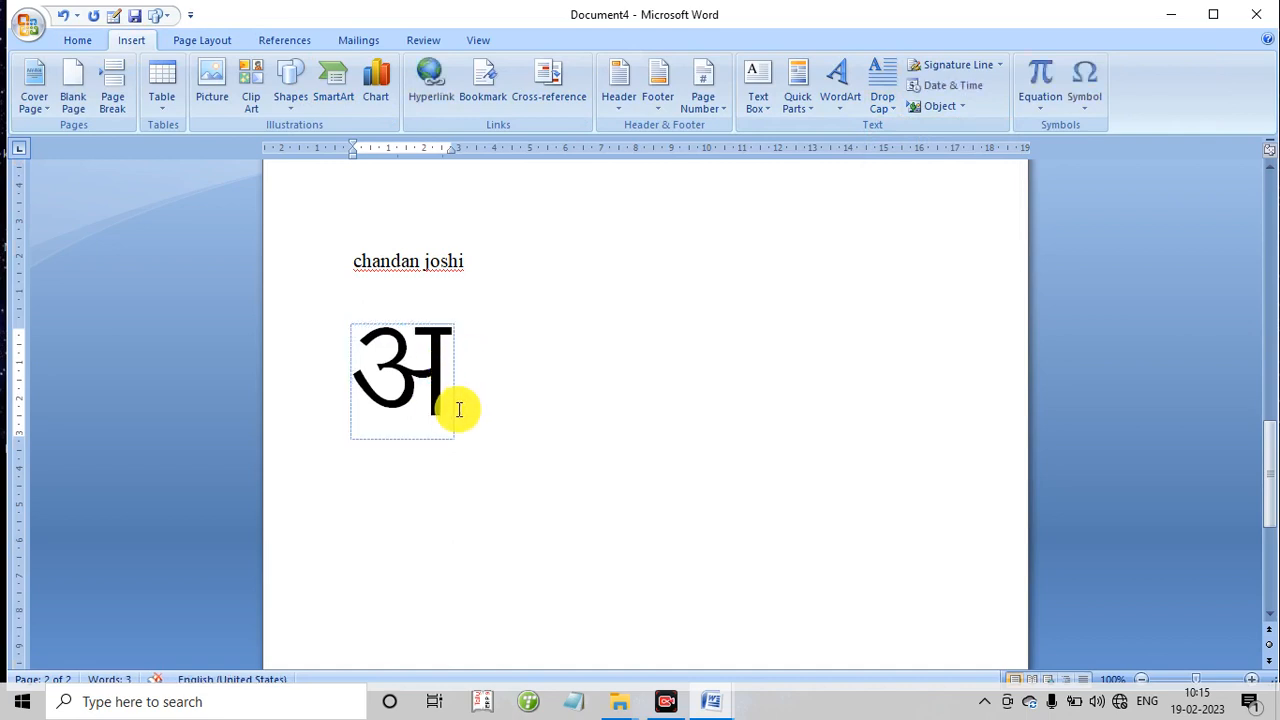
left_click(458, 404)
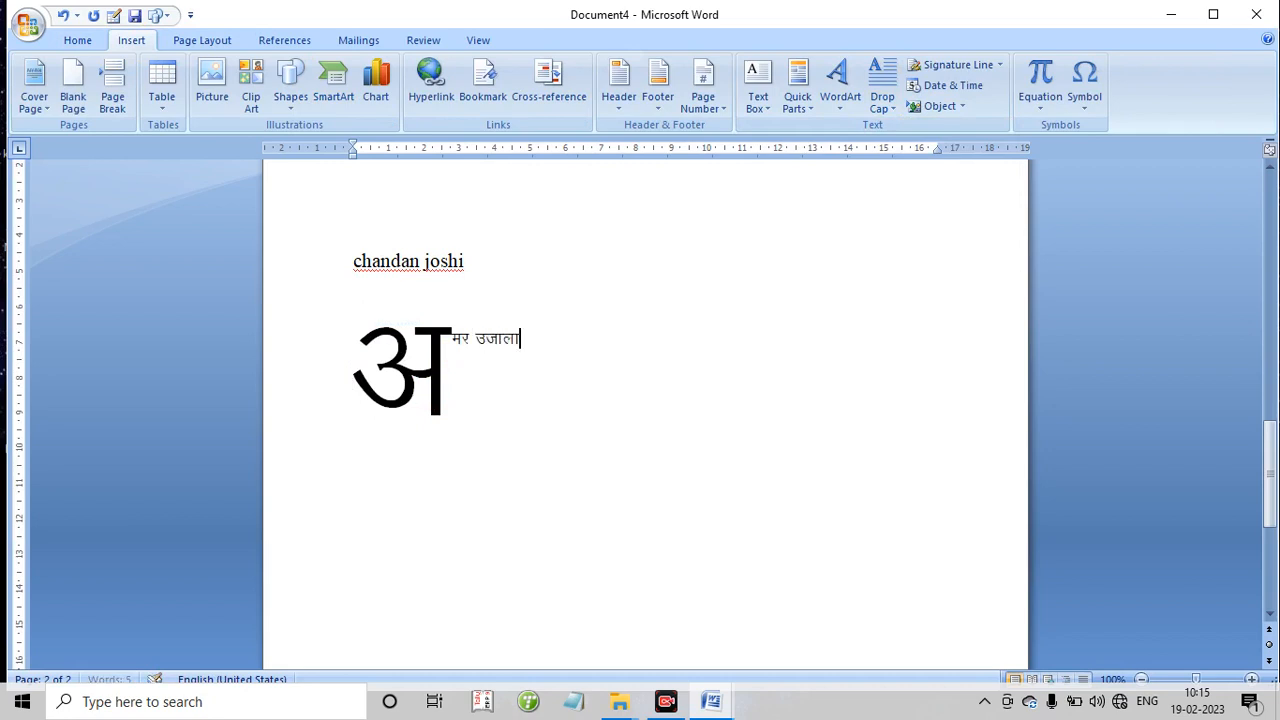
left_click(429, 342)
left_click(450, 338)
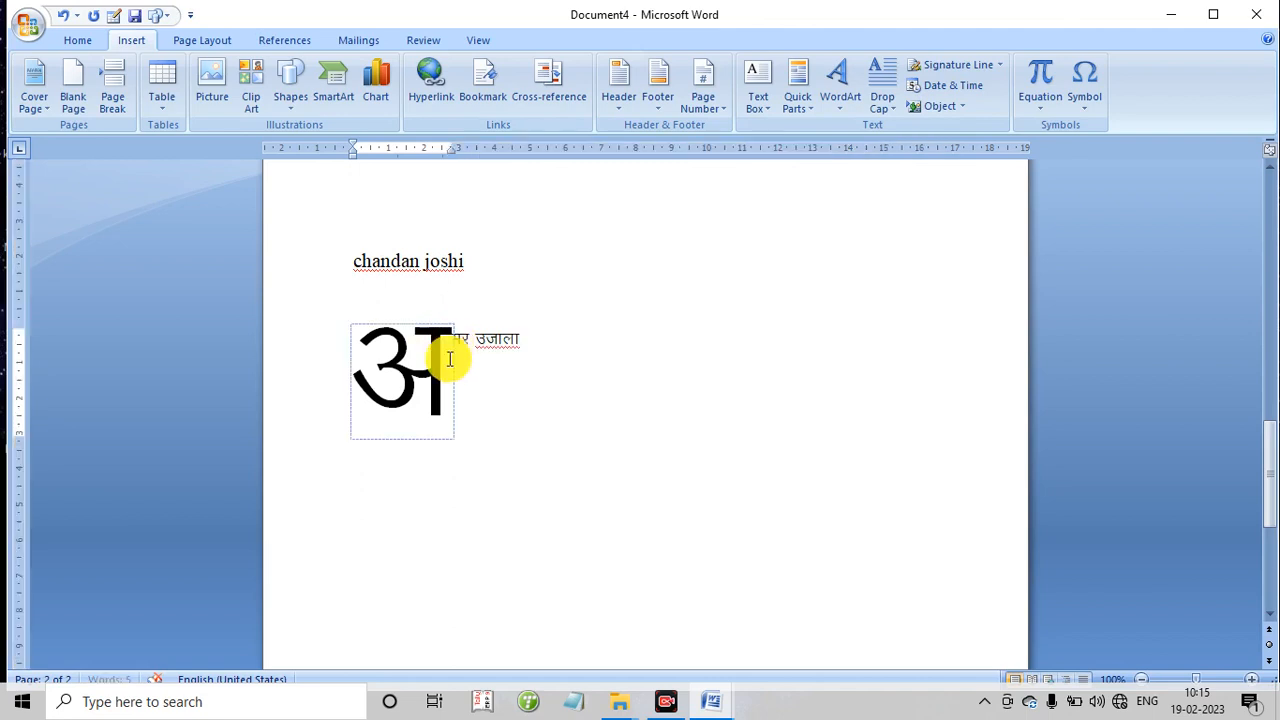
left_click(483, 389)
Step: Enlarge the font of the drop cap and its adjoining text by three increments
left_click_drag(546, 356, 371, 360)
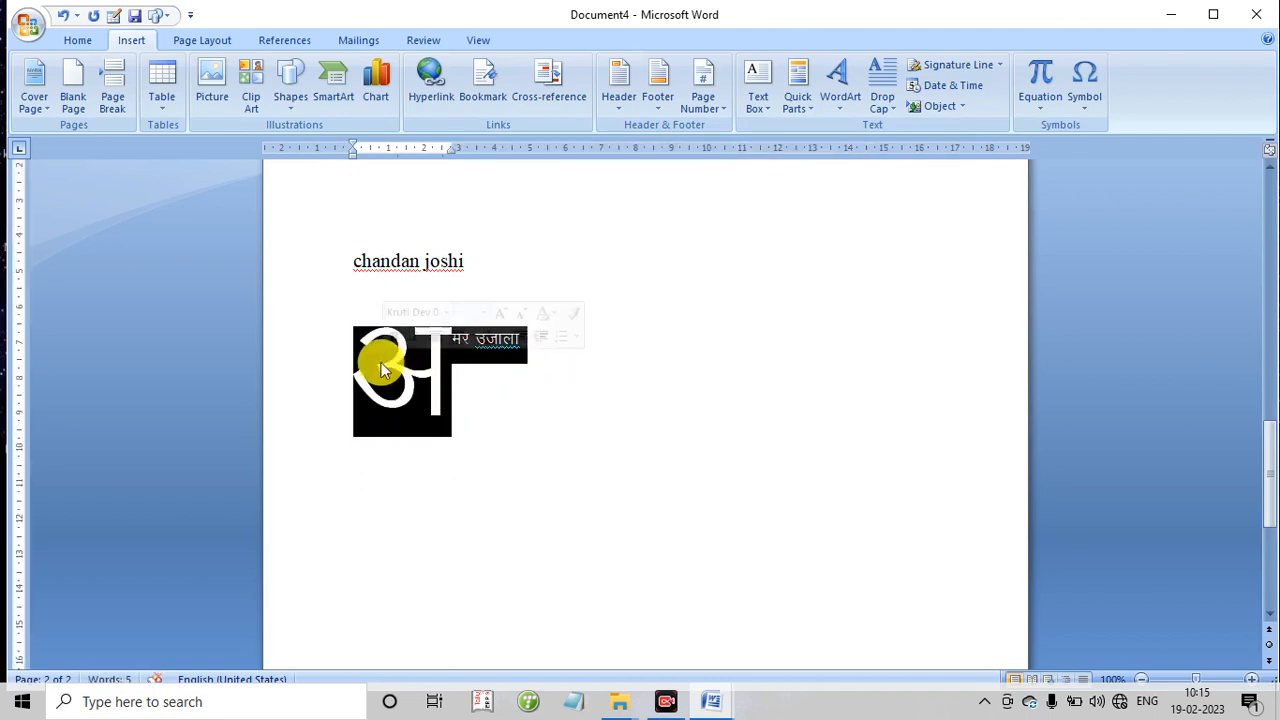
left_click(74, 45)
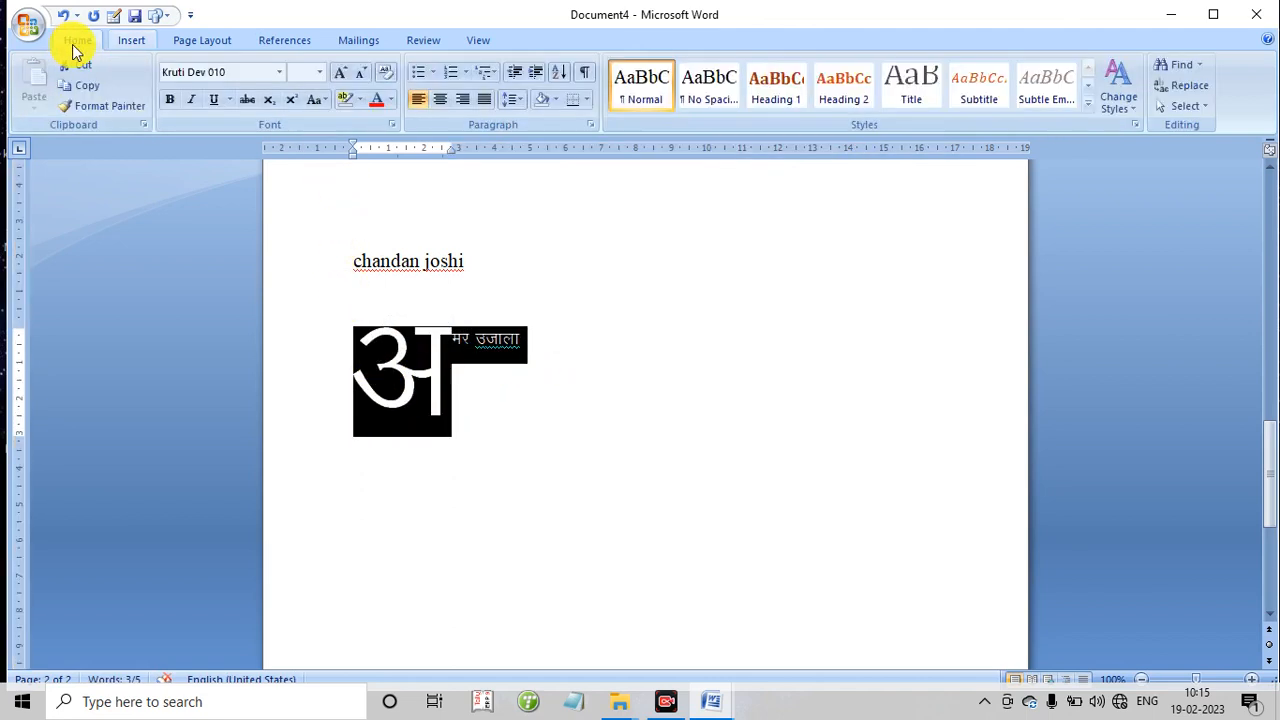
left_click(340, 73)
left_click(340, 73)
left_click(340, 73)
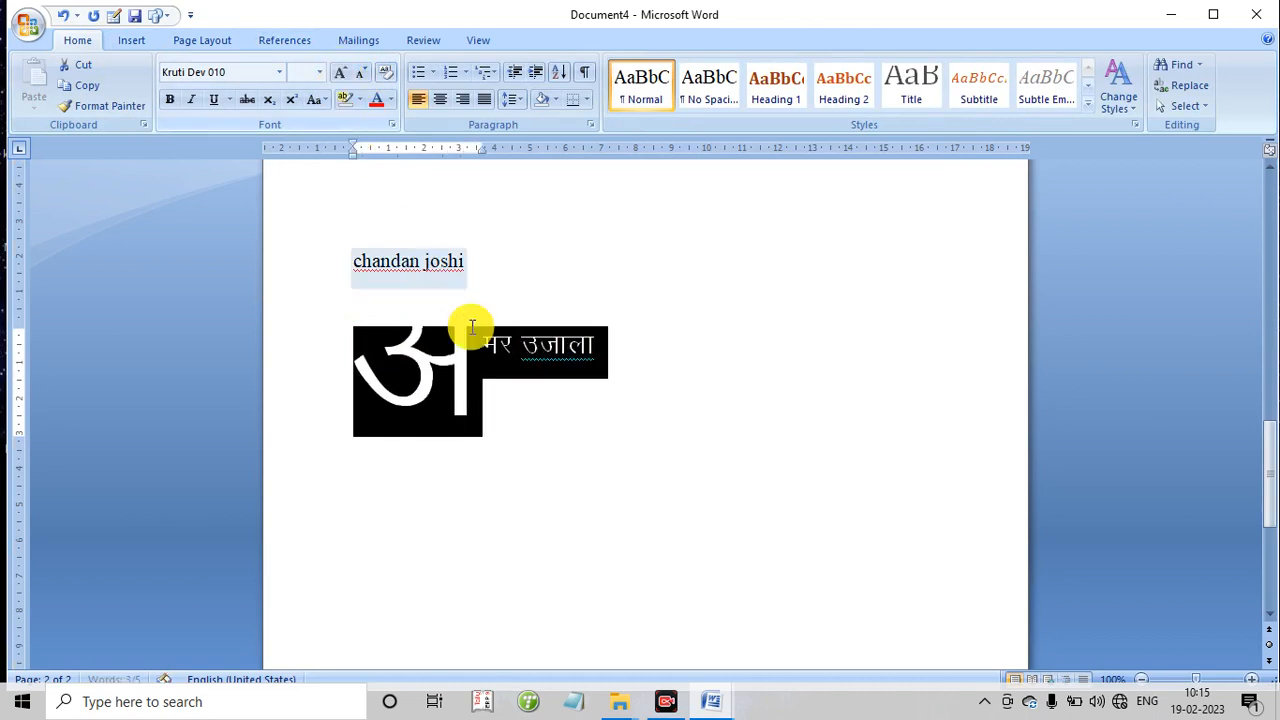
left_click(634, 444)
Step: Shrink the font of the drop cap and its adjoining text, finishing with the adjoining text at size 16
left_click(343, 360)
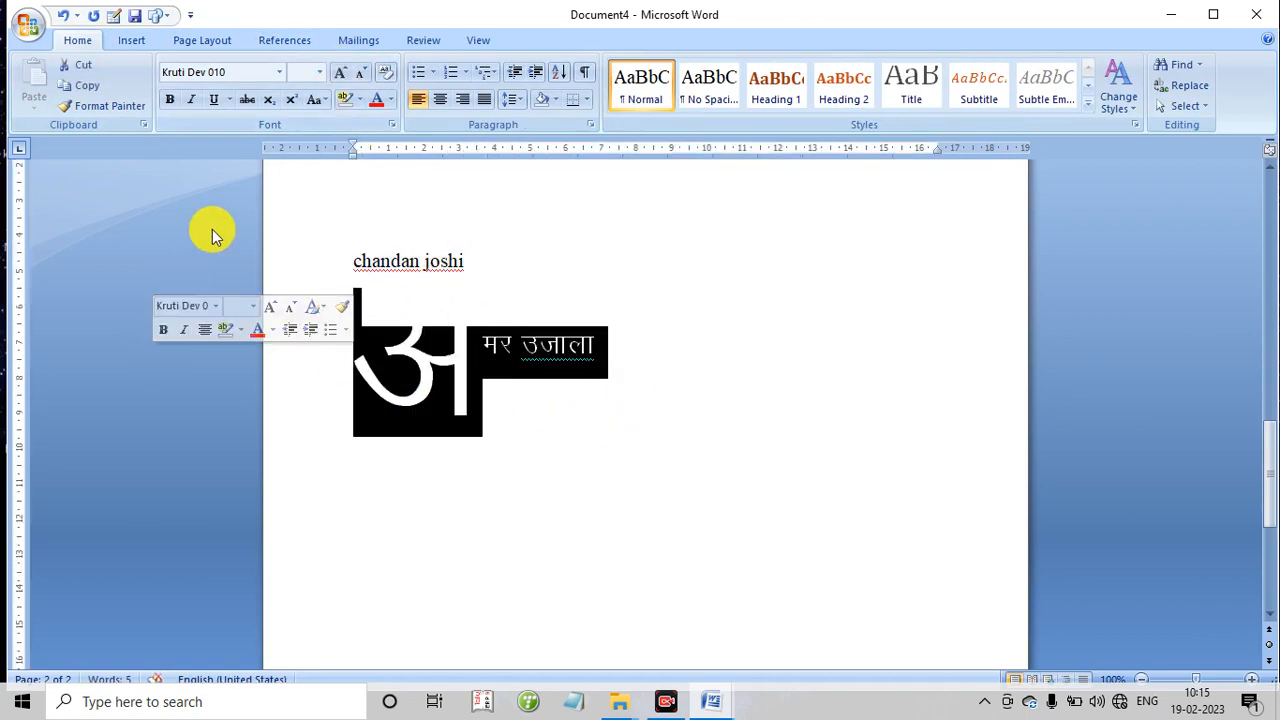
left_click(358, 76)
left_click(358, 76)
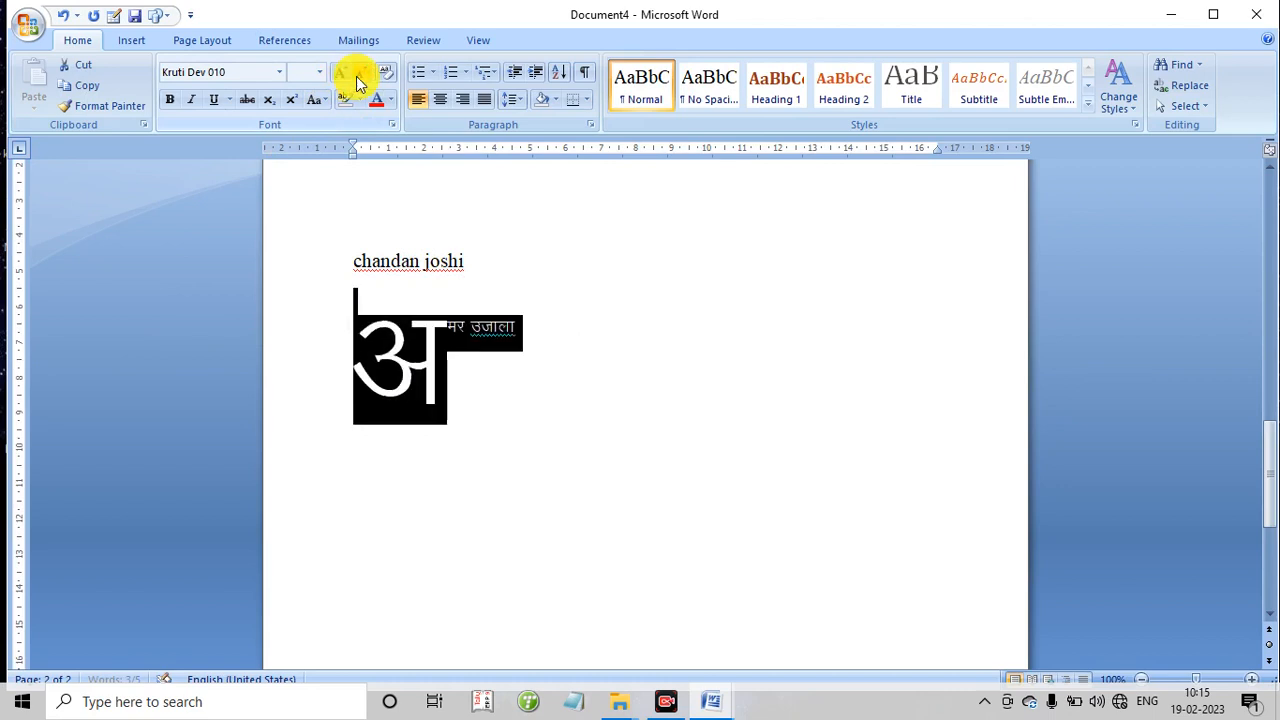
left_click(358, 76)
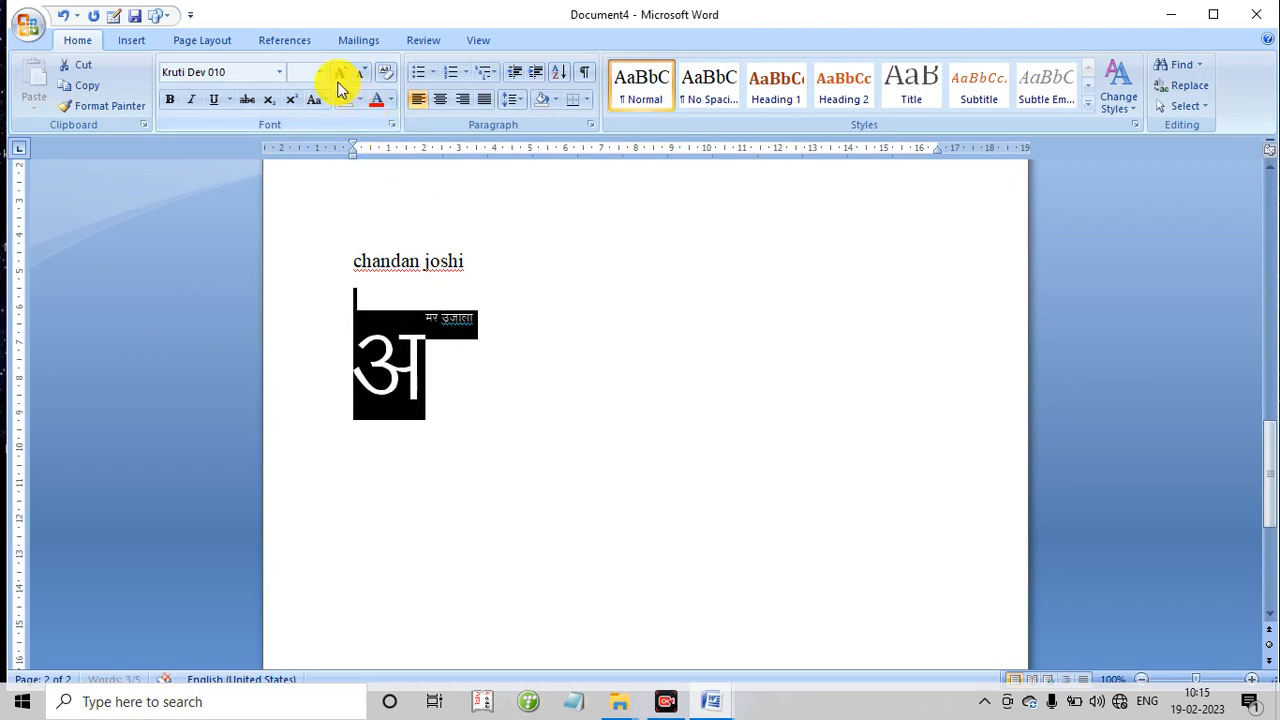
left_click(340, 74)
left_click(340, 74)
left_click(506, 360)
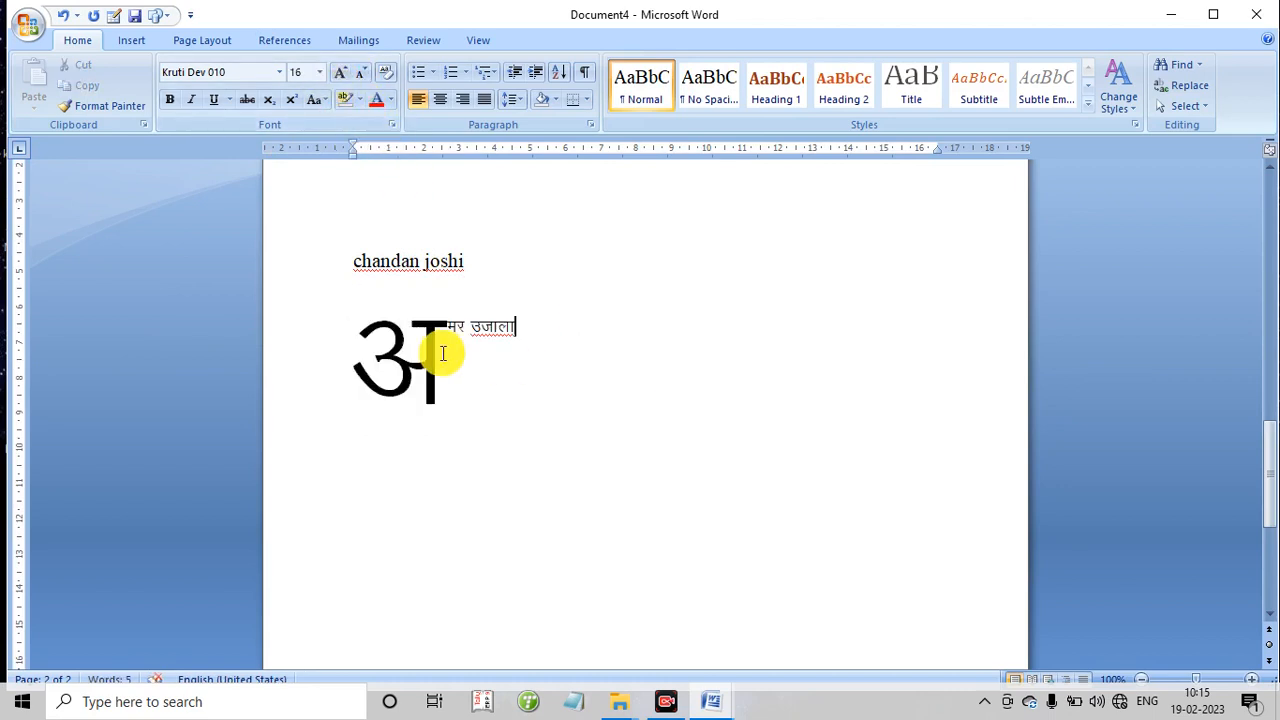
Step: Delete the author field together with the drop cap and its text
left_click_drag(542, 450, 80, 119)
key("Delete")
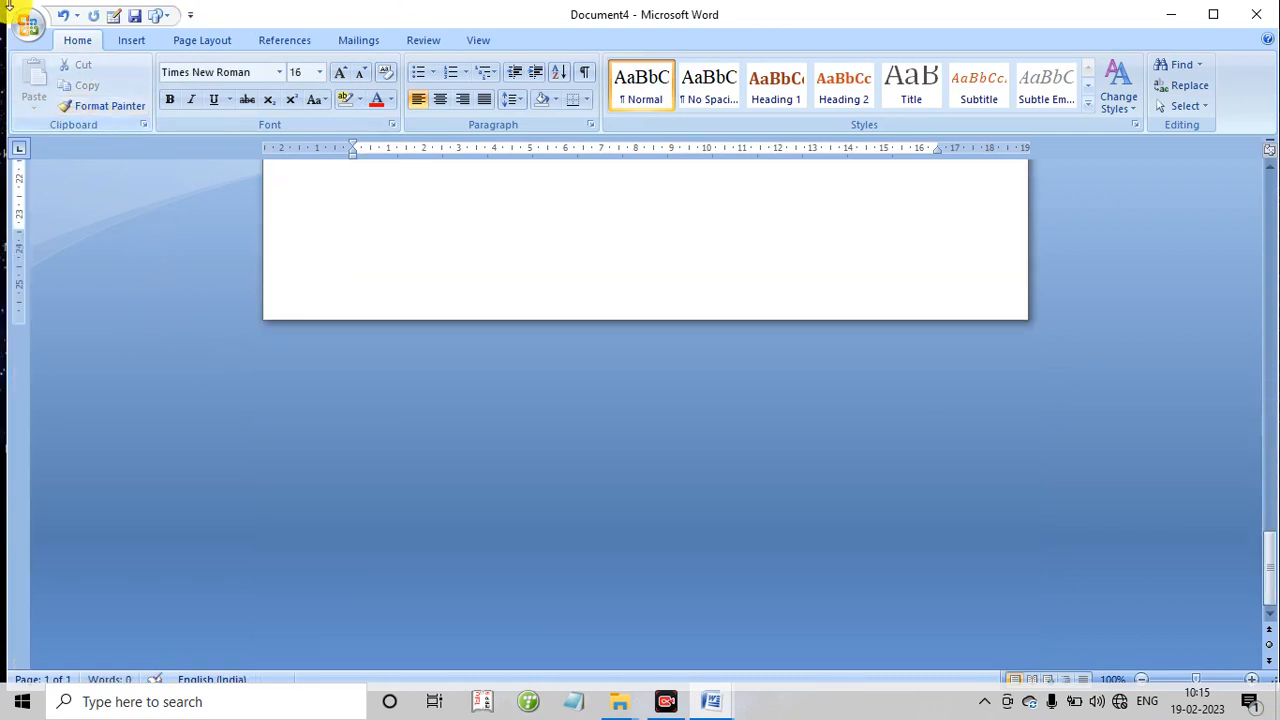
Step: View the Signature Line setup options without inserting a signature line
left_click(131, 40)
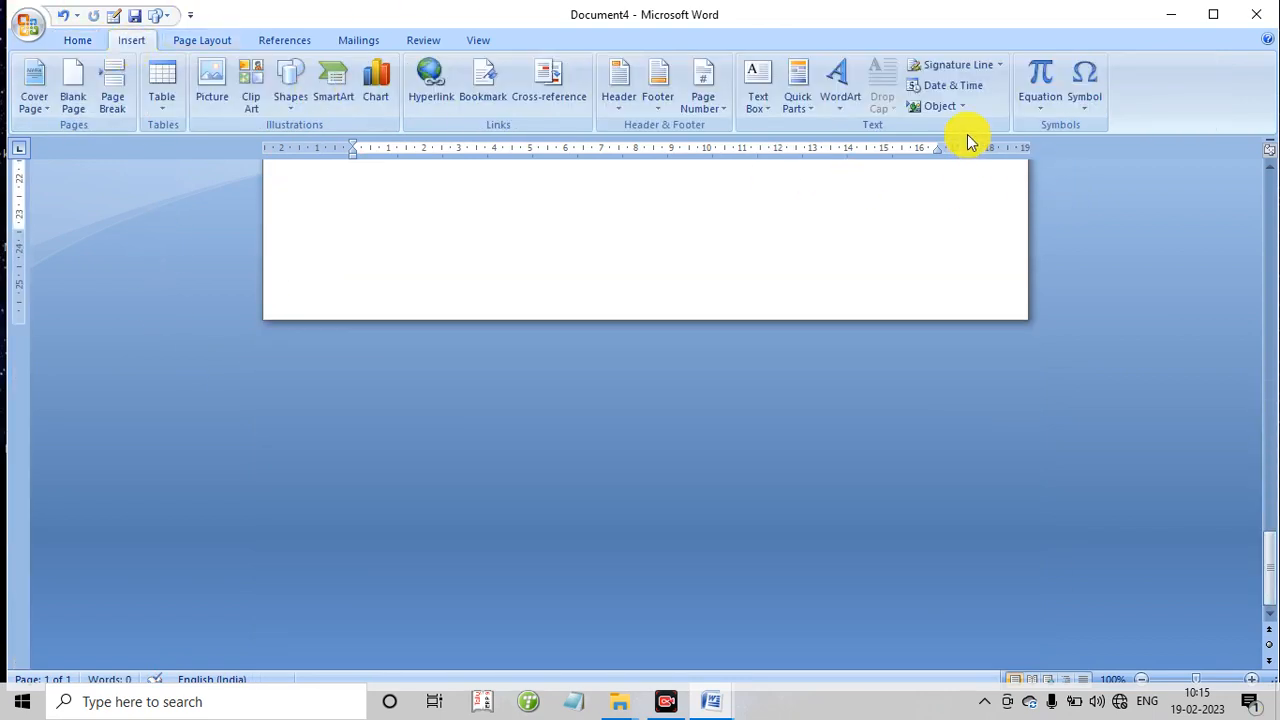
left_click(958, 66)
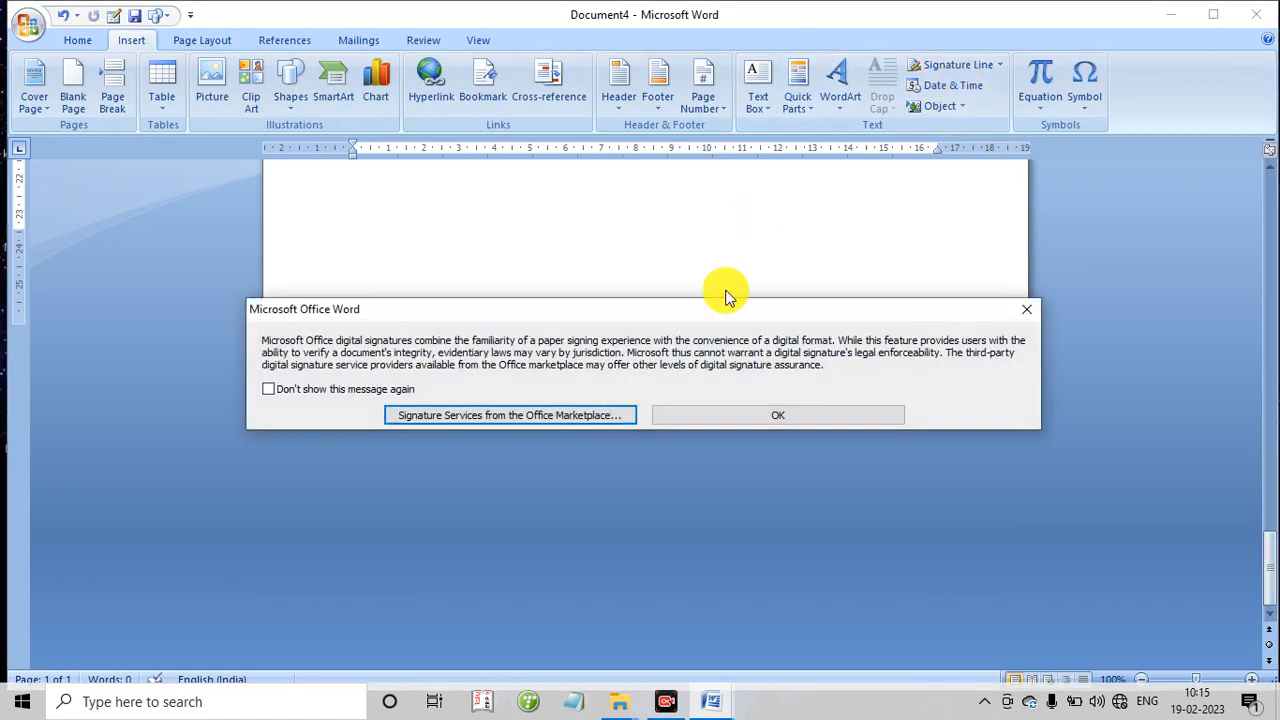
left_click(701, 420)
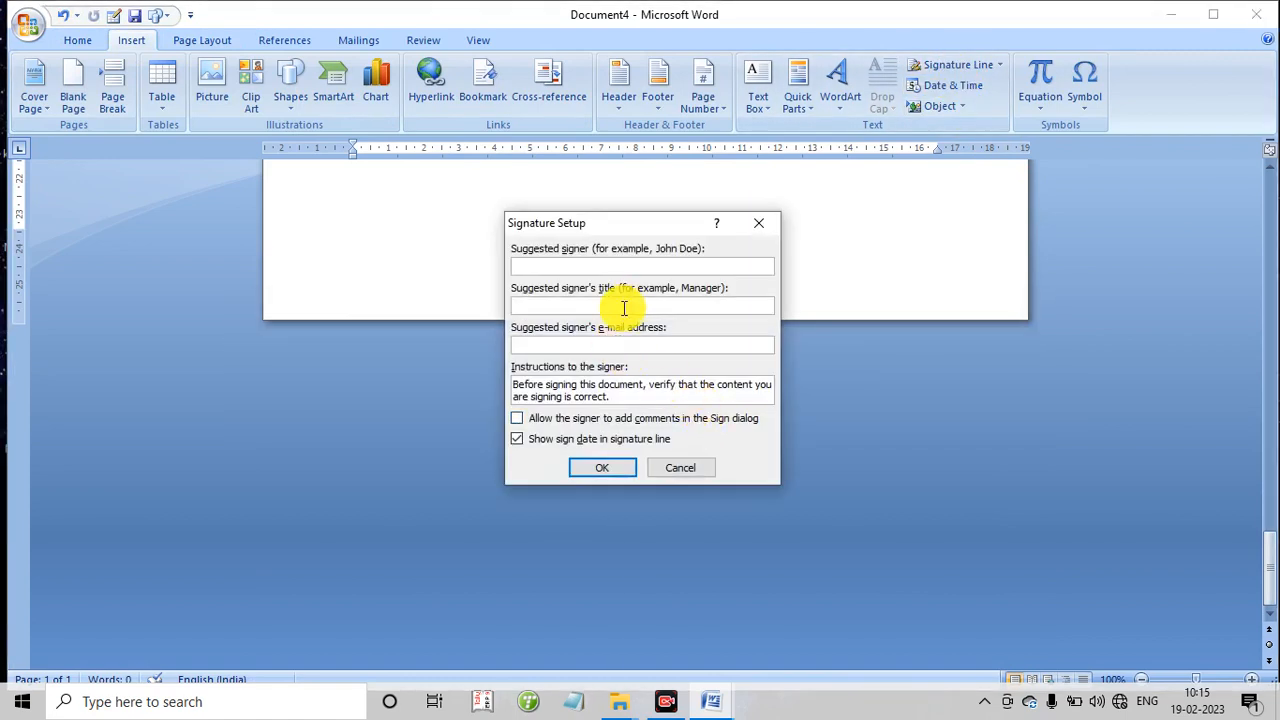
left_click(668, 470)
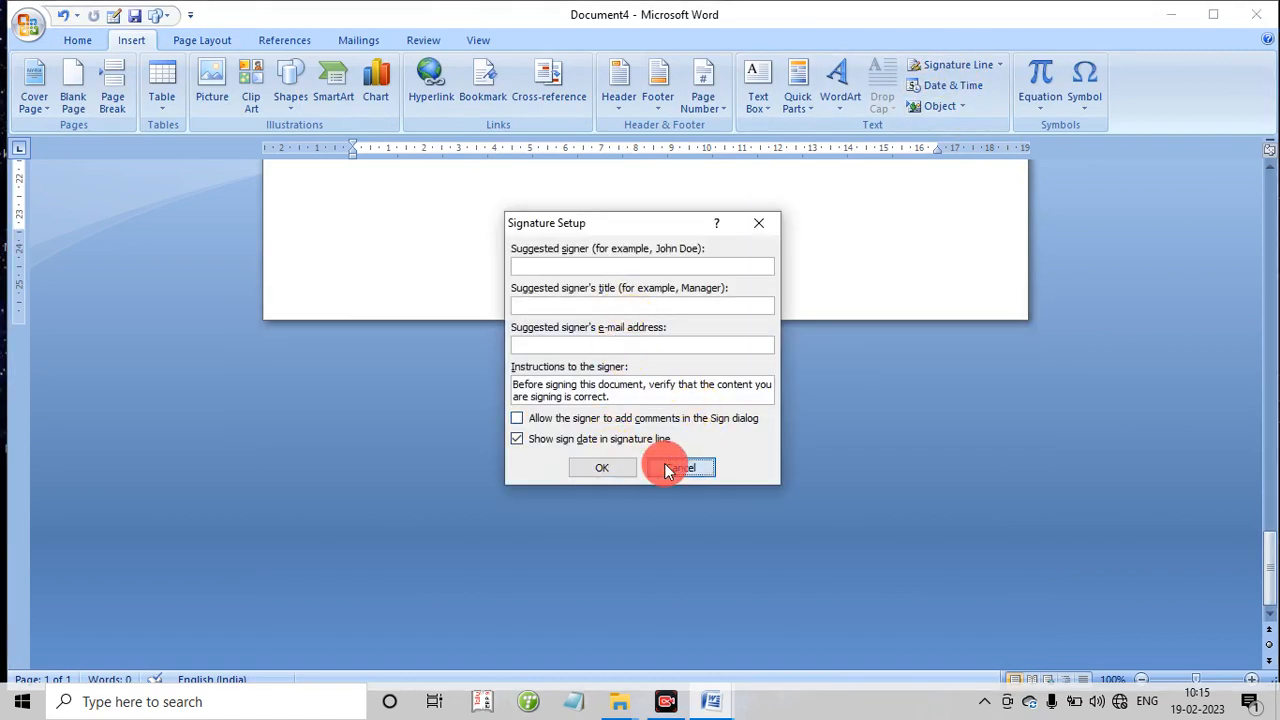
Step: Insert the current date in the format 19-02-2023
left_click(952, 86)
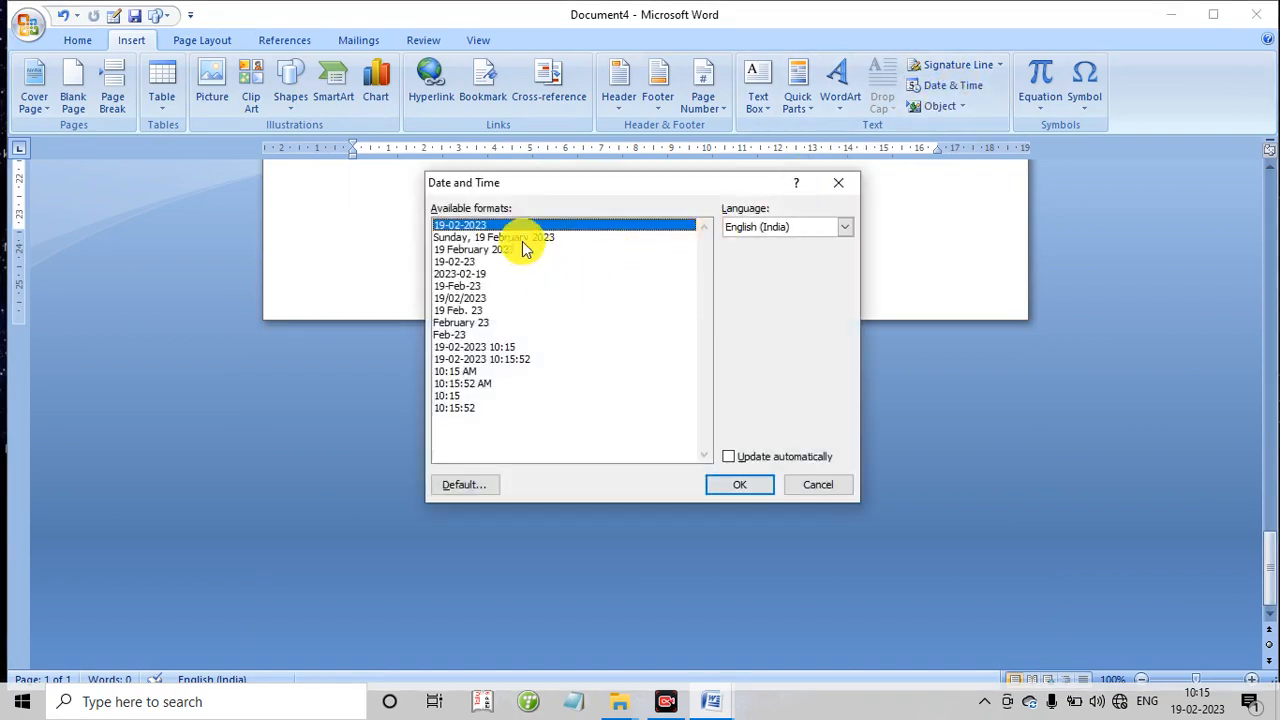
left_click(739, 484)
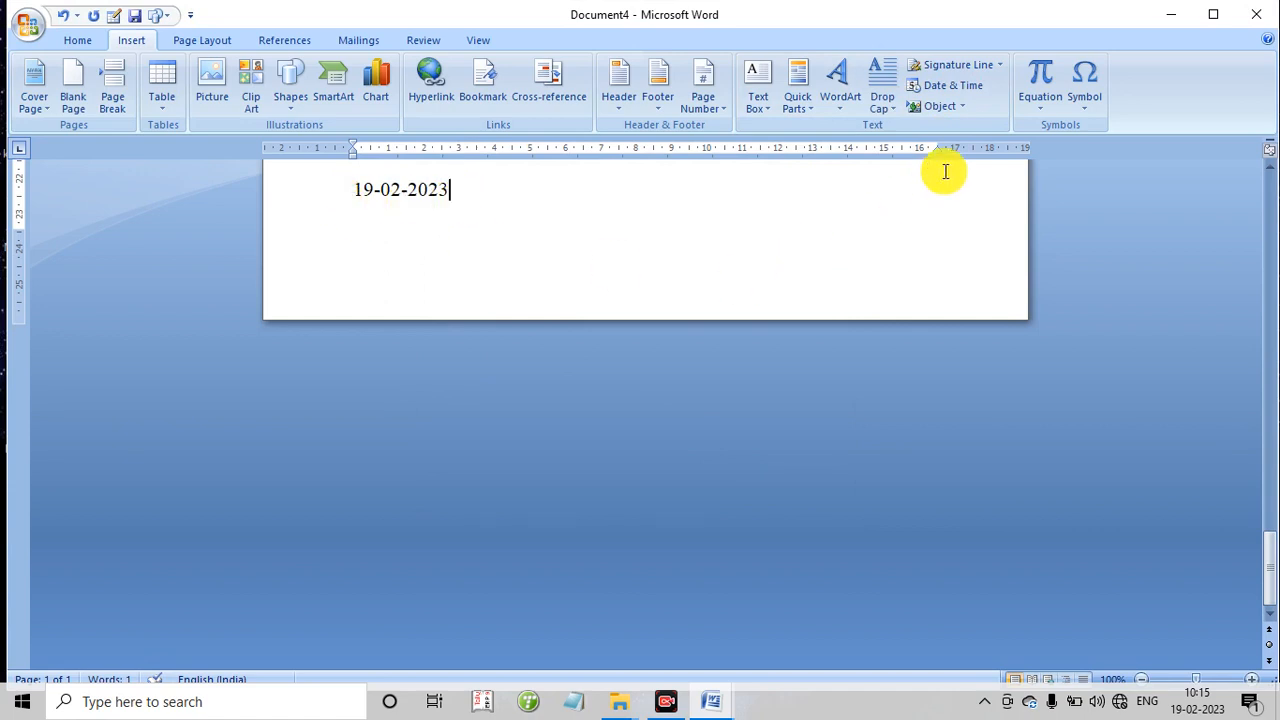
Step: Embed the Excel file A from the Documents folder as an object after the date
left_click(939, 108)
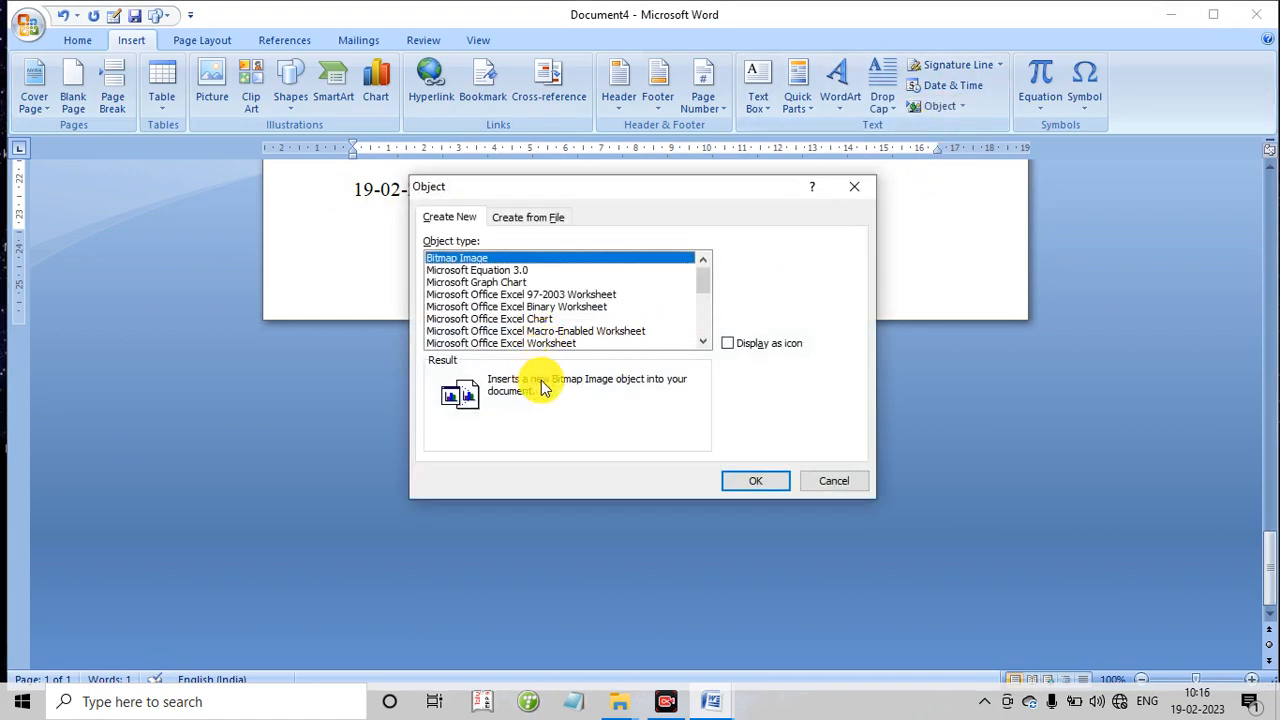
left_click(728, 343)
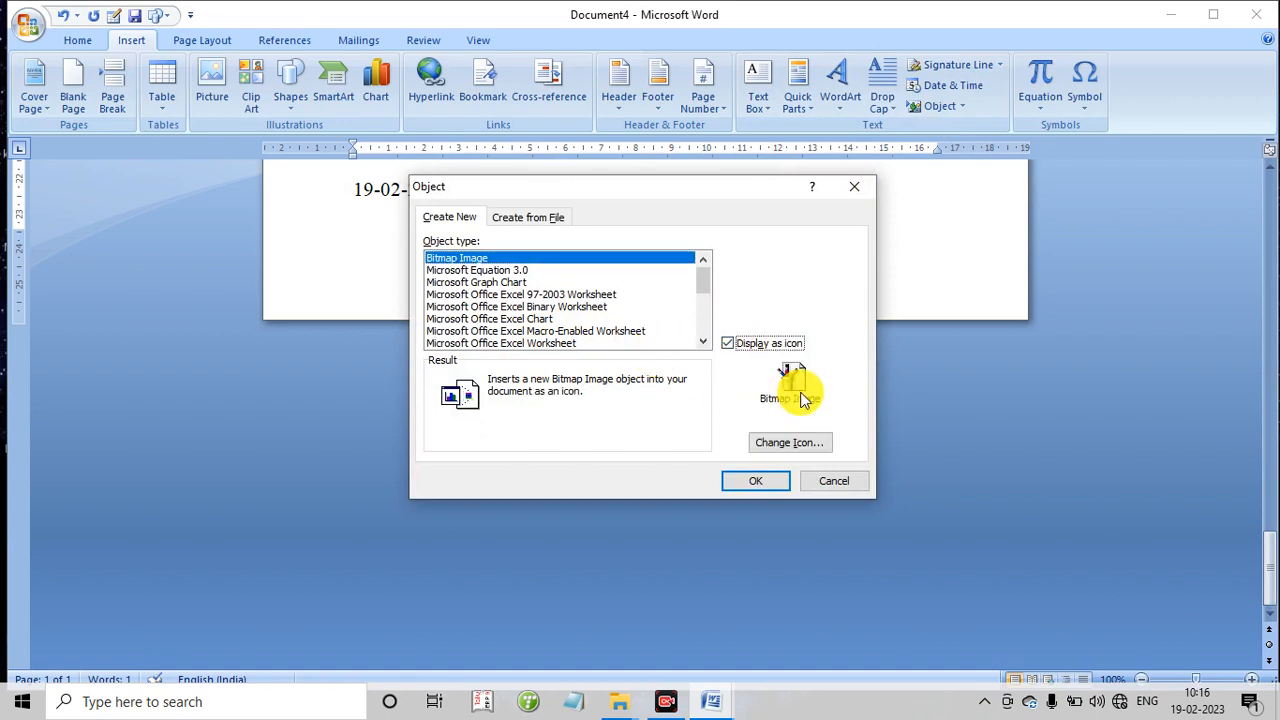
left_click(521, 219)
left_click(738, 261)
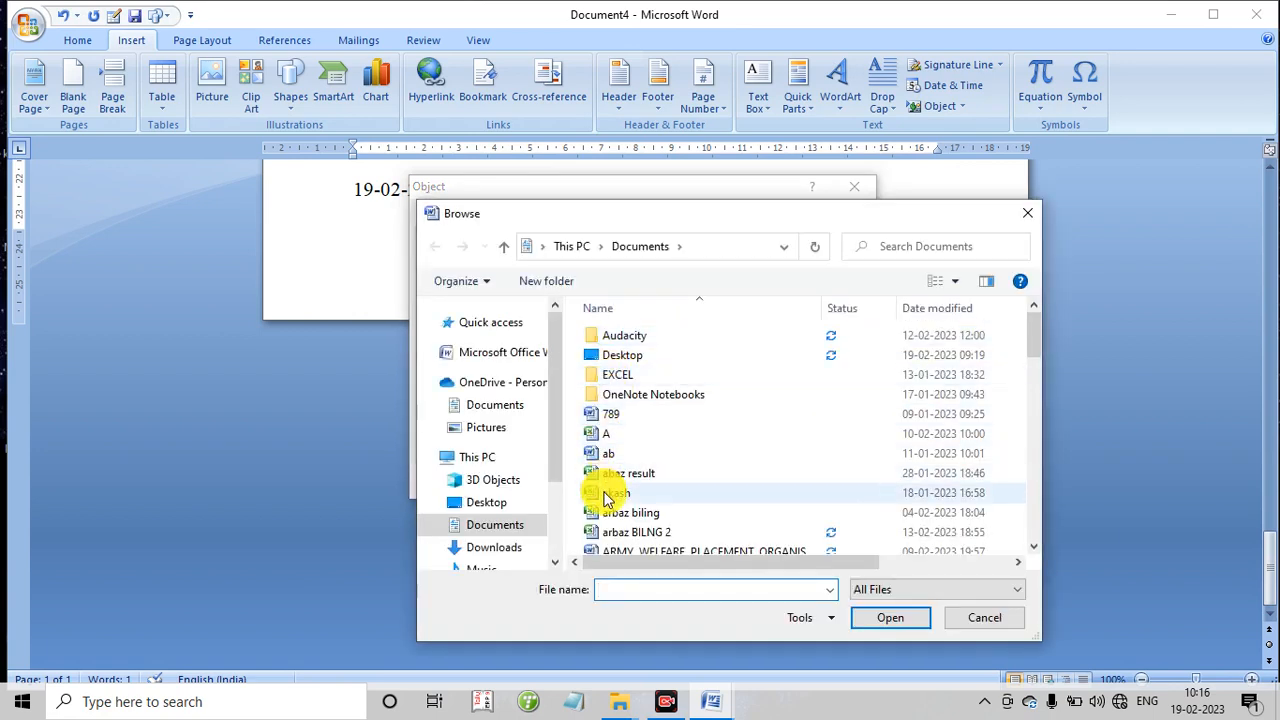
double_click(607, 437)
left_click(753, 479)
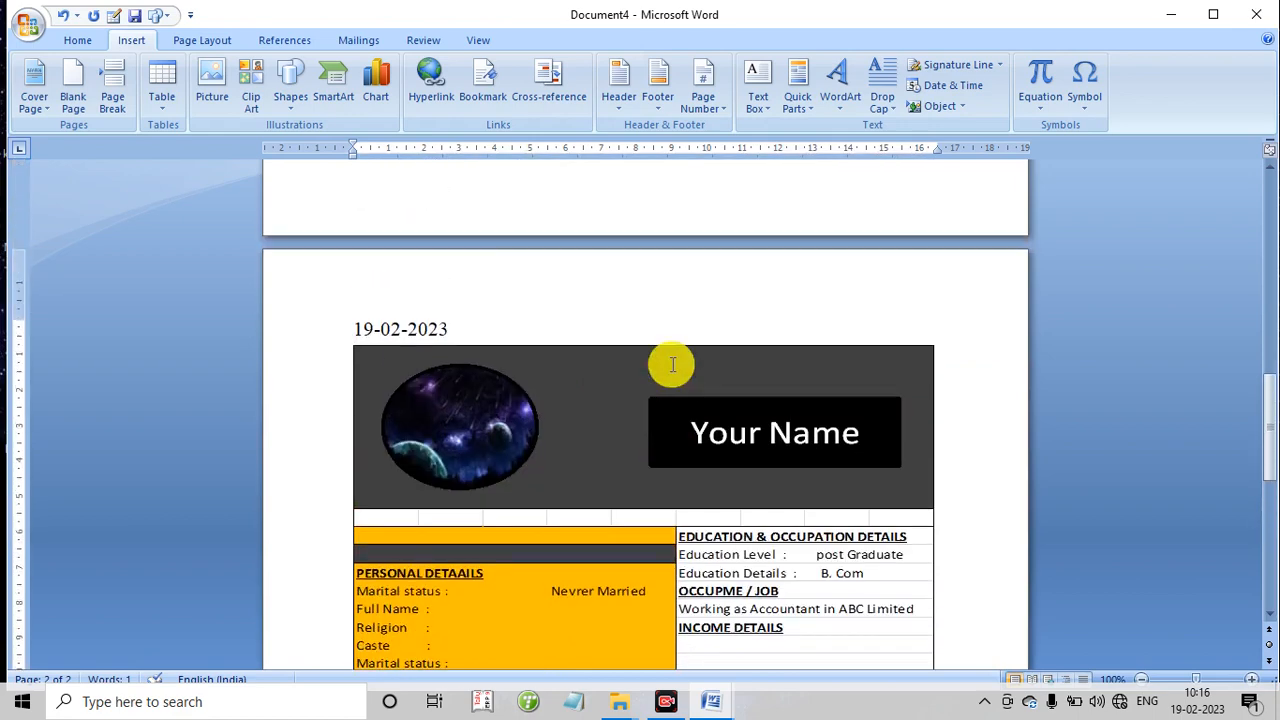
Step: Delete the embedded Excel worksheet object below the date
scroll(672, 365, "down", 3)
left_click(642, 288)
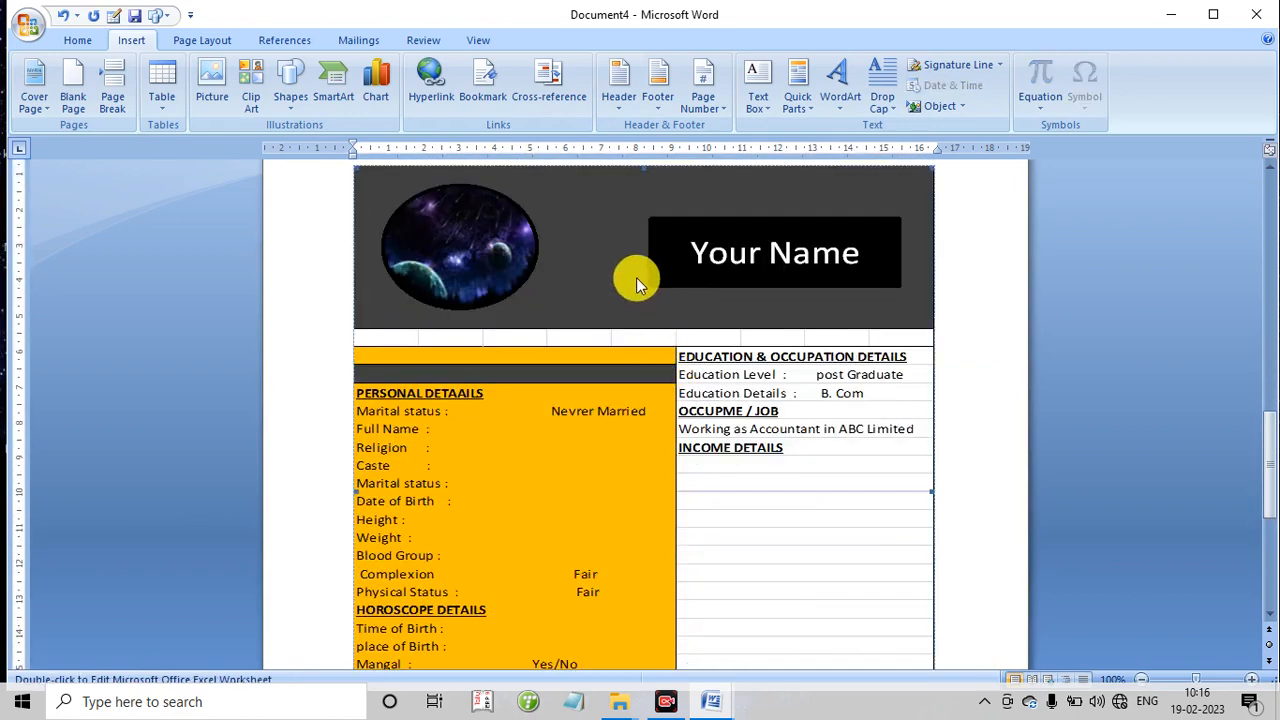
key("Delete")
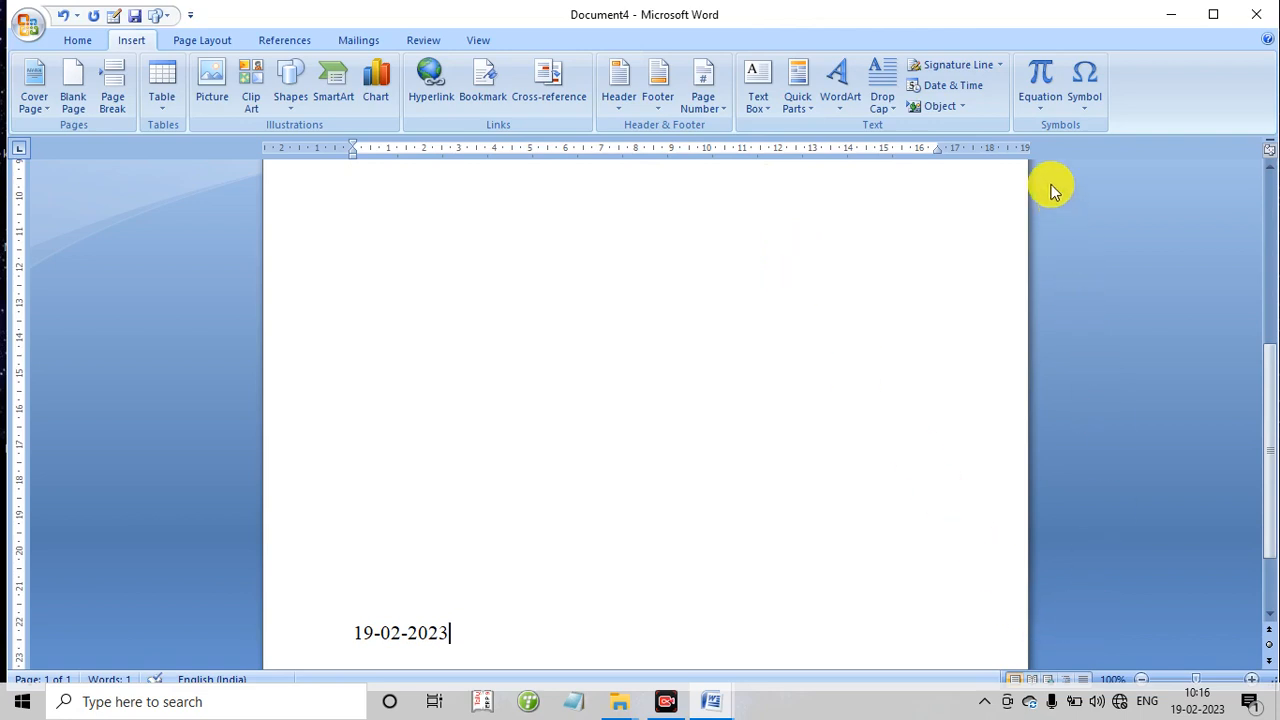
Step: Insert the built-in Binomial Theorem equation directly after the date
left_click(1038, 118)
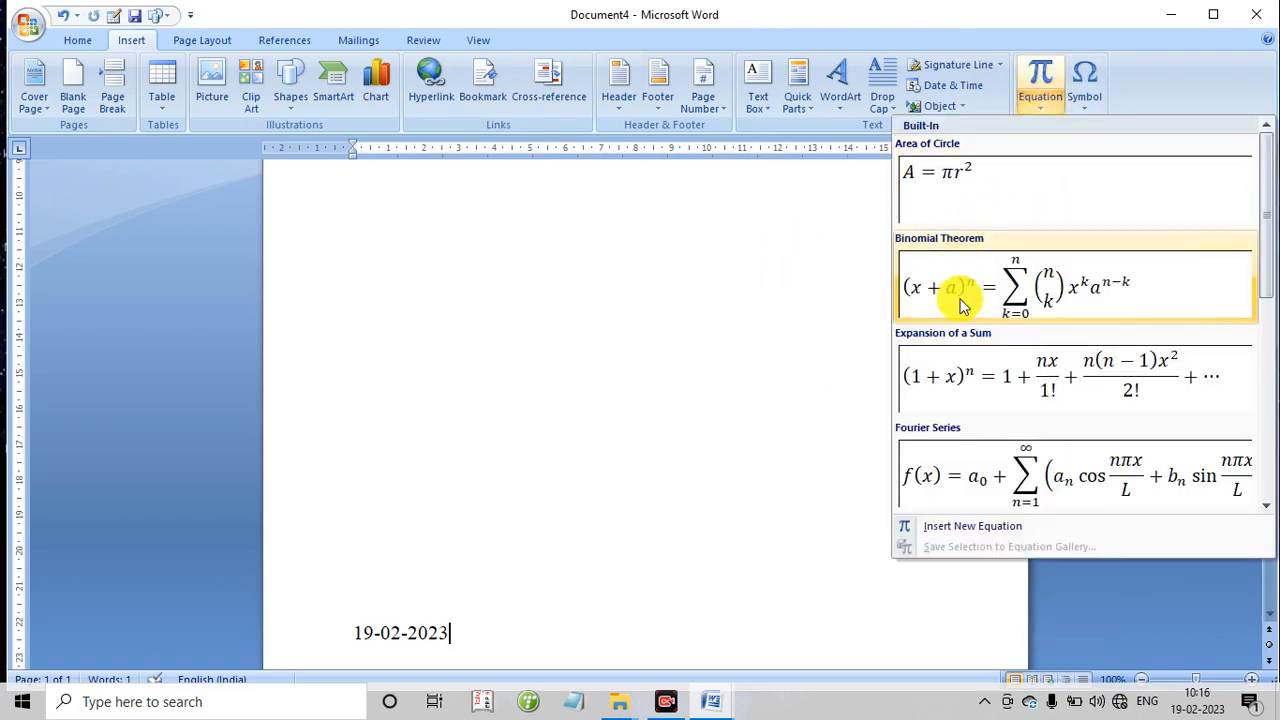
left_click(1018, 312)
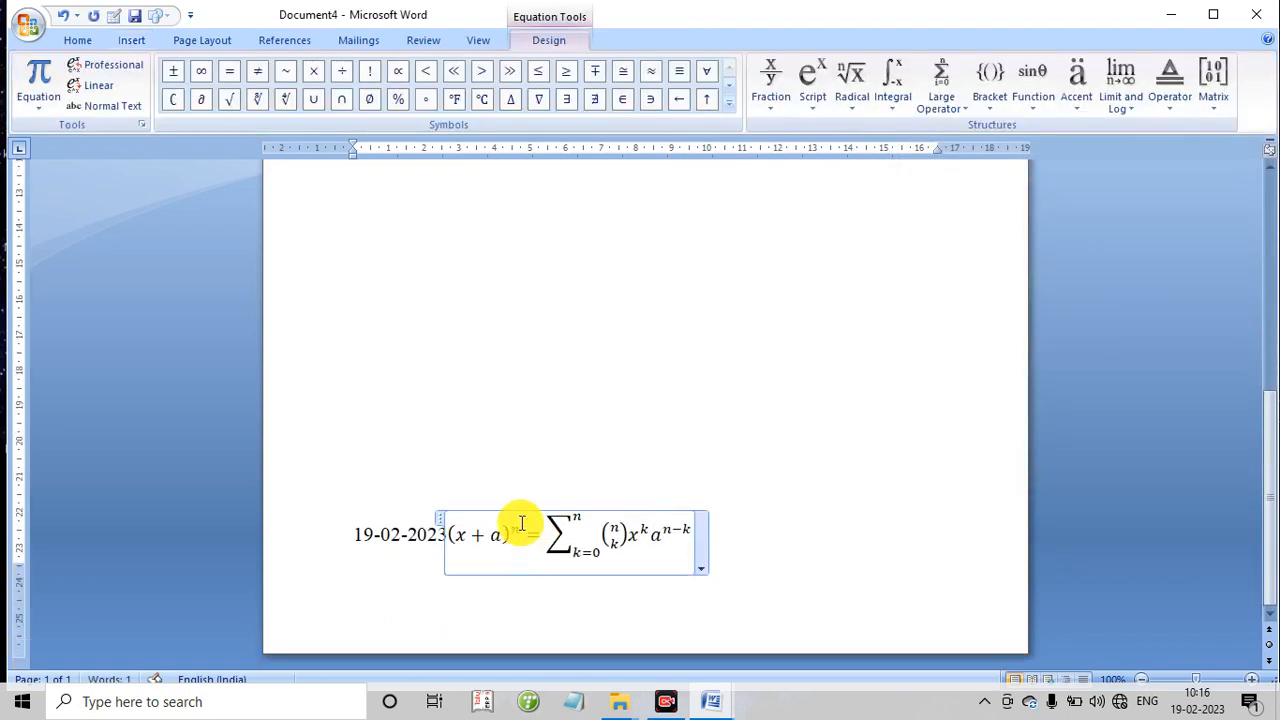
left_click(519, 512)
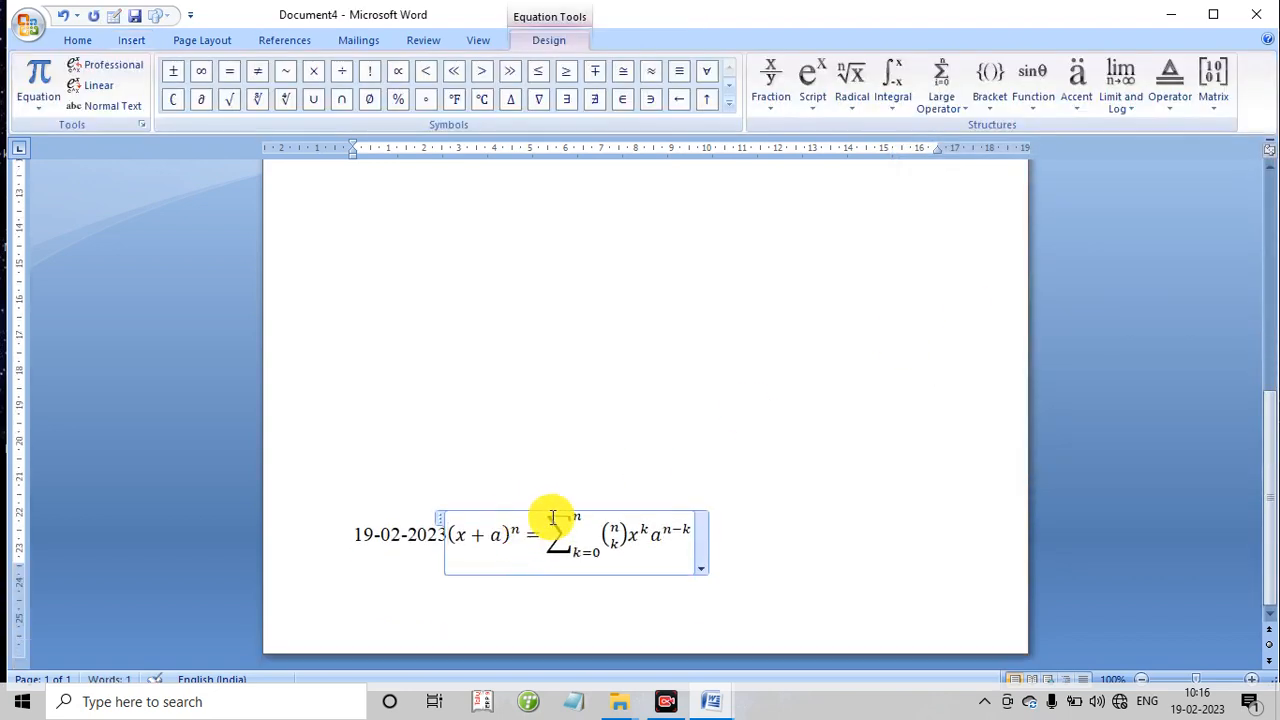
Step: View the options for saving the binomial equation as a new building block, without saving it
left_click(700, 568)
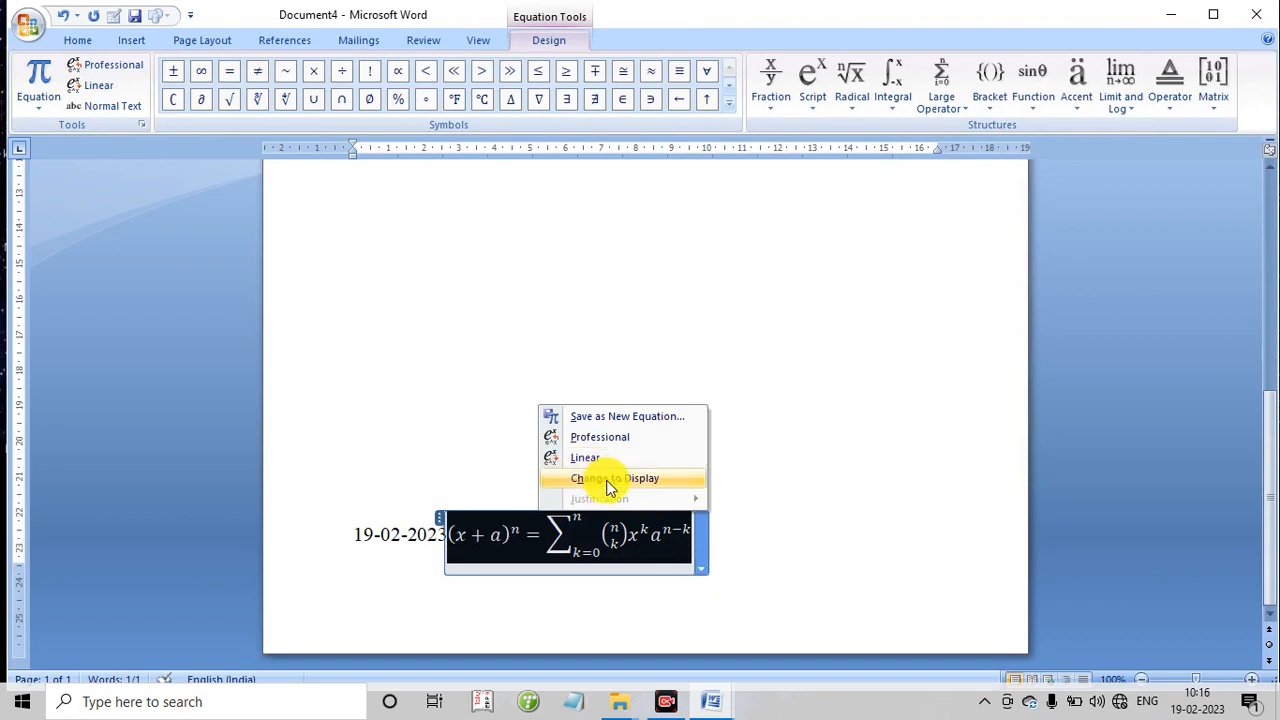
left_click(621, 419)
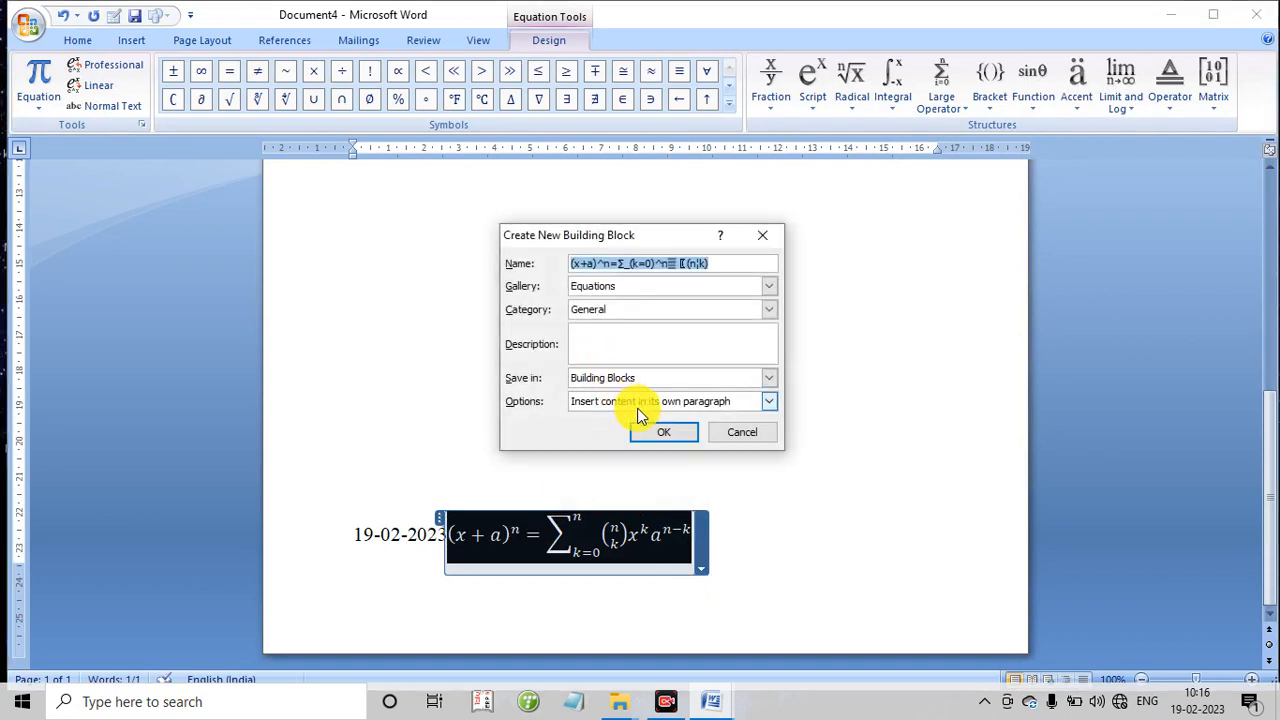
left_click(731, 434)
Step: Examine the Radical, Integral, Large Operator, Bracket, Function and Accent structure galleries available for the equation
left_click(853, 95)
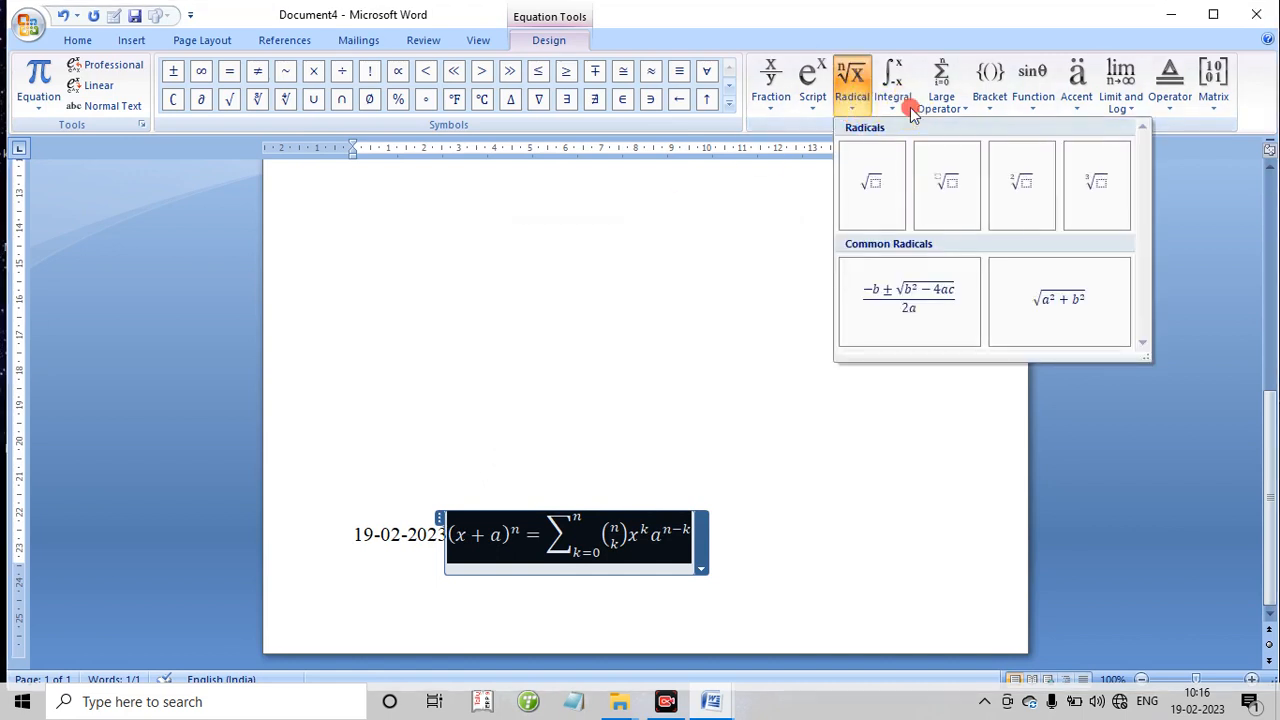
left_click(910, 108)
left_click(961, 108)
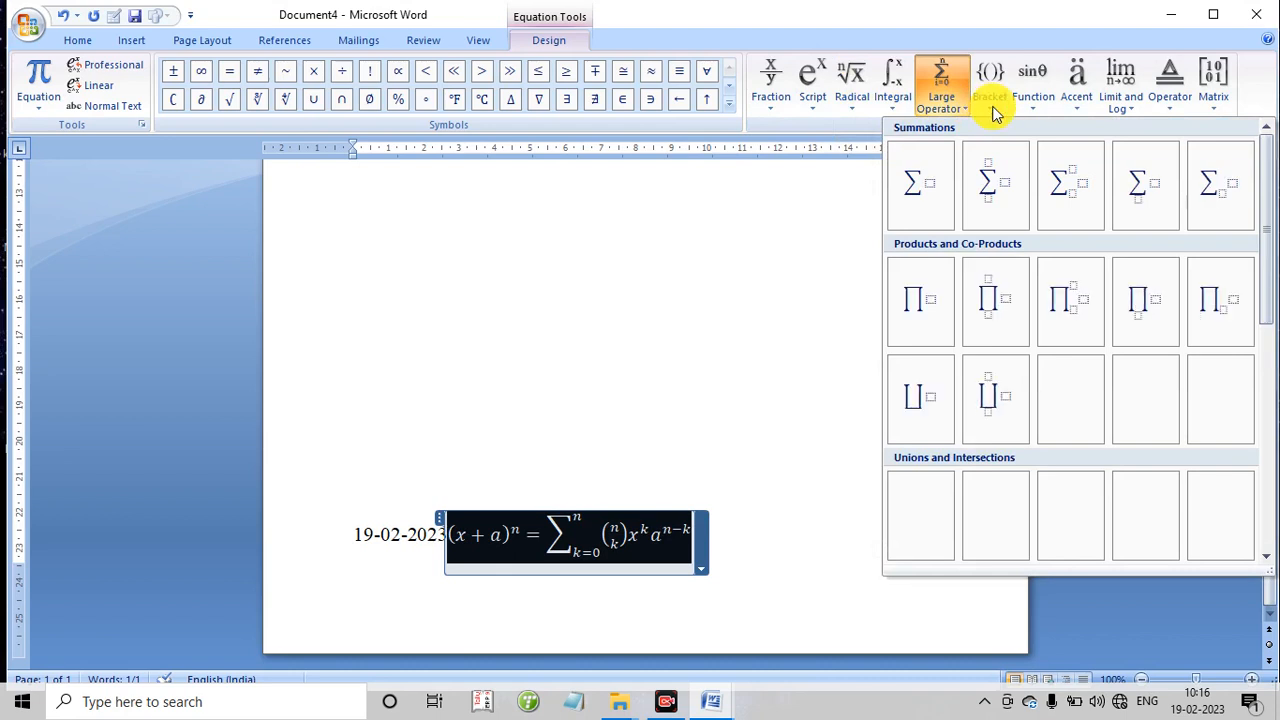
left_click(993, 110)
left_click(1036, 102)
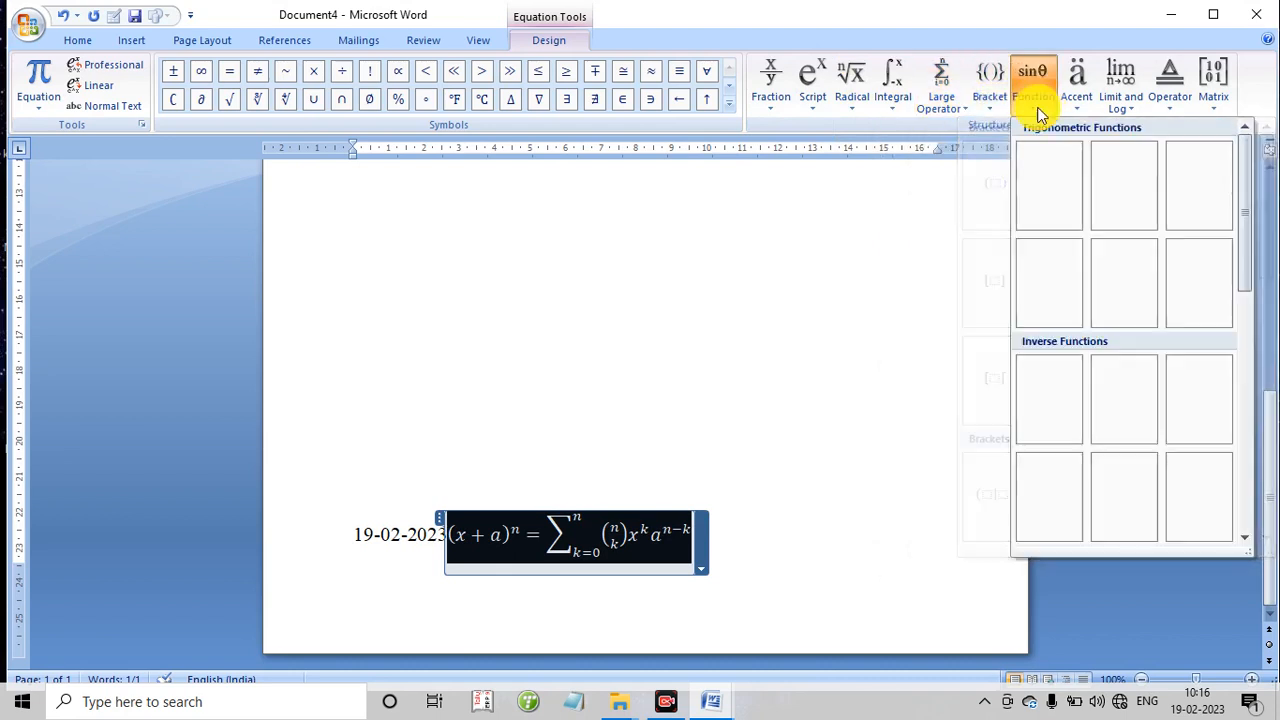
left_click(1076, 100)
left_click(131, 40)
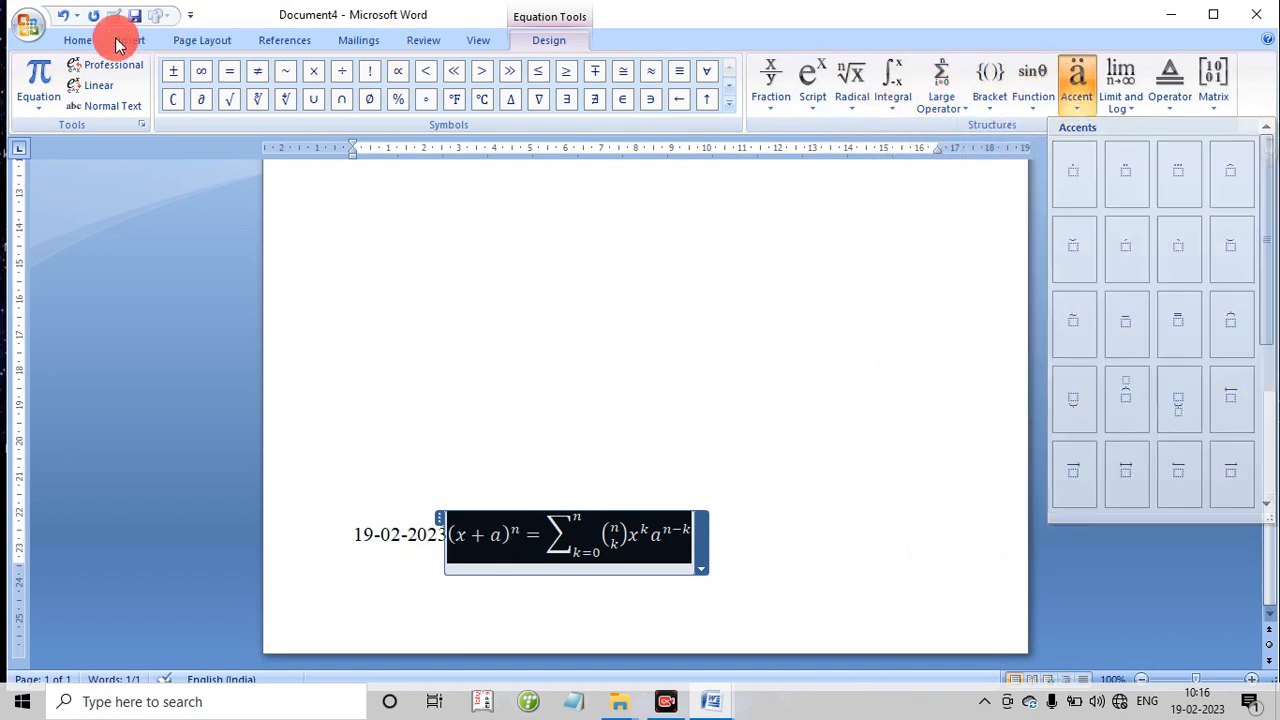
left_click(131, 40)
Step: Delete the document's entire content, including the date and the binomial equation
left_click(1040, 100)
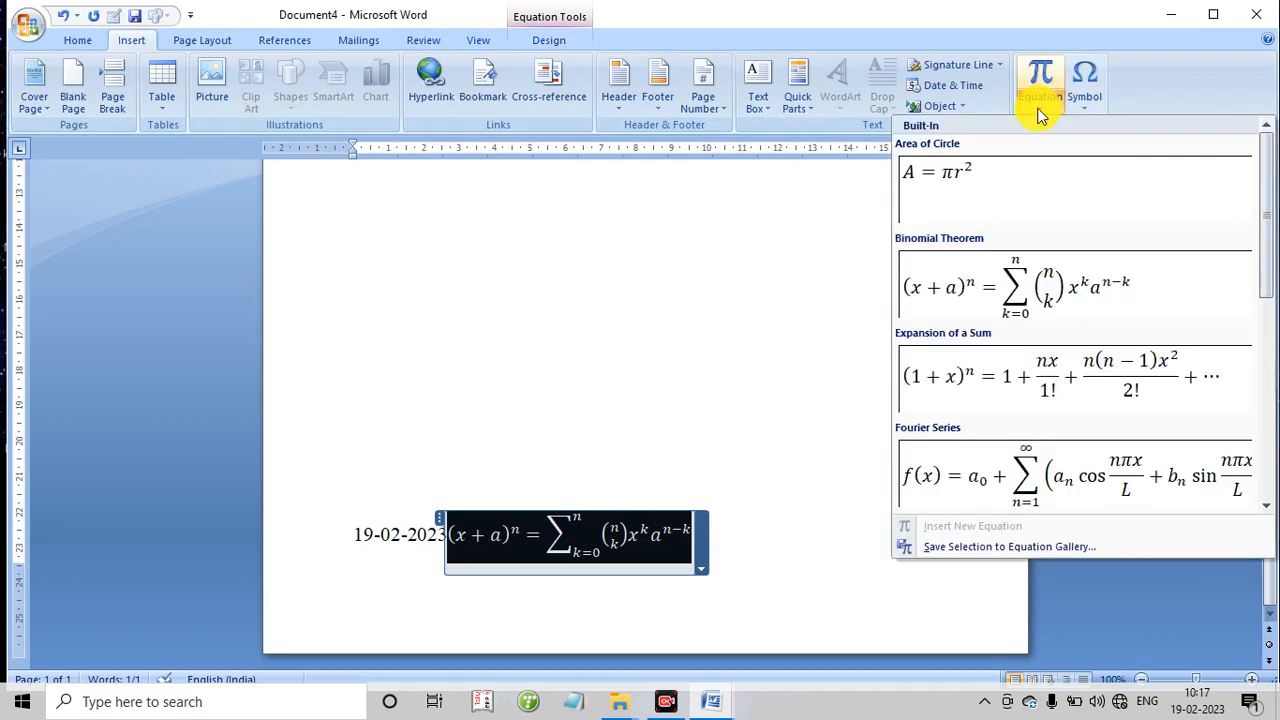
left_click(721, 291)
key("ctrl+a")
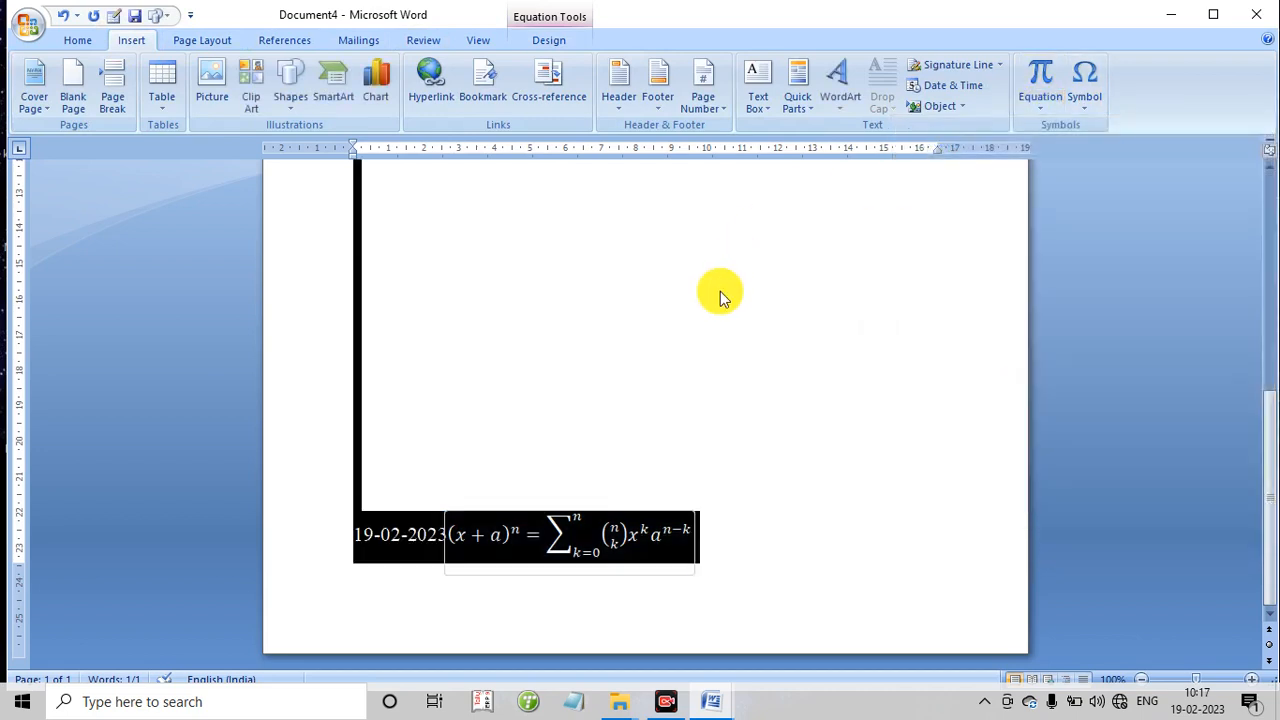
key("Delete")
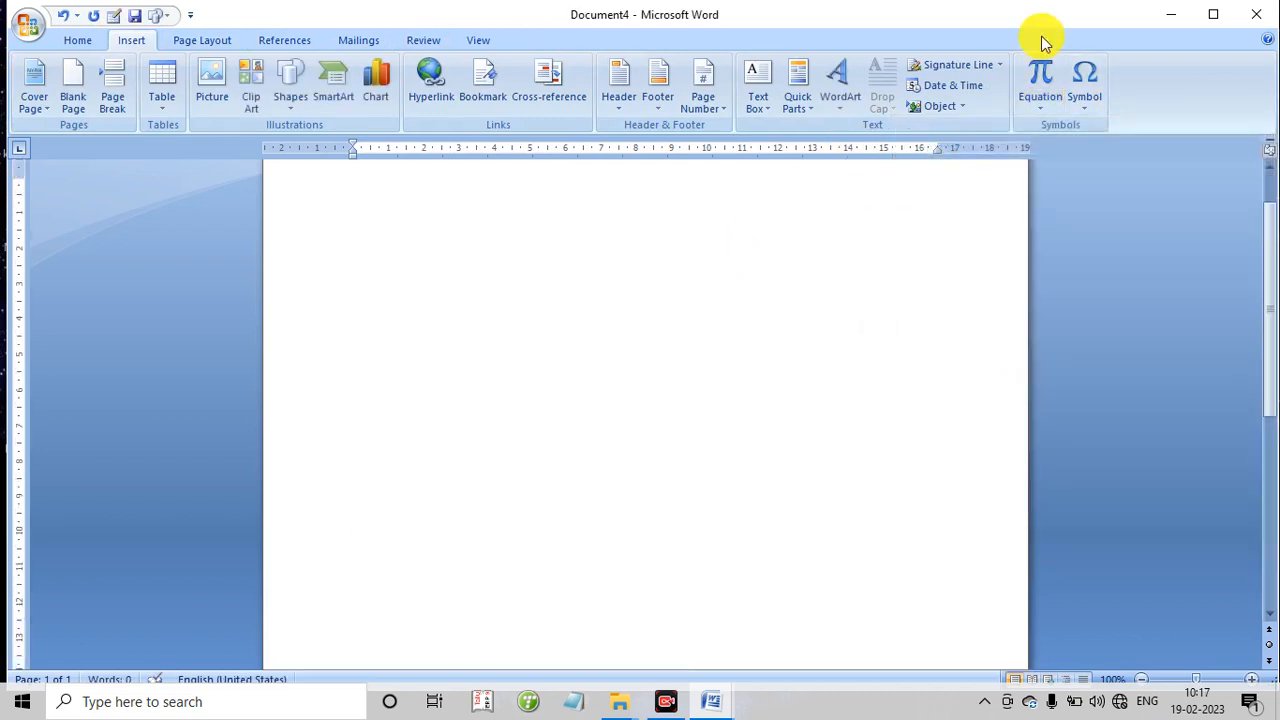
Step: Insert the Wingdings symbol with character code 41 from the recently used symbols
left_click(1086, 108)
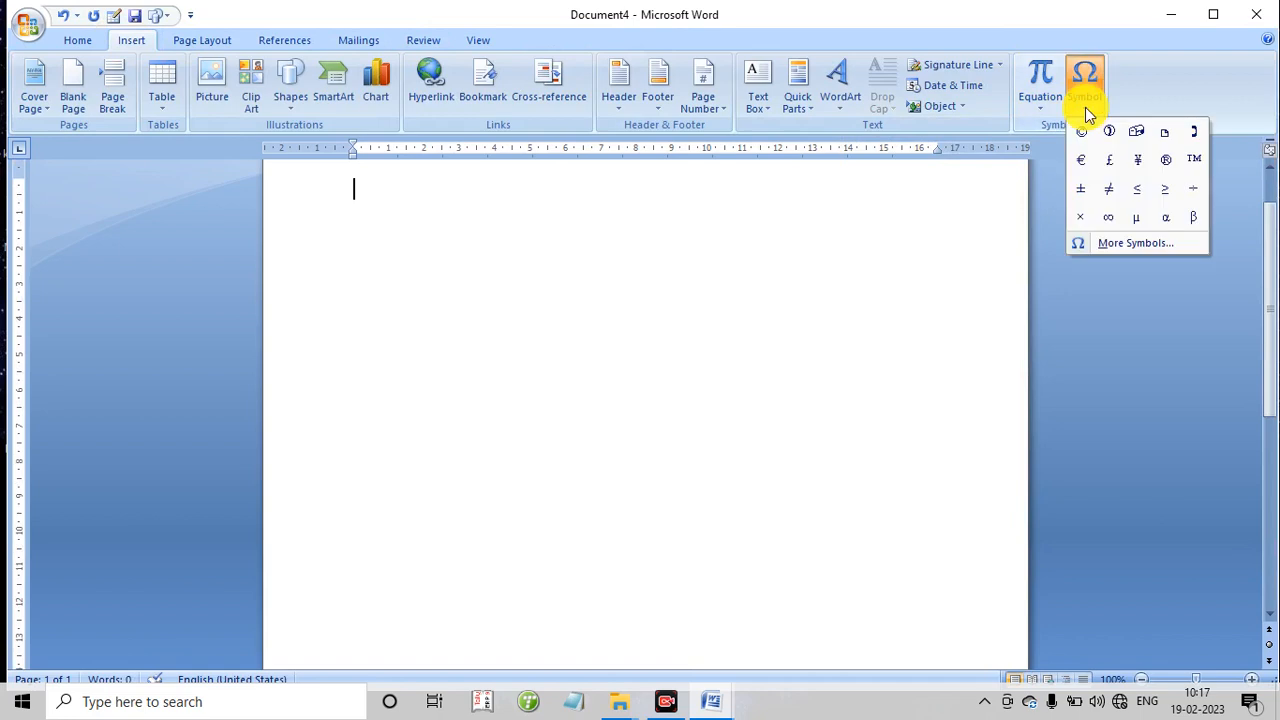
left_click(1110, 248)
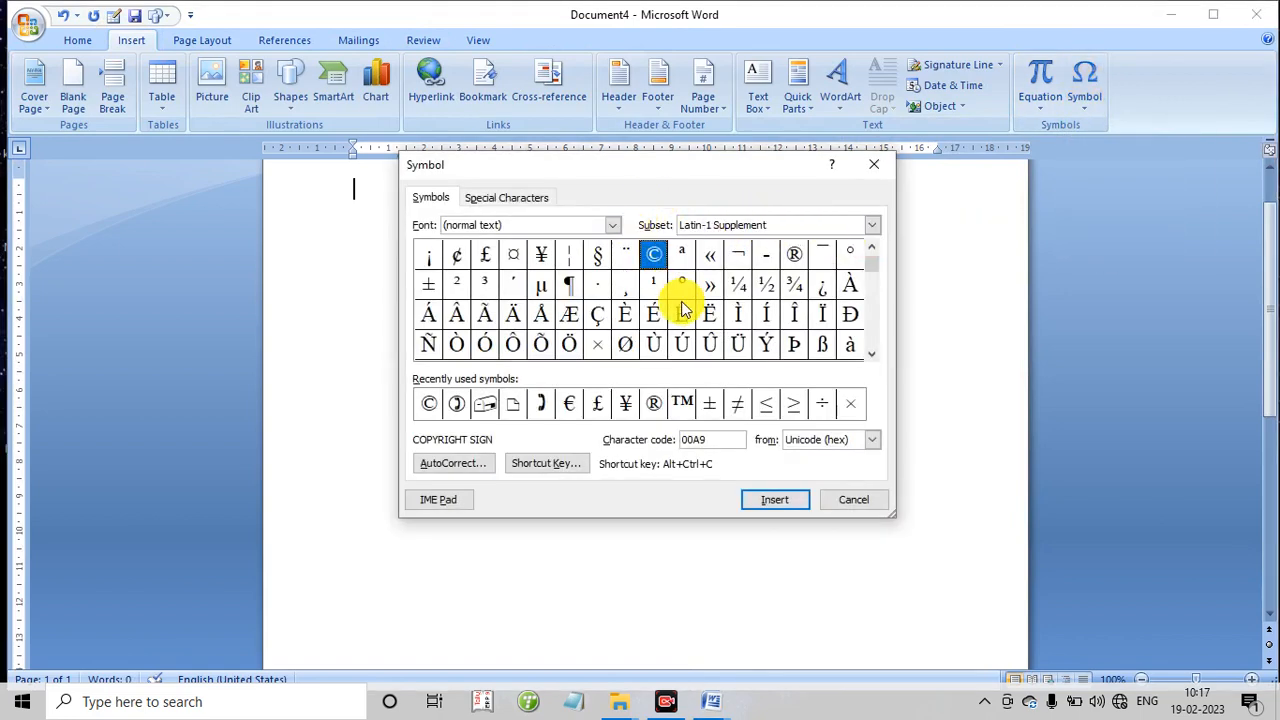
left_click(462, 412)
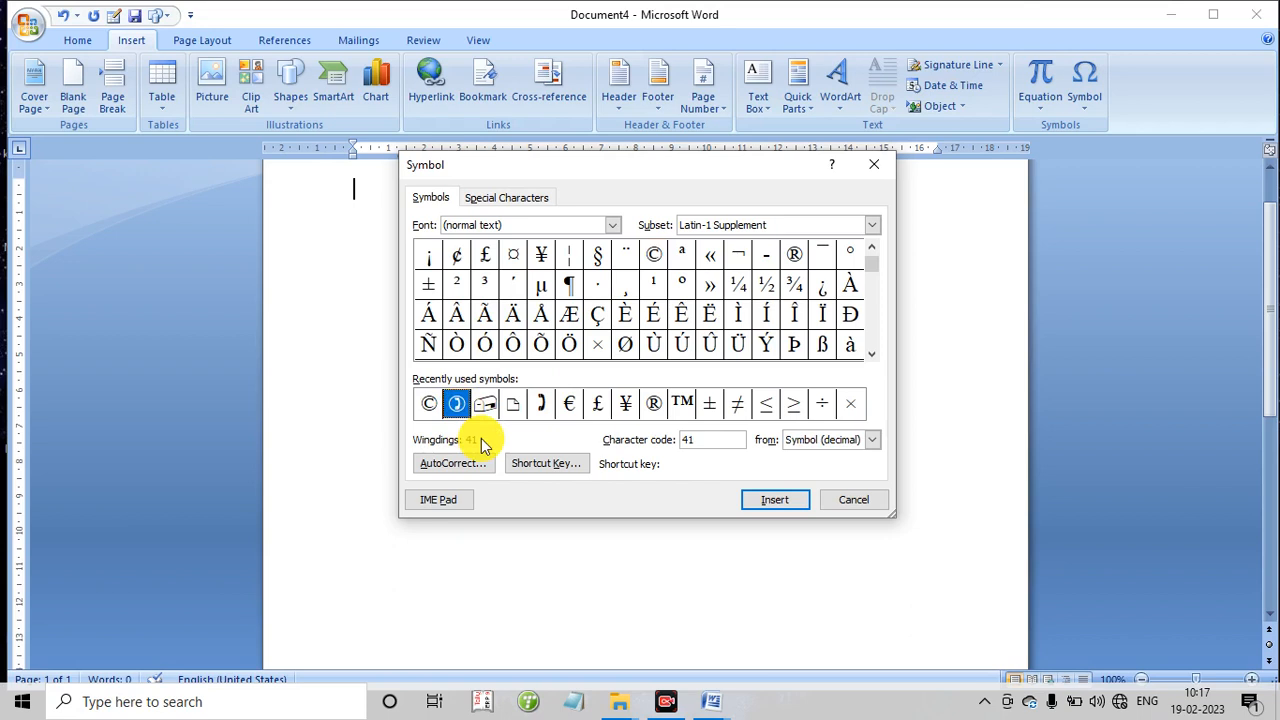
left_click(776, 501)
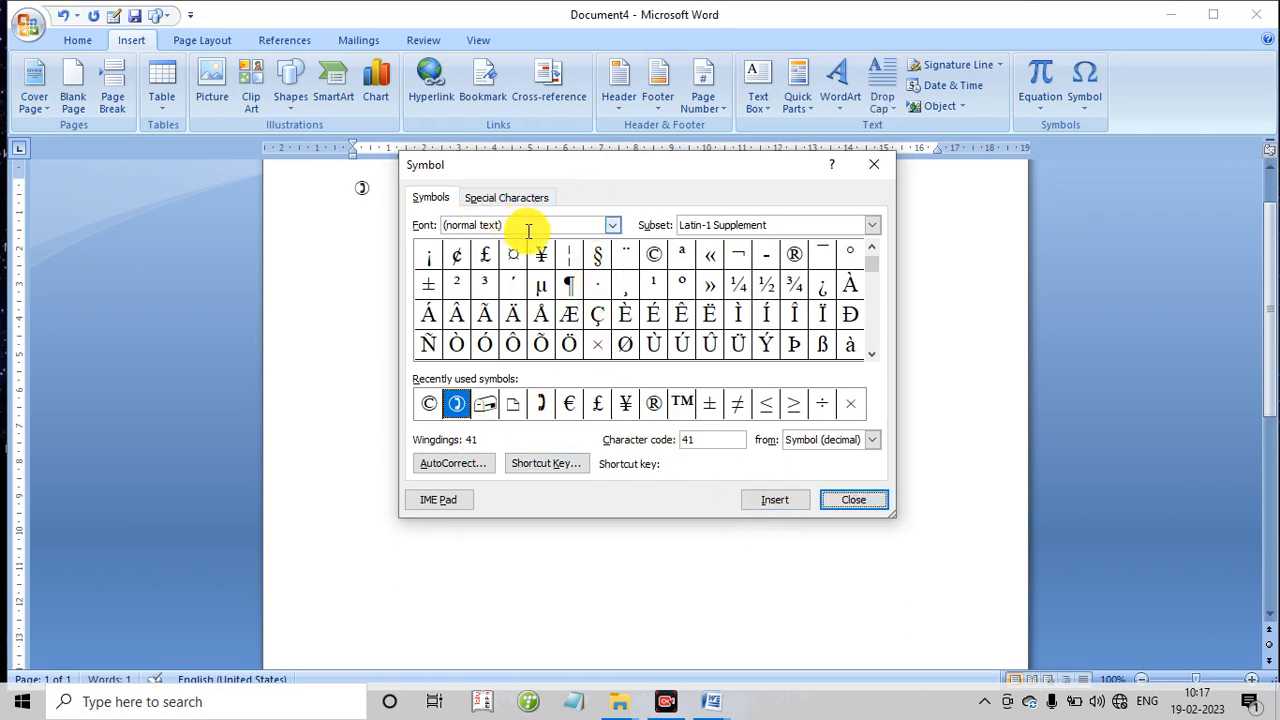
Step: Insert the Kruti Dev 010 characters with codes 00CE and 00E4 after the Wingdings symbol
left_click(610, 225)
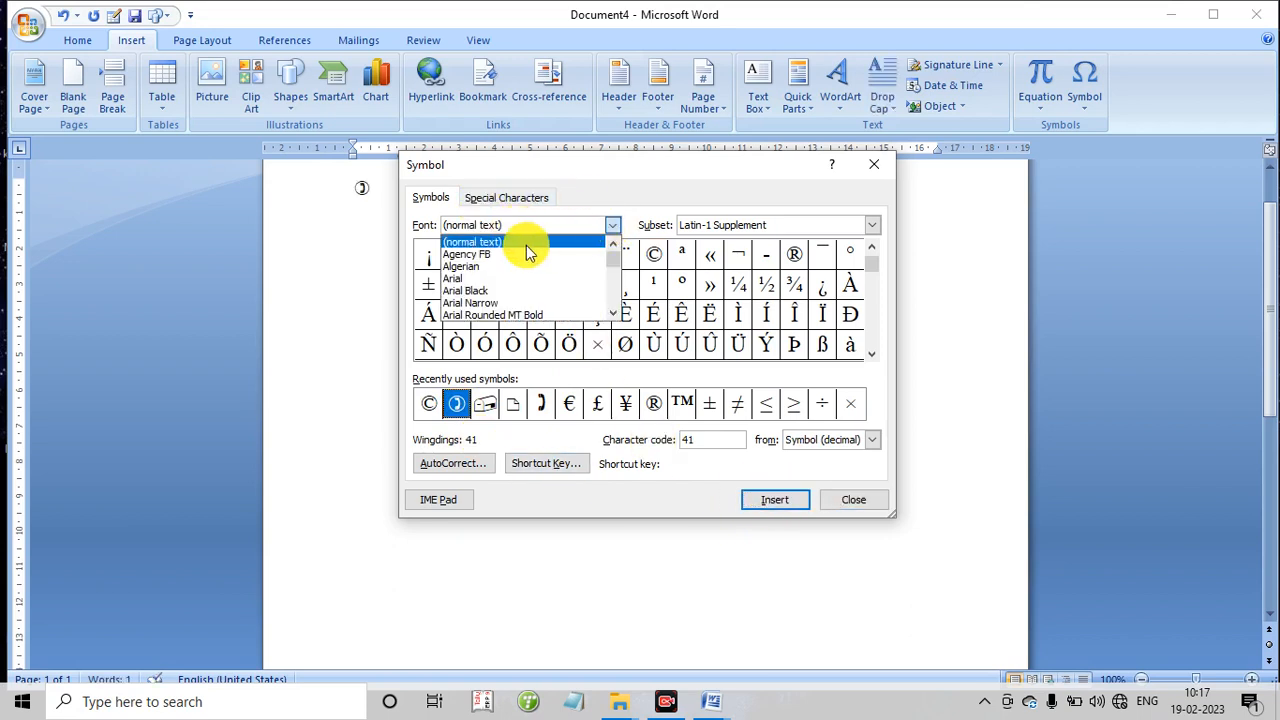
left_click(418, 254)
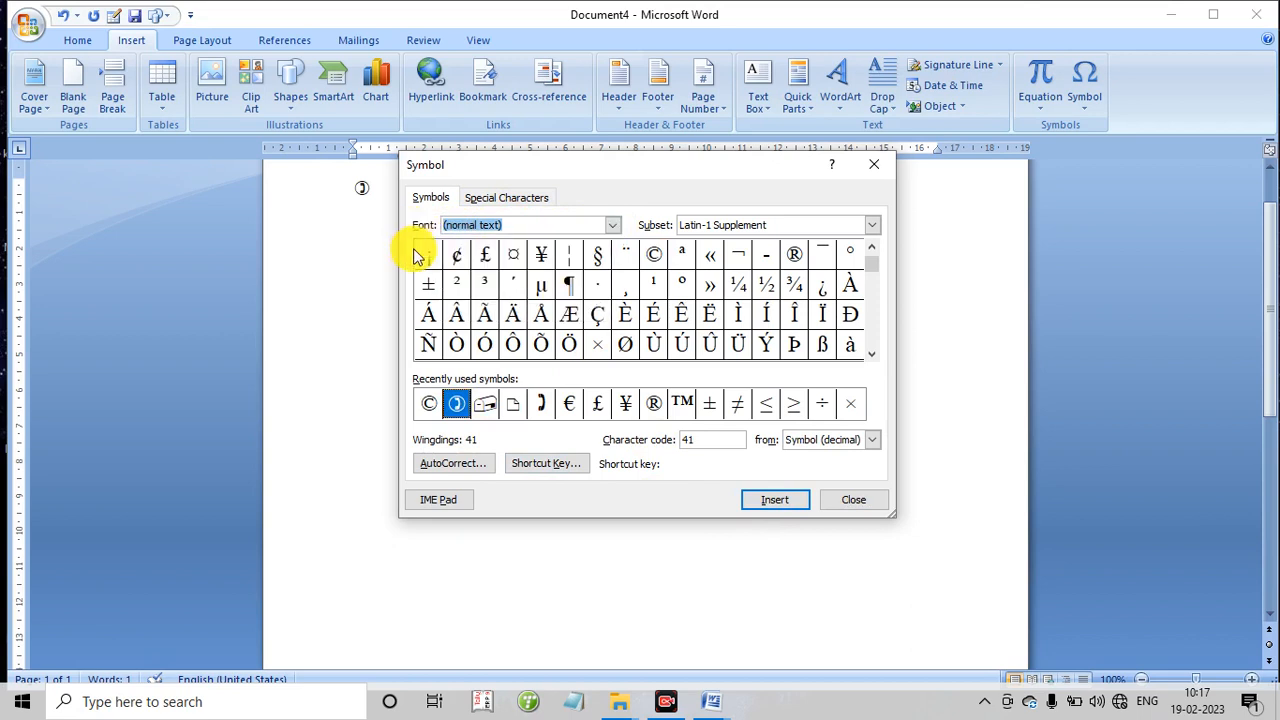
type("k")
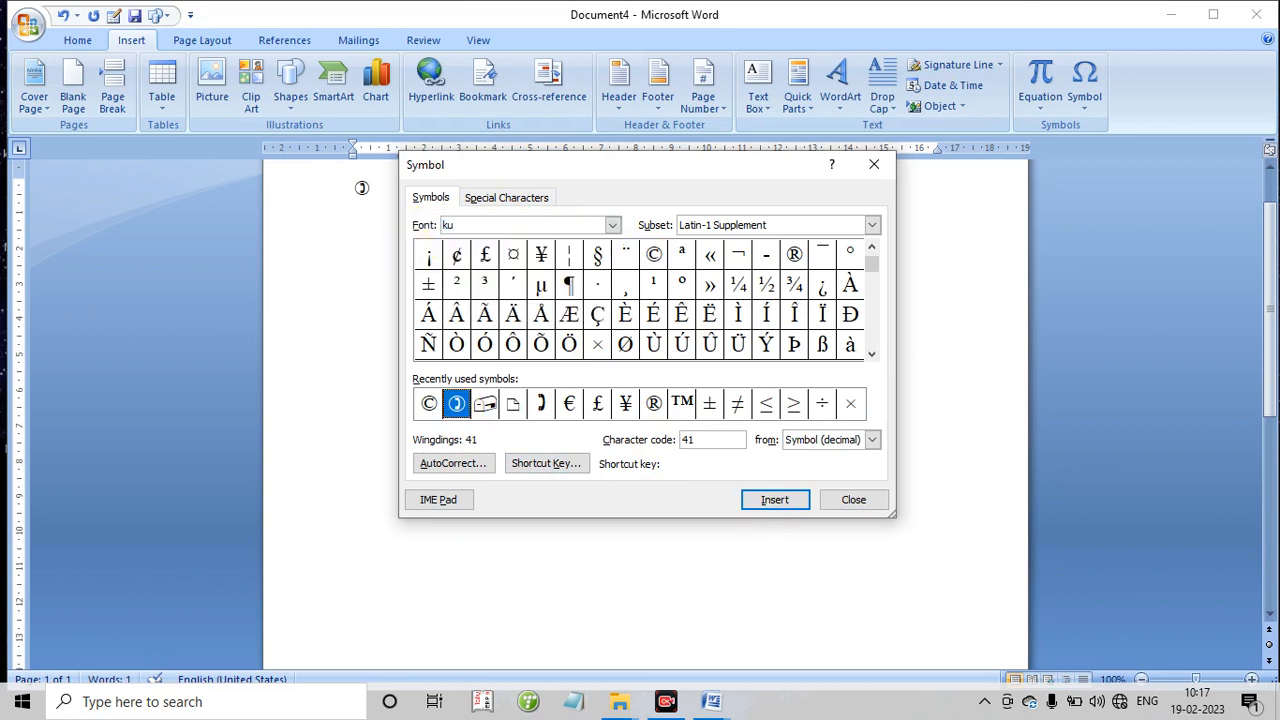
type("u")
left_click(608, 230)
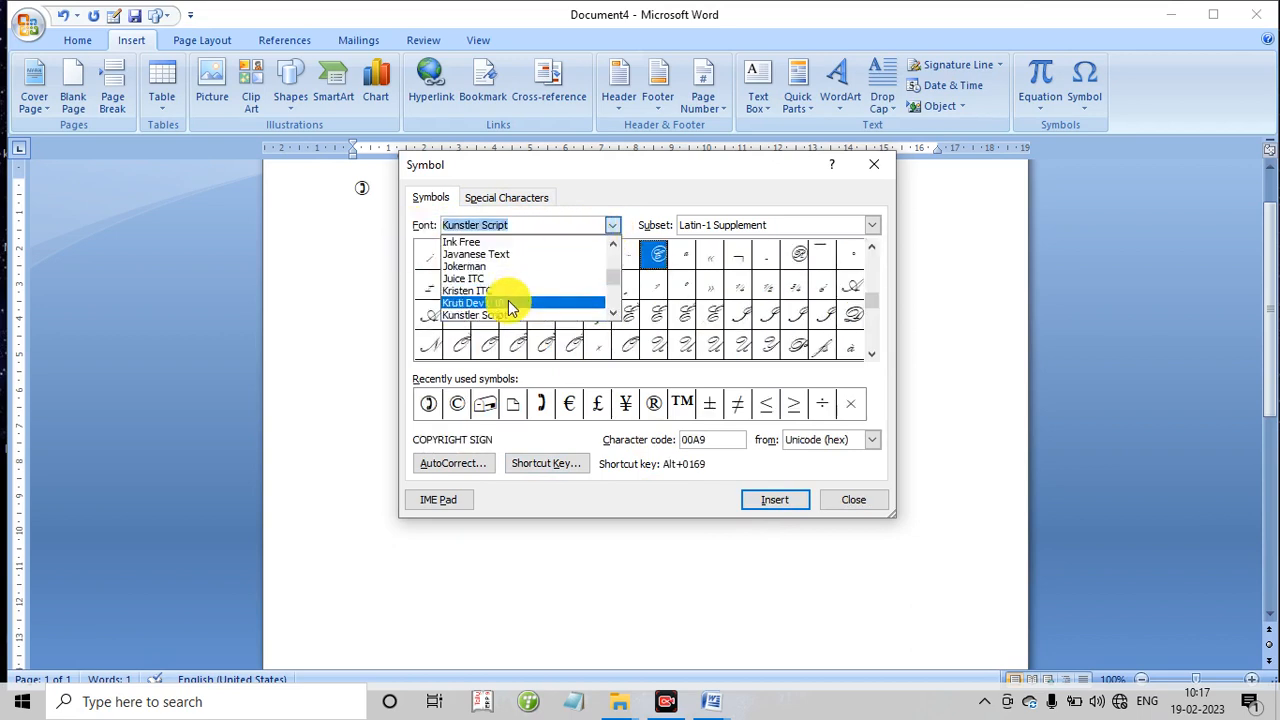
left_click(512, 303)
left_click(540, 314)
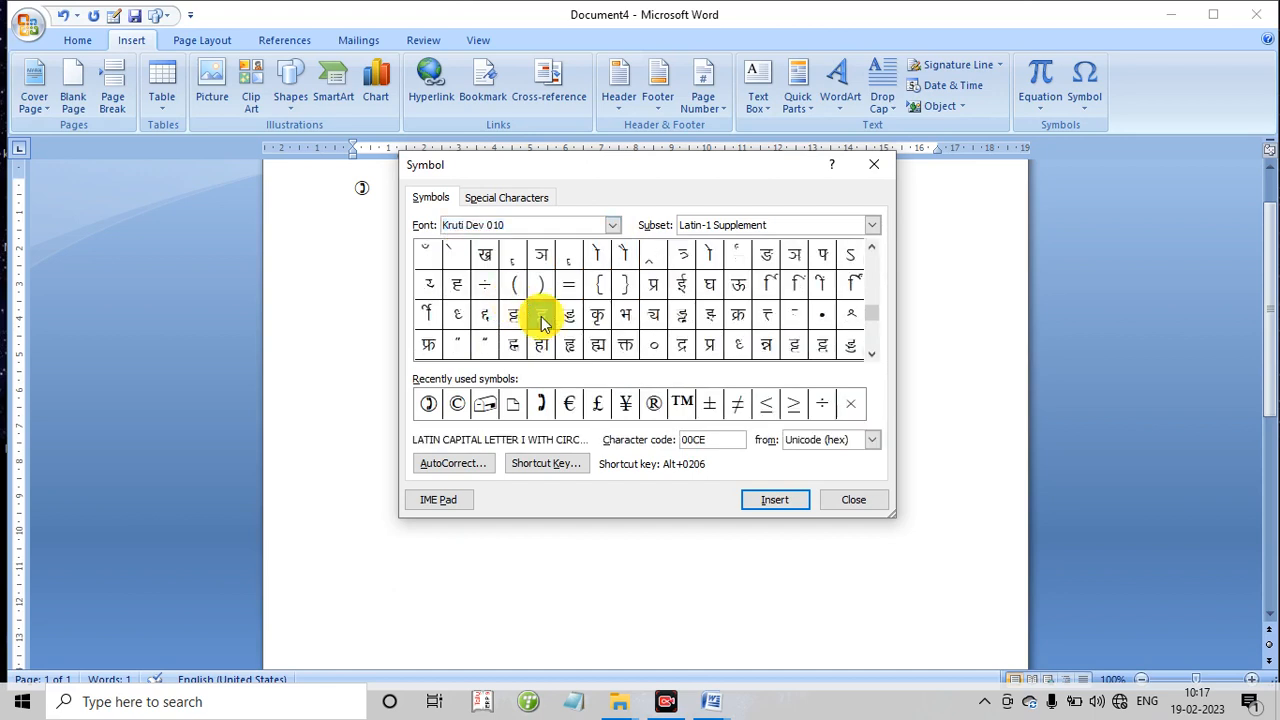
left_click(776, 500)
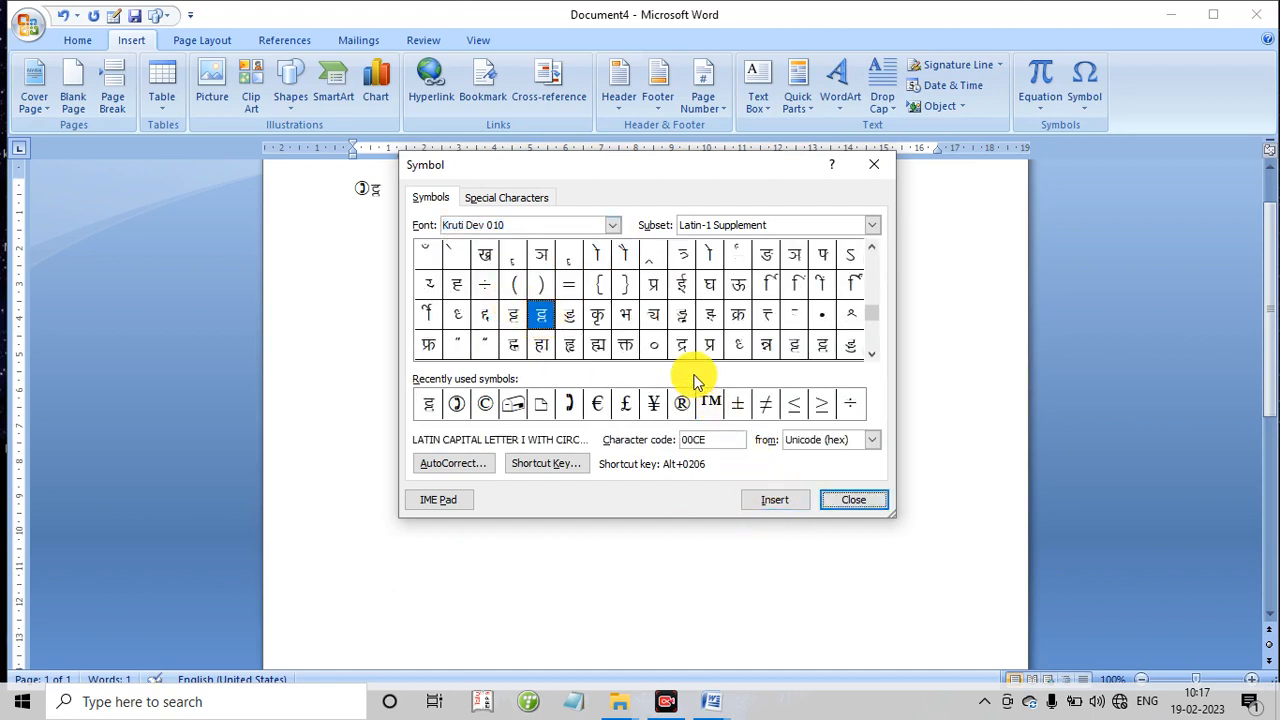
left_click(625, 344)
left_click(770, 502)
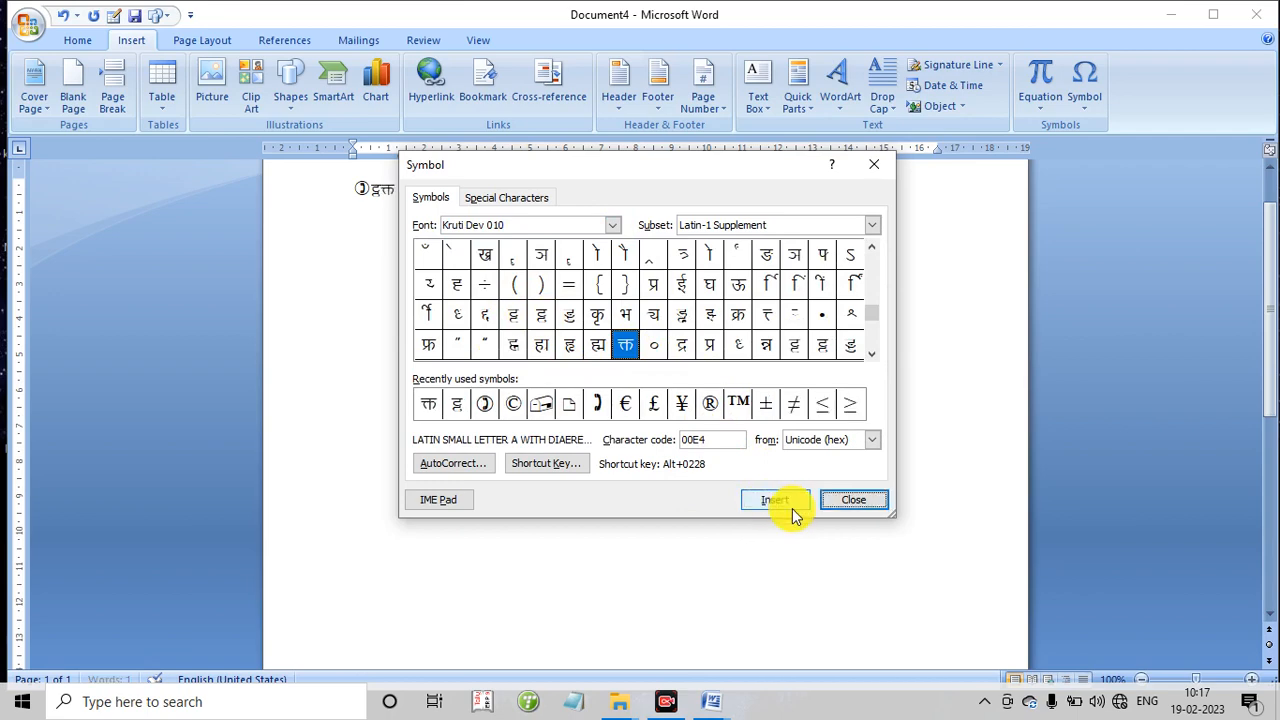
left_click(858, 499)
Step: Delete the three inserted symbols from the first line
left_click_drag(474, 203, 186, 205)
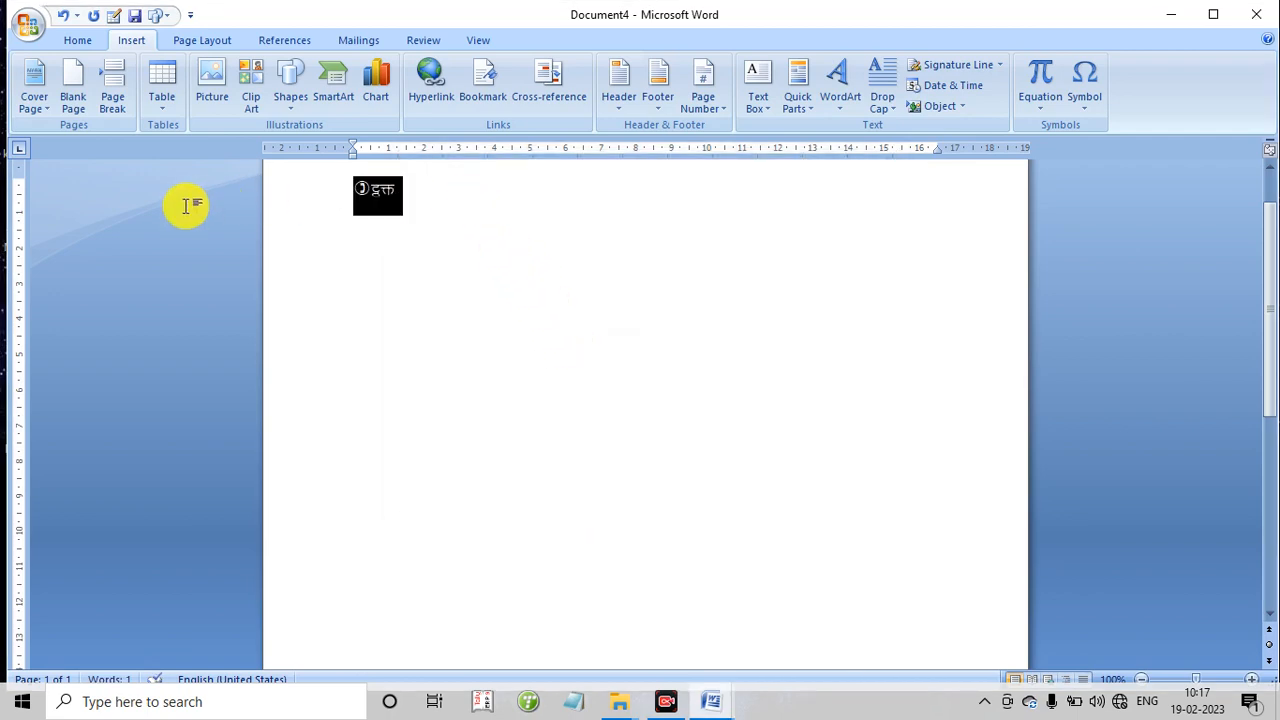
key("Delete")
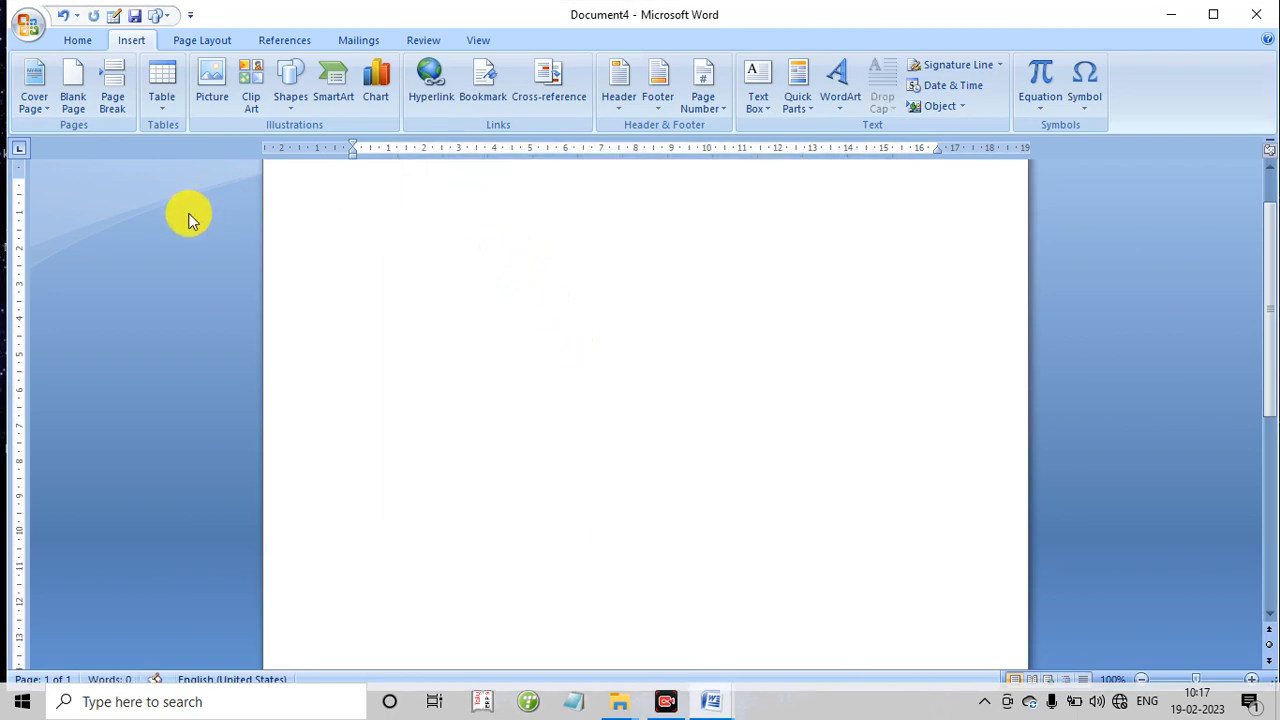
Step: View the gallery of WordArt styles without inserting any WordArt
left_click(90, 42)
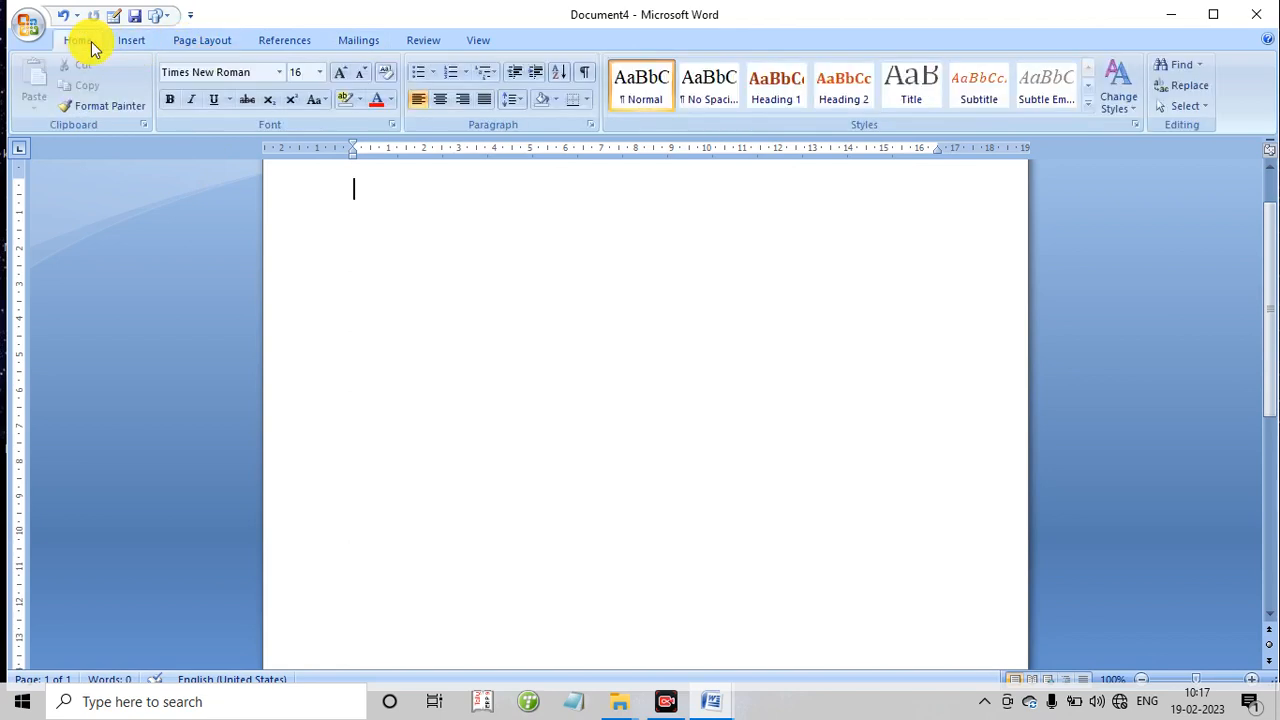
left_click(119, 45)
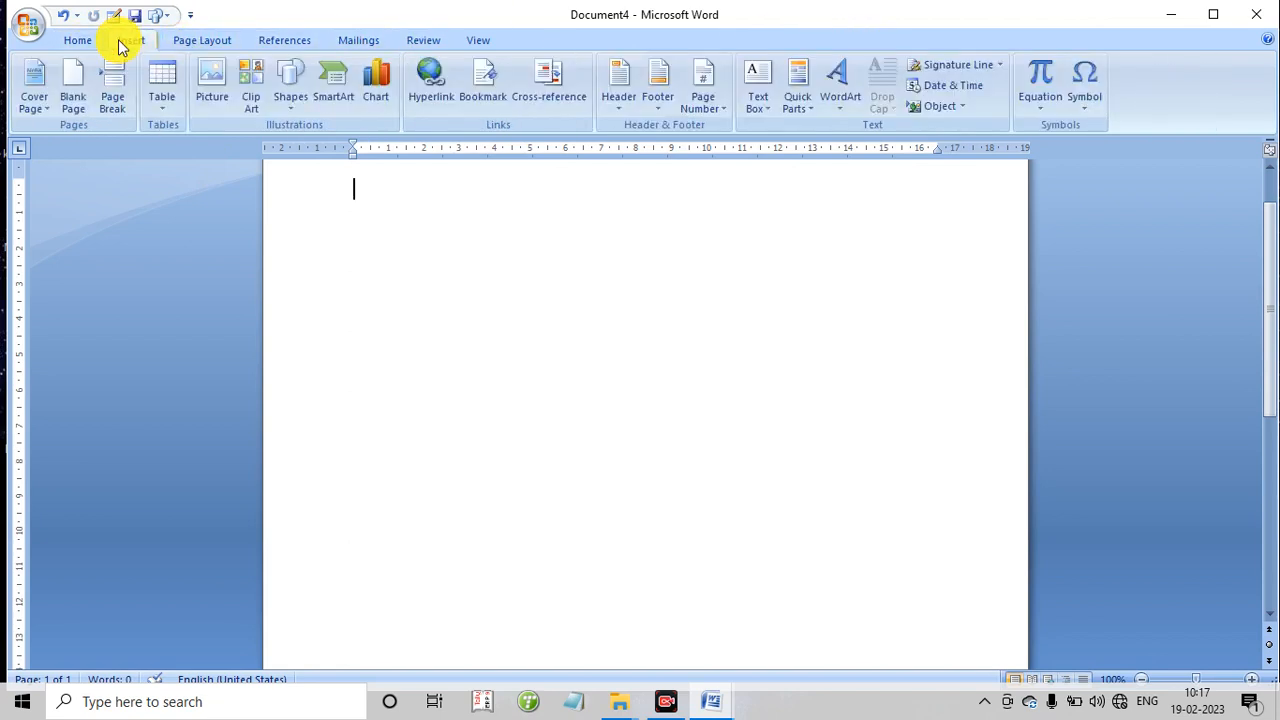
left_click(838, 110)
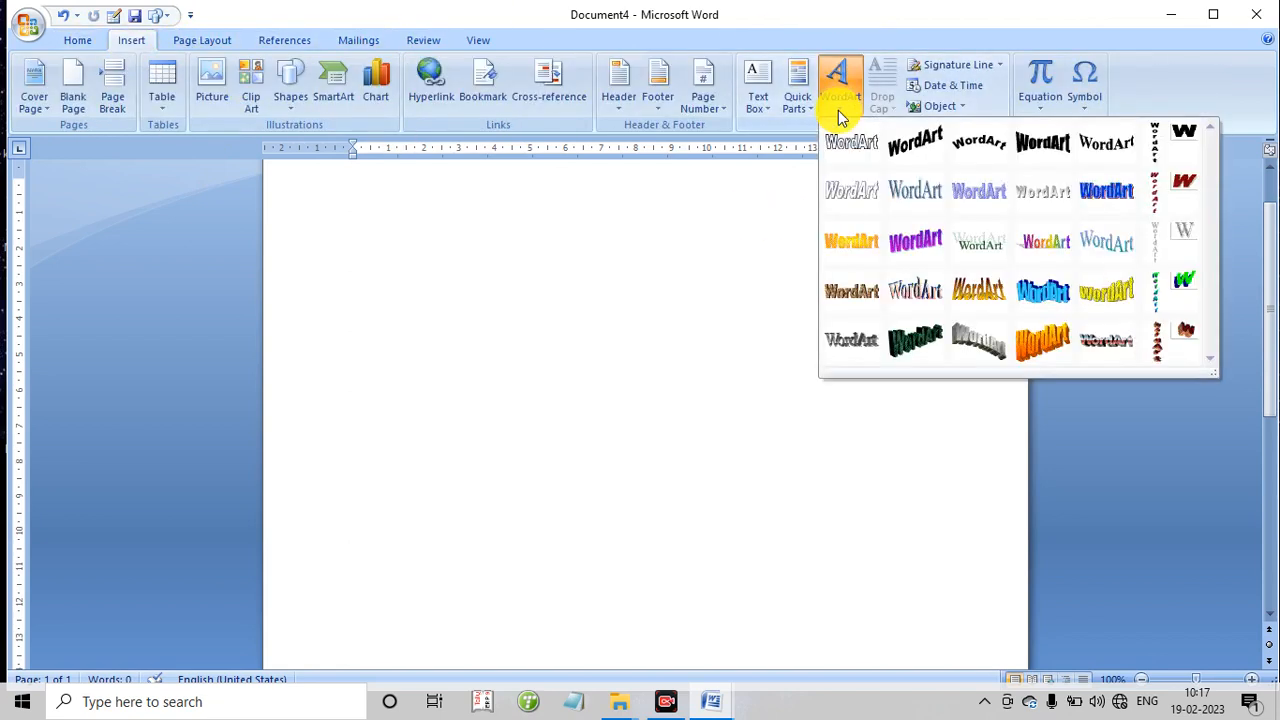
left_click(638, 258)
left_click(840, 108)
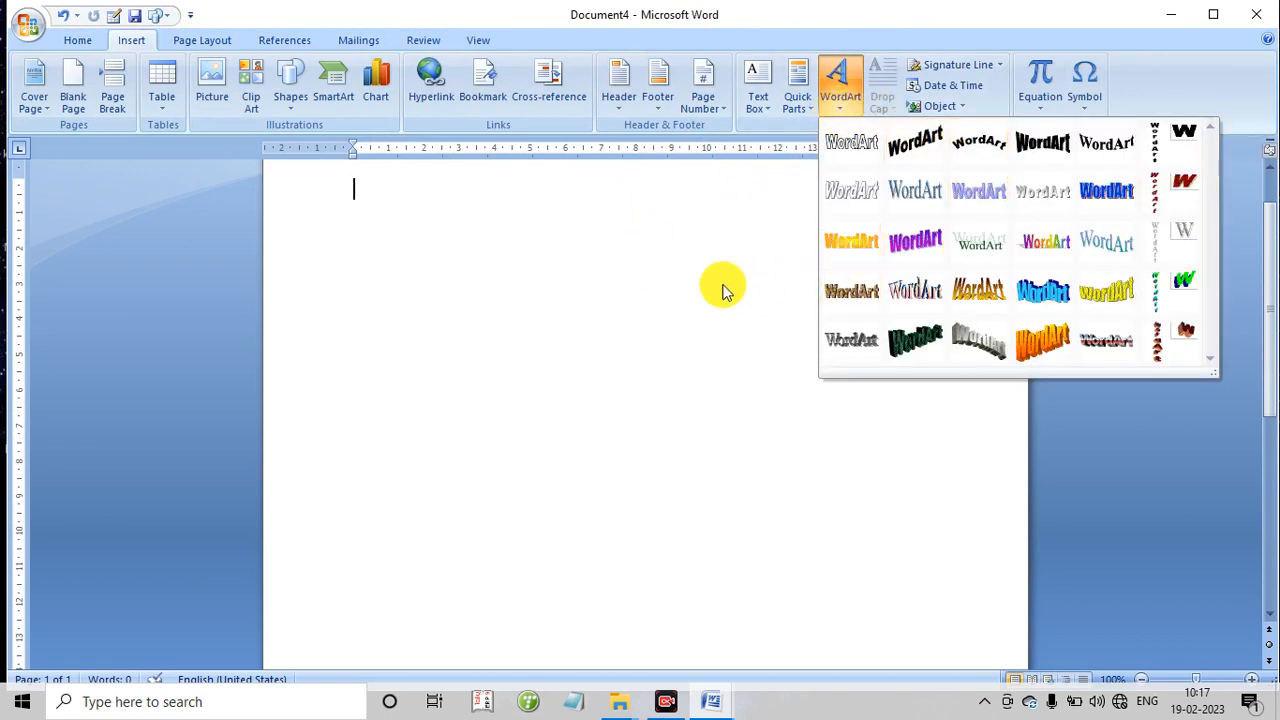
left_click(686, 317)
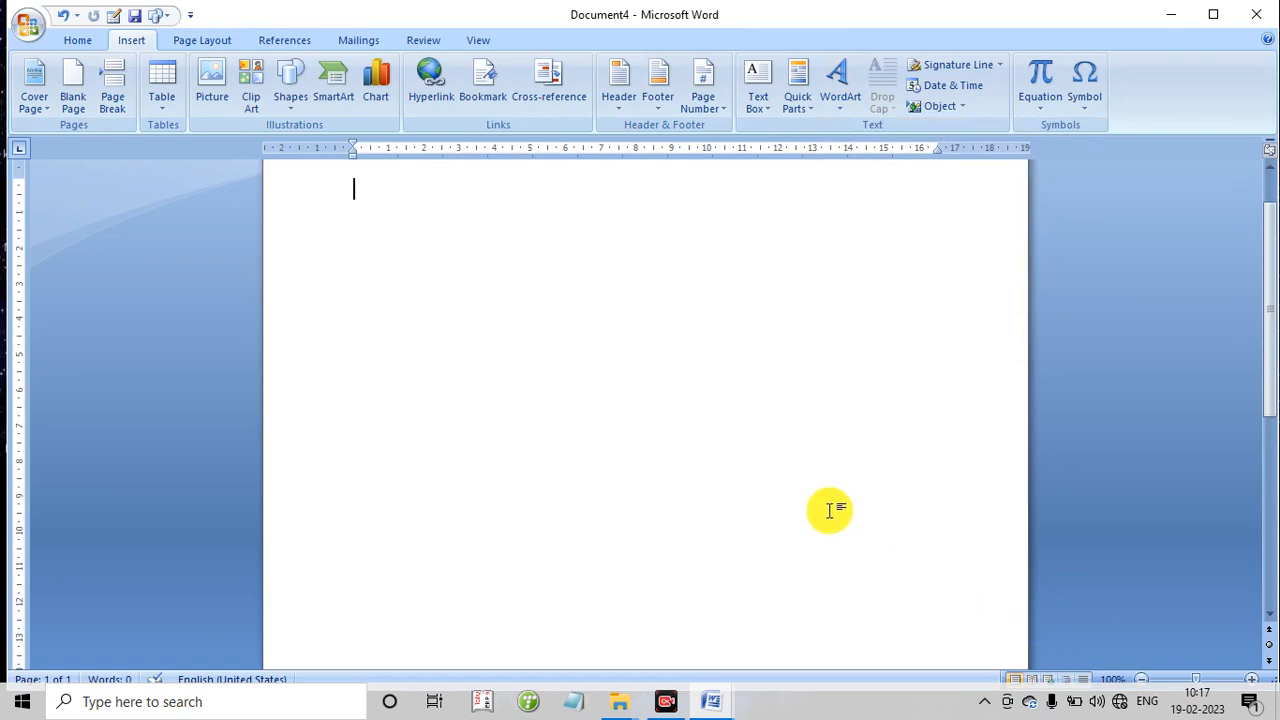